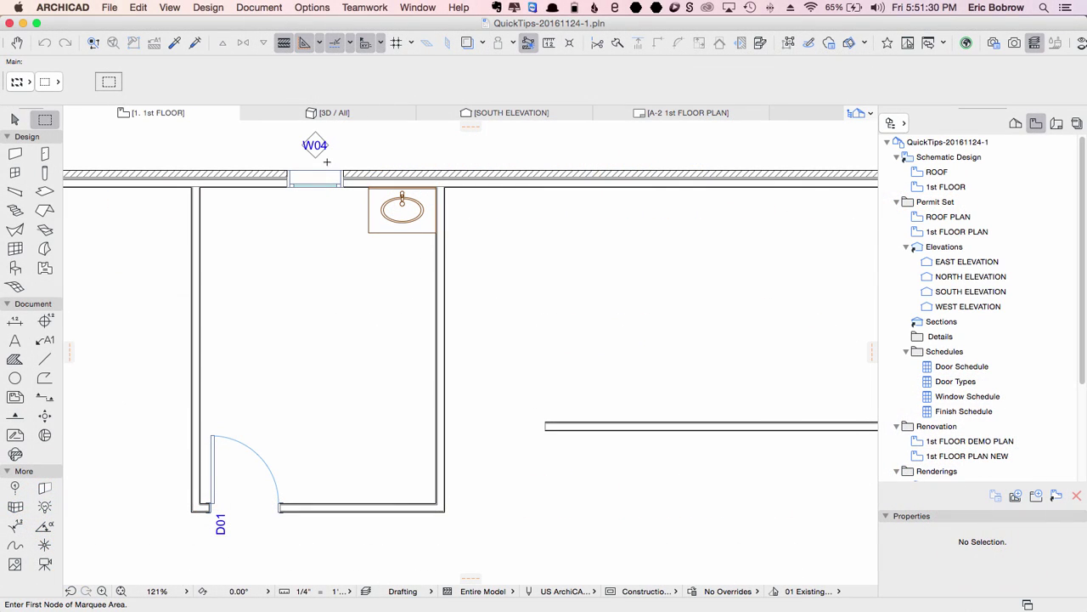
Step: Marquee the vanity corner from the W04 window and show the marquee area in 3D
{"action": "left_click", "coordinate": [328, 160]}
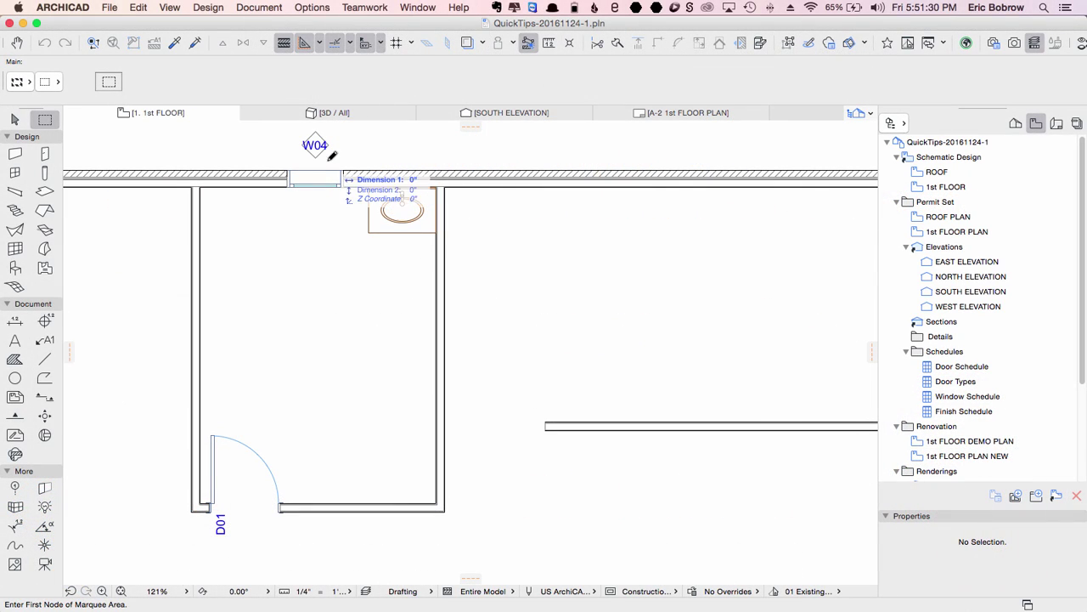
{"action": "left_click", "coordinate": [679, 447]}
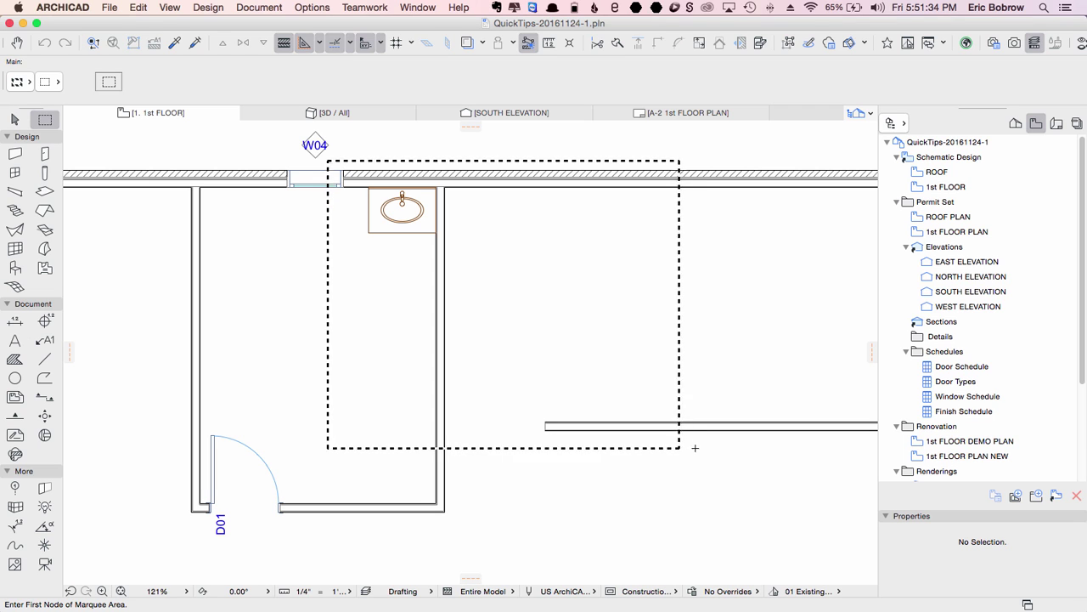
{"action": "right_click", "coordinate": [538, 153]}
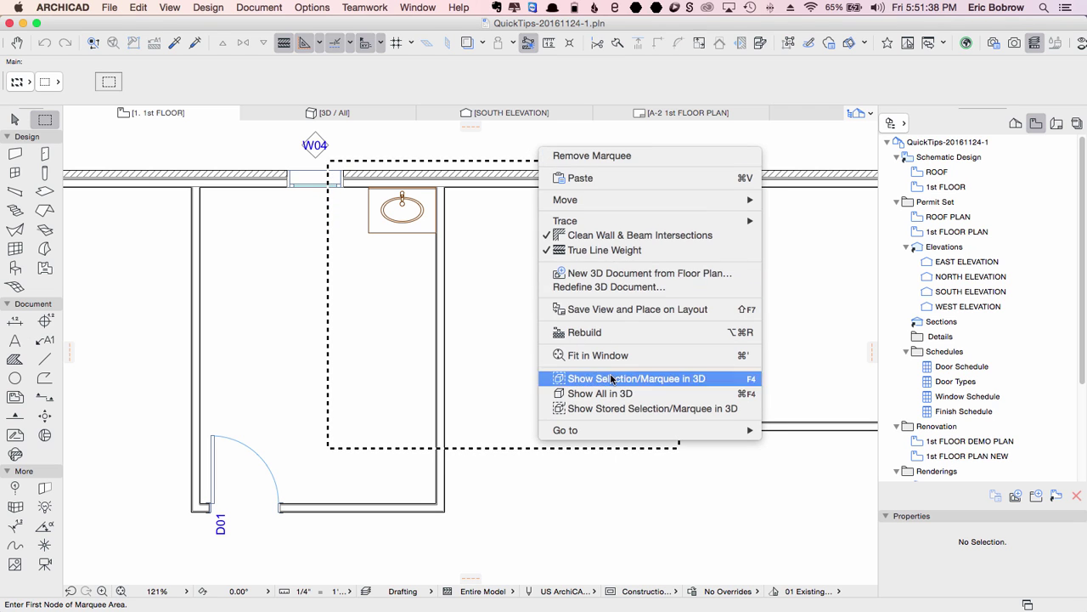
{"action": "left_click", "coordinate": [637, 378]}
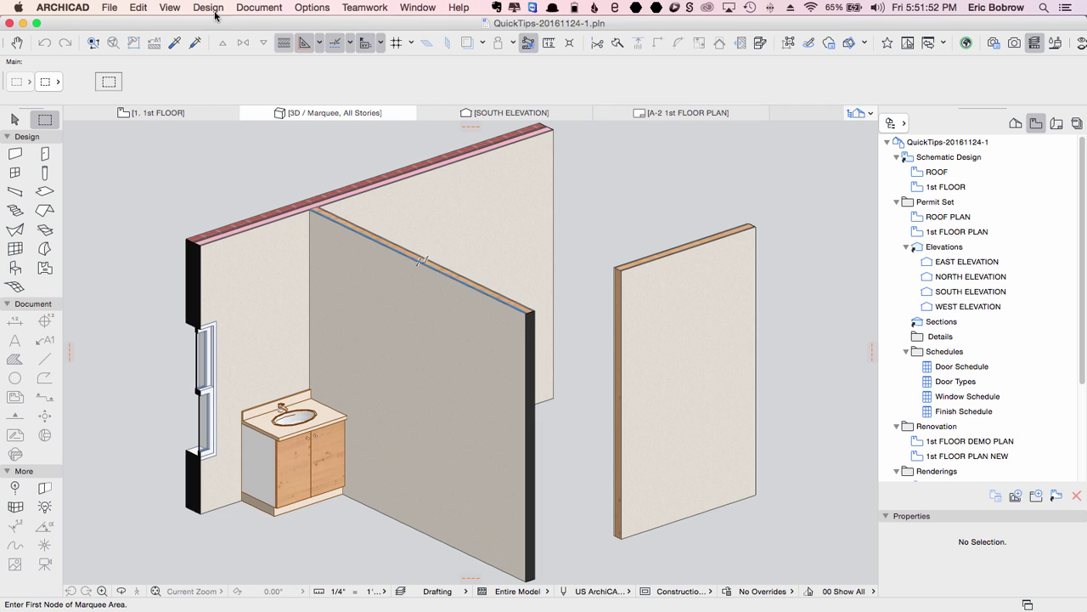
Step: In Filter and Cut Elements in 3D, set a custom Red* cut surface
{"action": "left_click", "coordinate": [173, 8]}
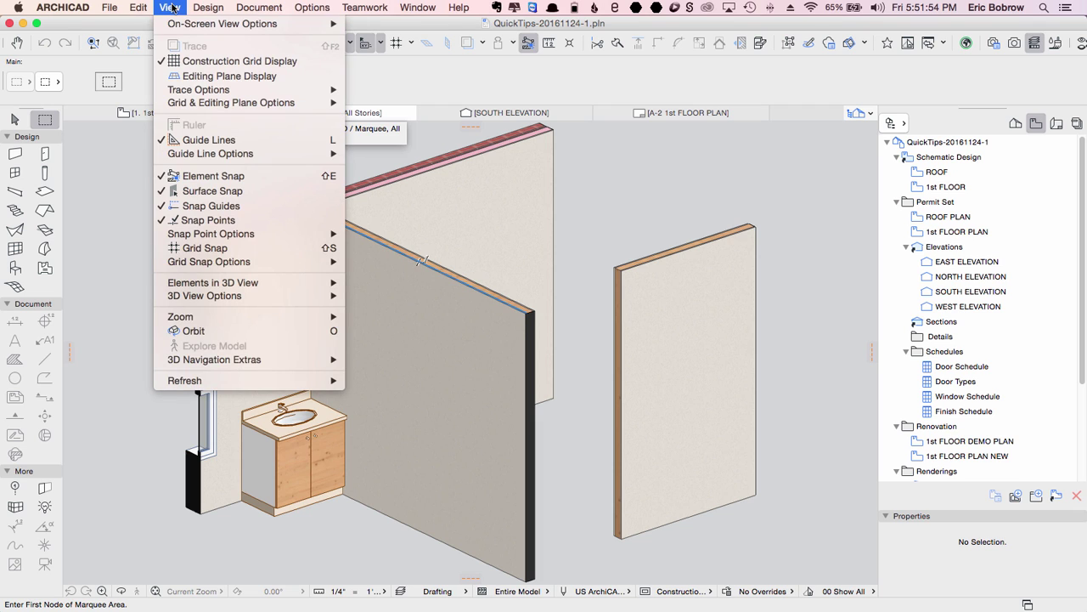
{"action": "mouse_move", "coordinate": [246, 282]}
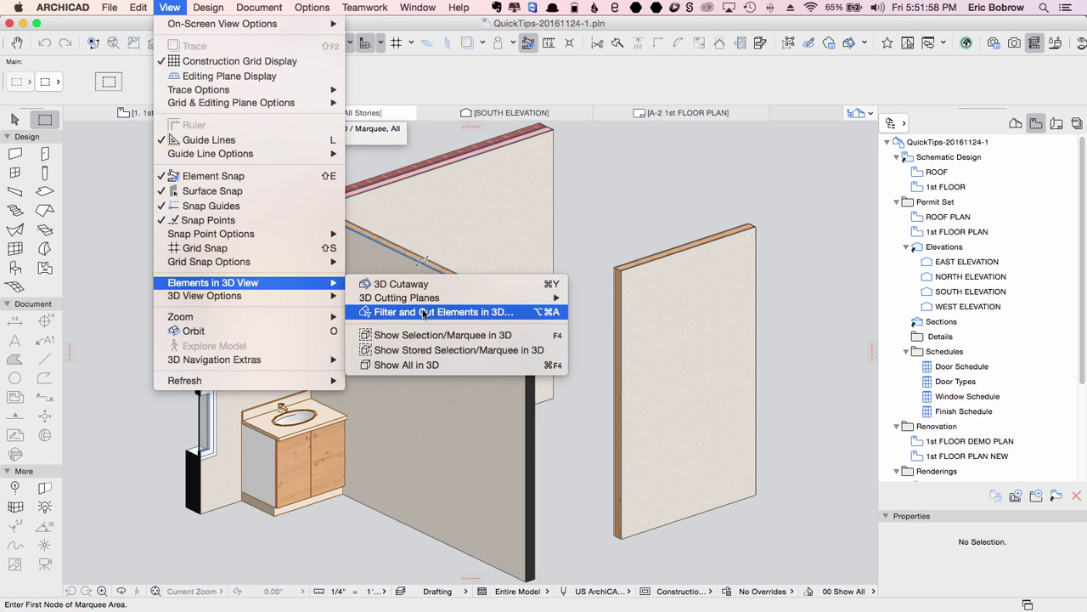
{"action": "left_click", "coordinate": [472, 313]}
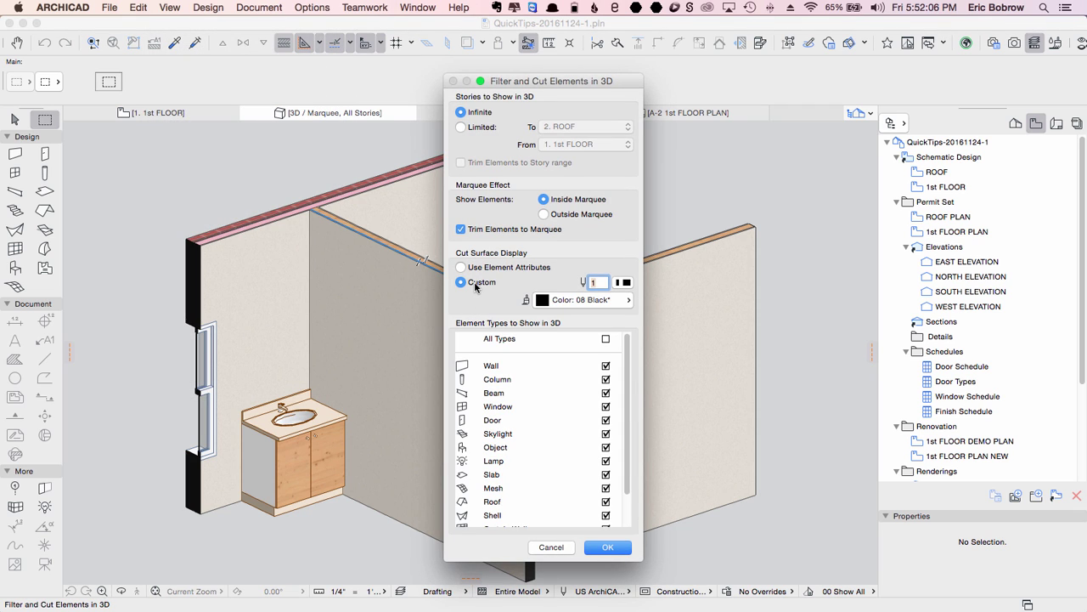
{"action": "left_click", "coordinate": [573, 300]}
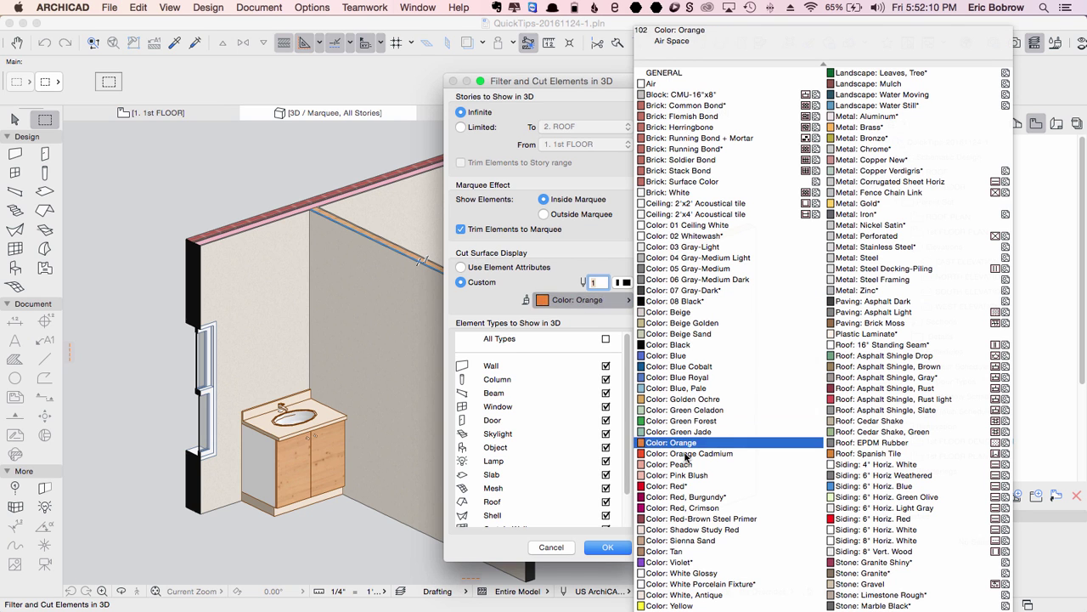
{"action": "left_click", "coordinate": [683, 486]}
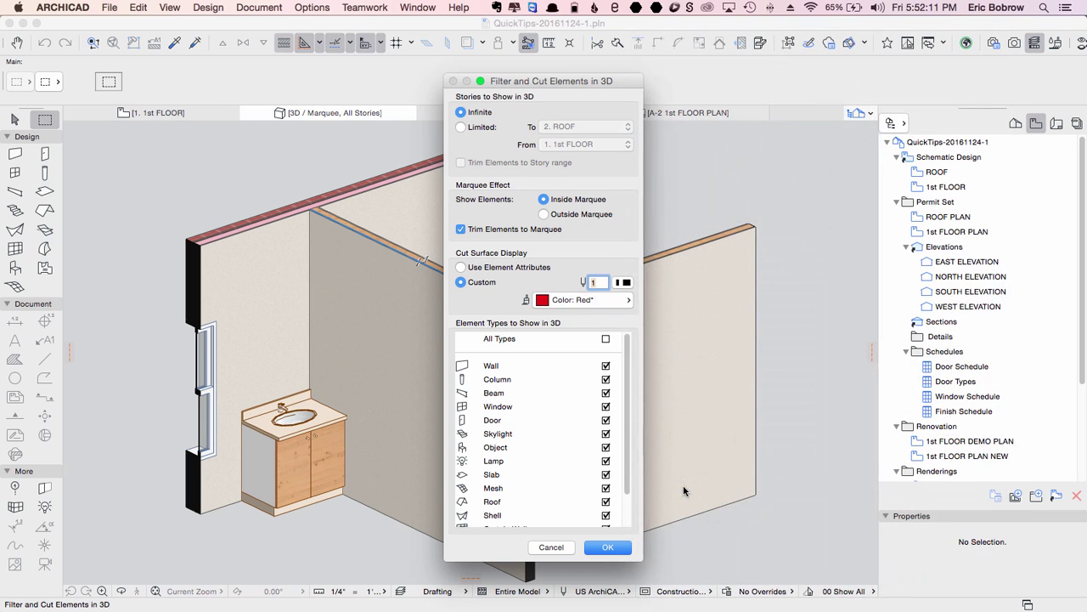
{"action": "left_click", "coordinate": [610, 547]}
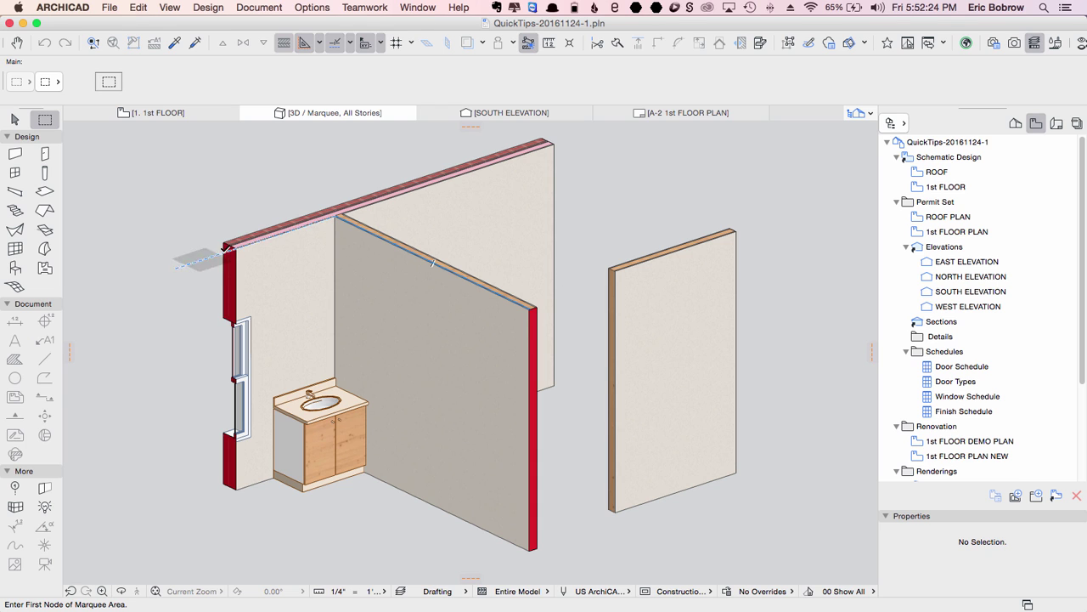
Step: Set 3D cut surfaces back to Use Element Attributes and pan to show the right wall
{"action": "left_click", "coordinate": [169, 7]}
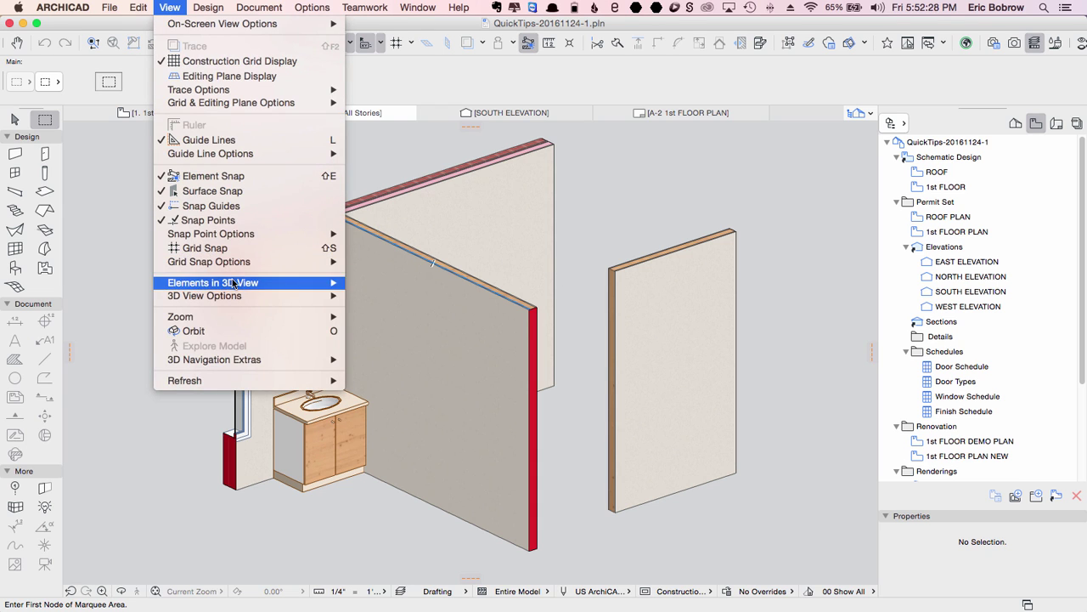
{"action": "mouse_move", "coordinate": [235, 283]}
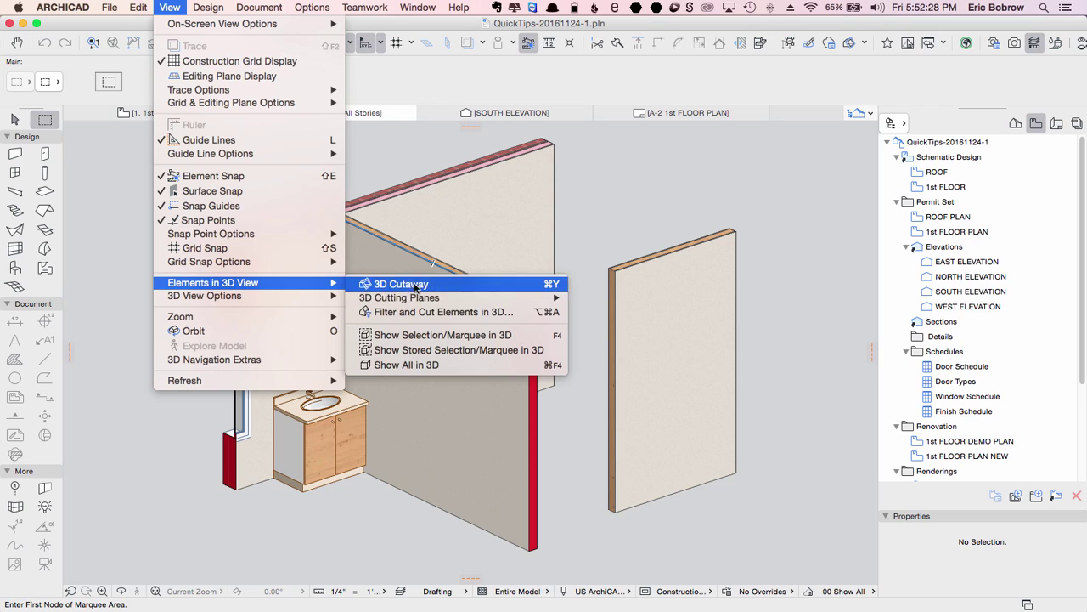
{"action": "left_click", "coordinate": [525, 312]}
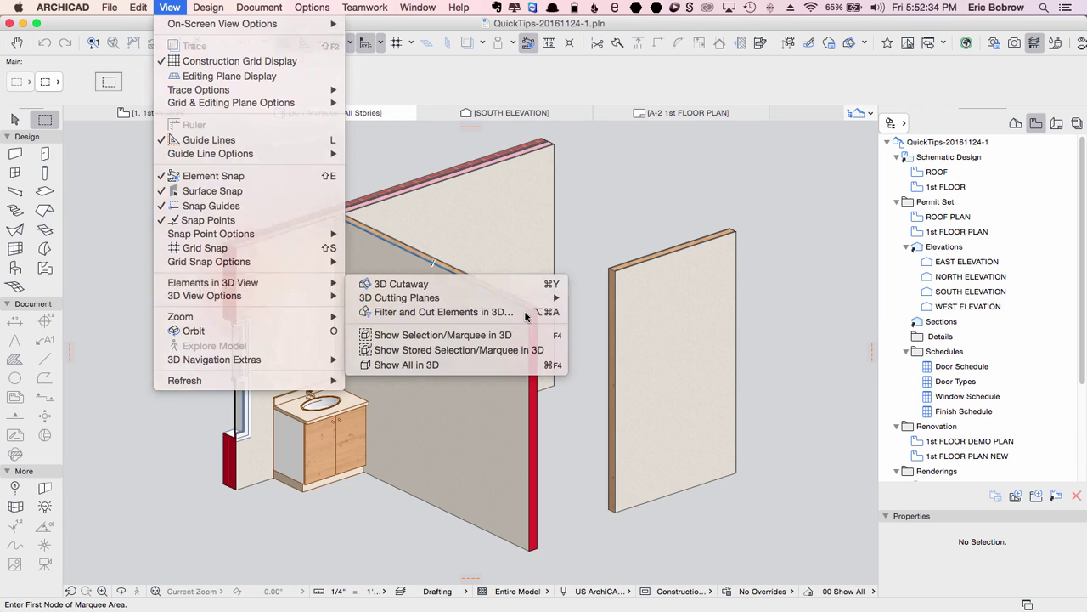
{"action": "left_click", "coordinate": [462, 269]}
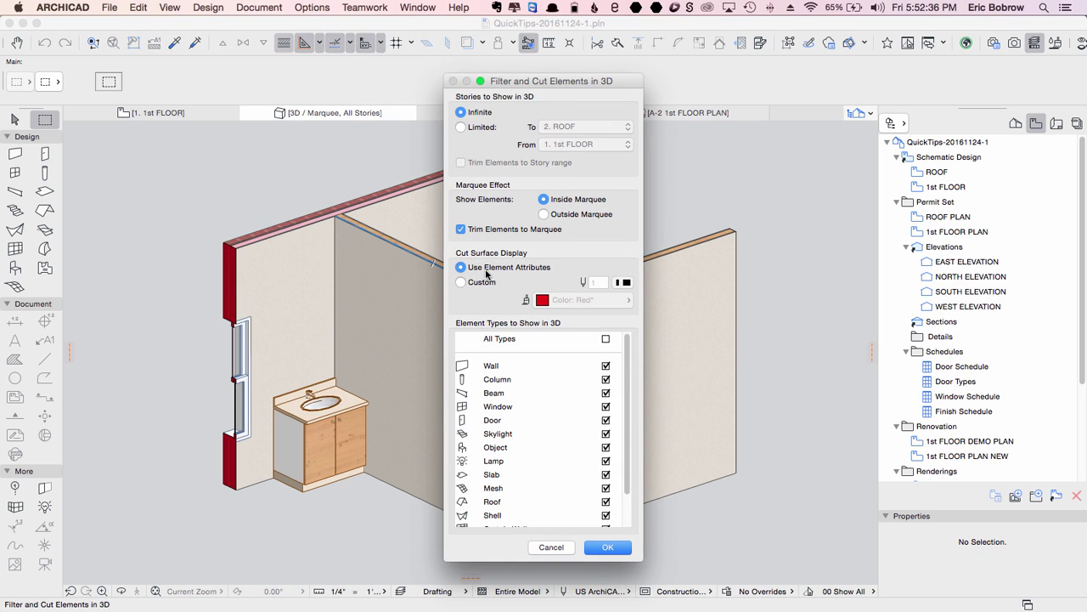
{"action": "left_click", "coordinate": [603, 547]}
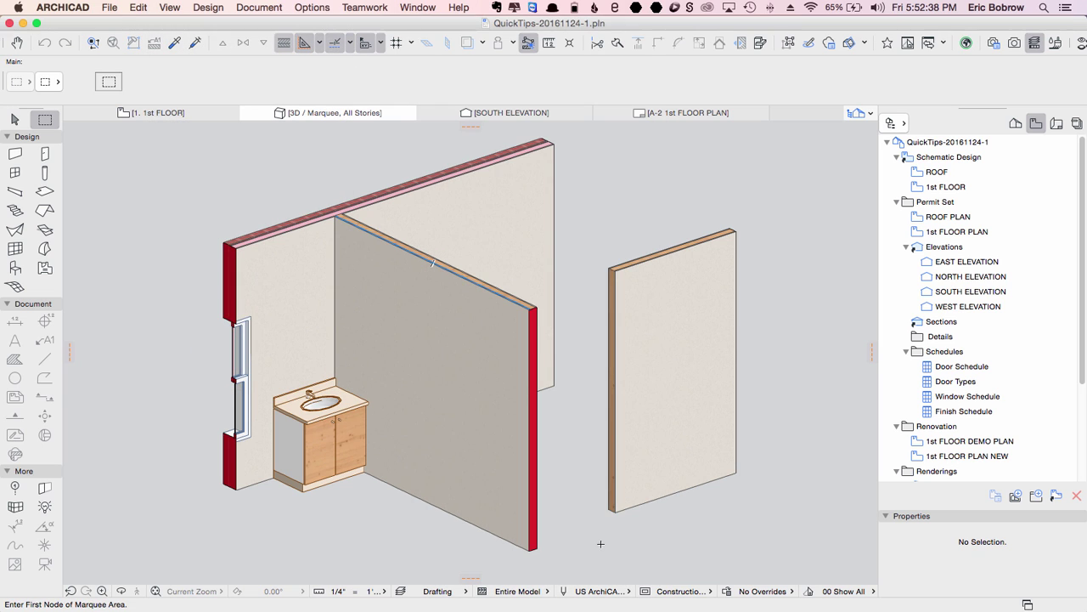
{"action": "scroll", "coordinate": [265, 264], "scroll_direction": "up", "scroll_amount": 3}
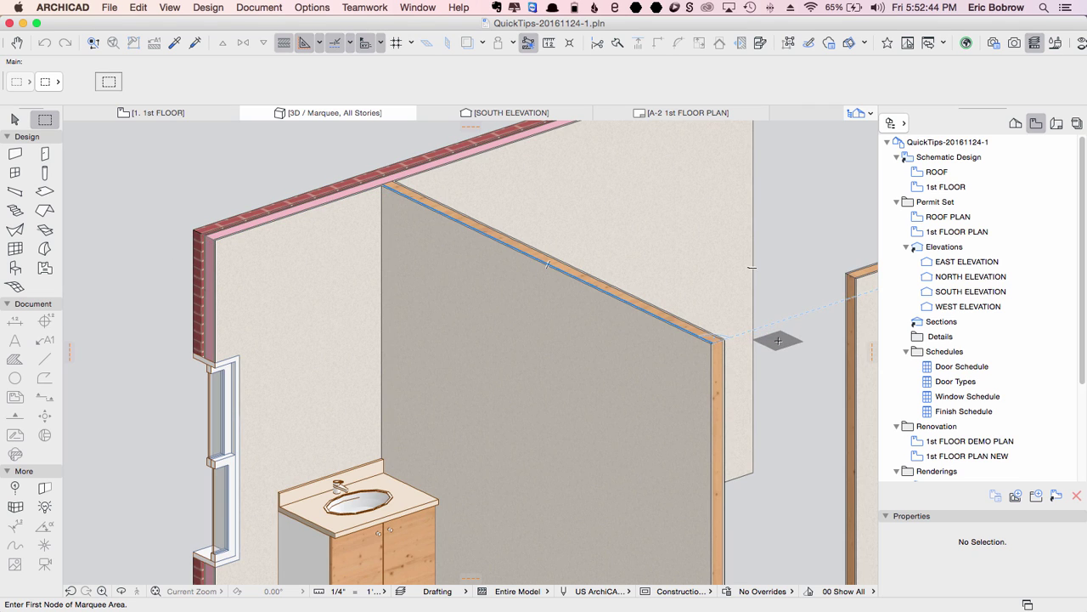
{"action": "scroll", "coordinate": [794, 307], "scroll_direction": "down", "scroll_amount": 3}
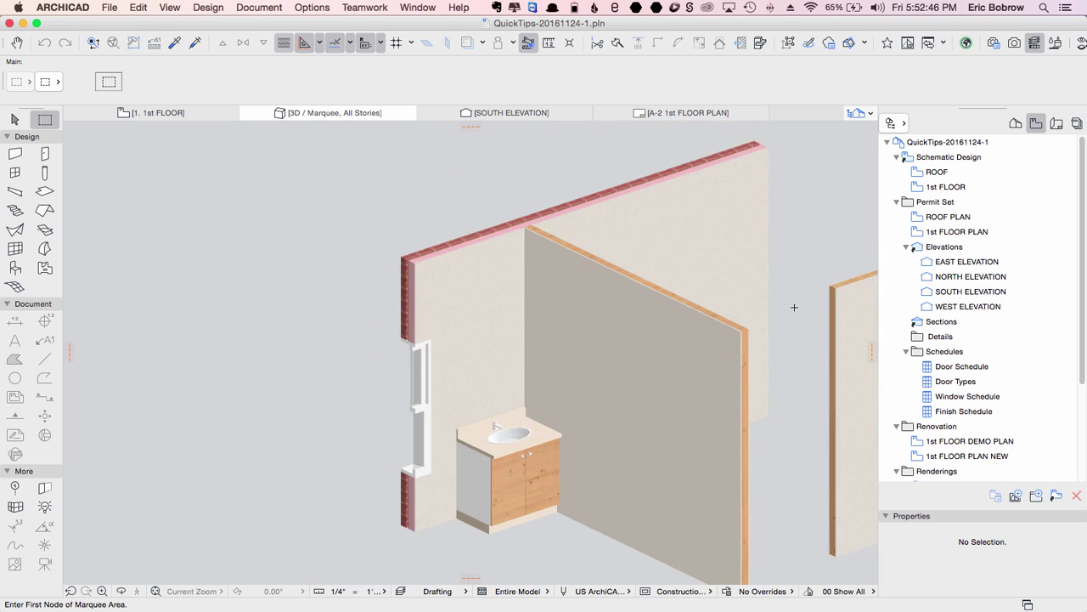
{"action": "middle_click_drag", "start_coordinate": [796, 311], "coordinate": [691, 263]}
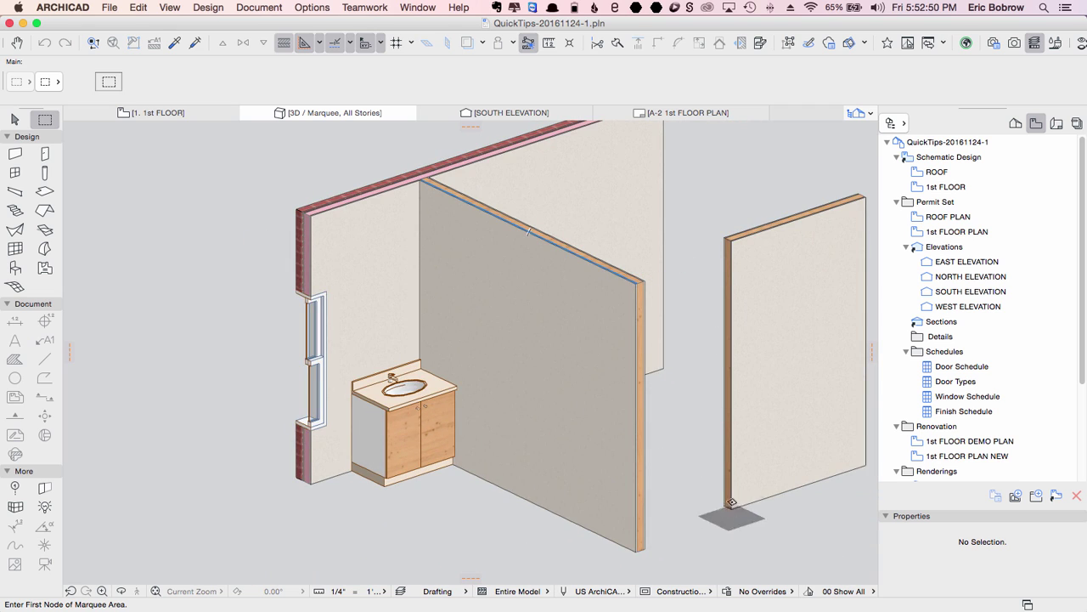
Step: On the 1st FLOOR plan, zoom in on the wall end and turn off True Line Weight
{"action": "key", "text": "F2"}
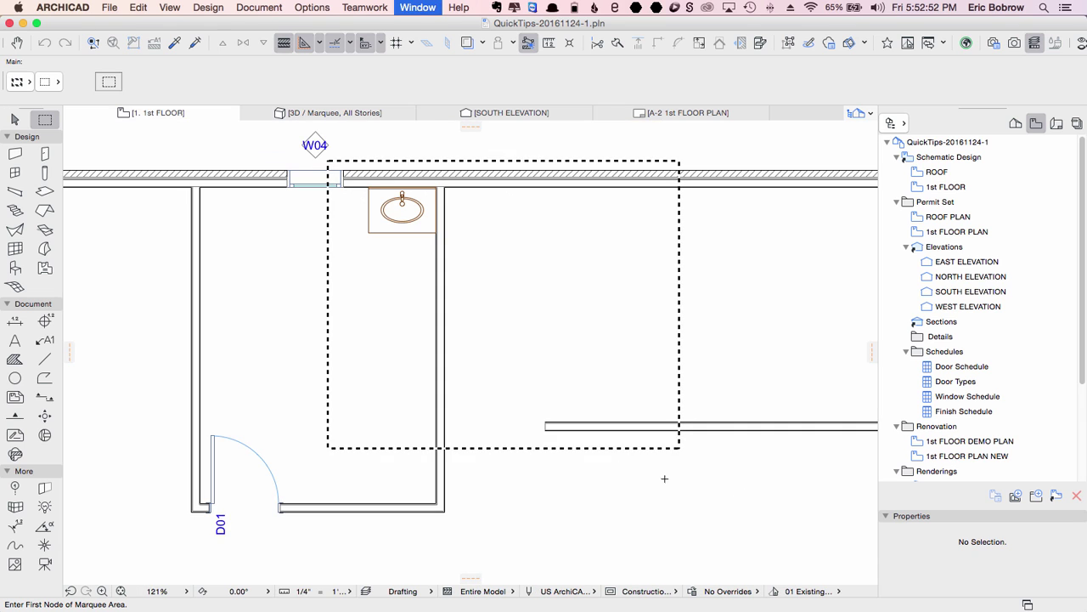
{"action": "scroll", "coordinate": [548, 430], "scroll_direction": "up", "scroll_amount": 5}
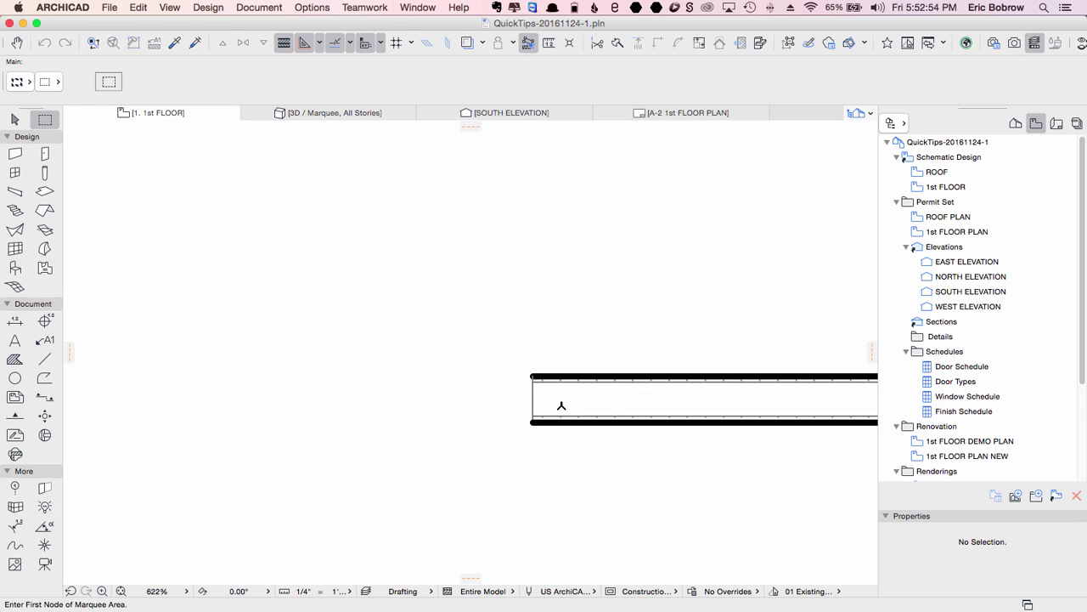
{"action": "left_click", "coordinate": [170, 7]}
{"action": "mouse_move", "coordinate": [310, 29]}
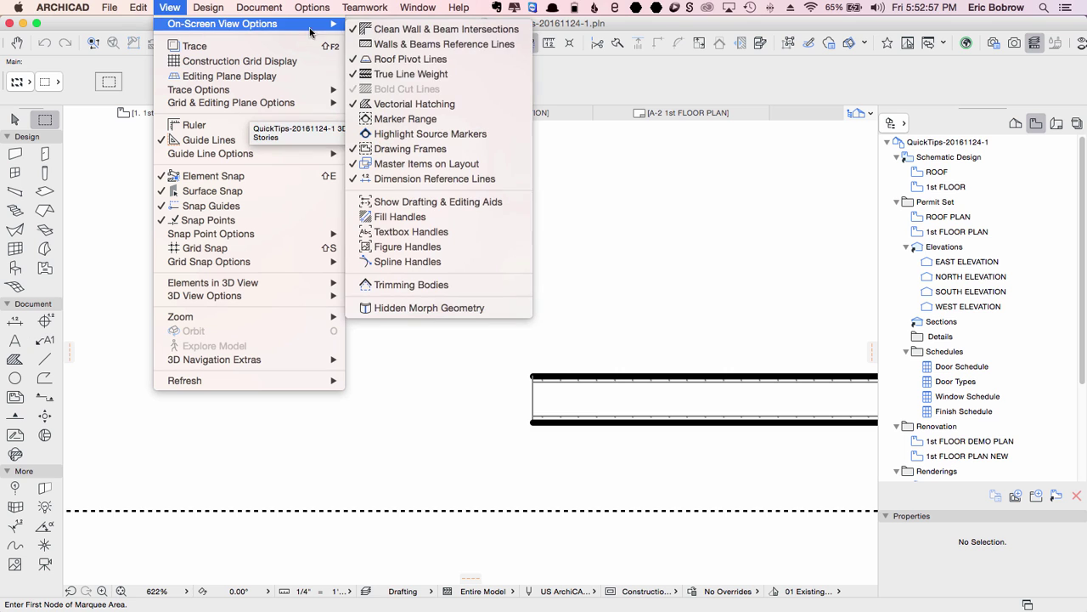
{"action": "left_click", "coordinate": [374, 74]}
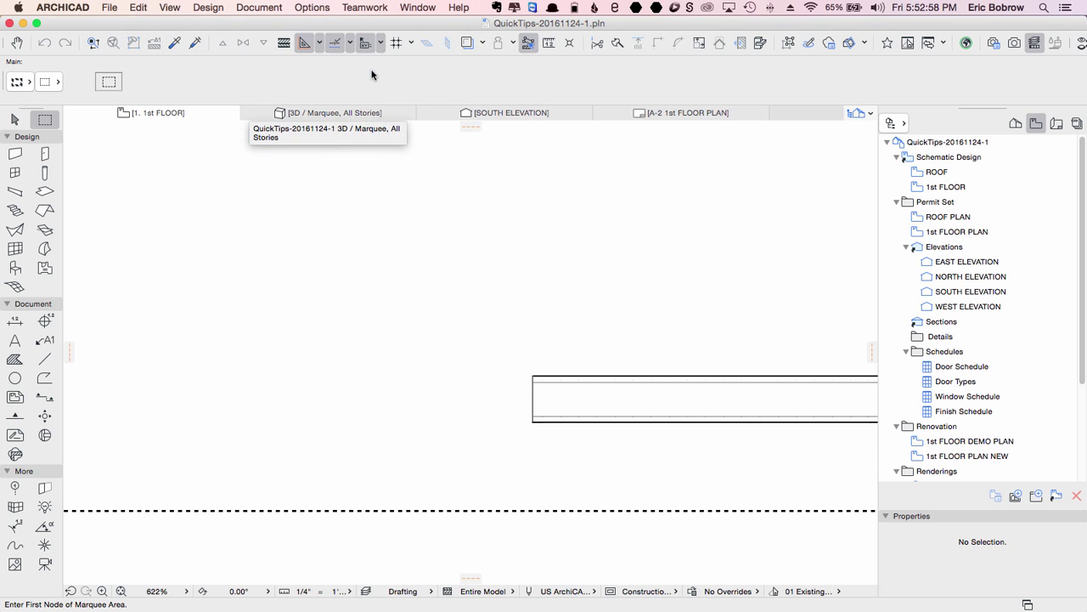
Step: Cap the free-standing wall's left end with a Cased End 20 and select the wall end in 3D
{"action": "left_click", "coordinate": [42, 488]}
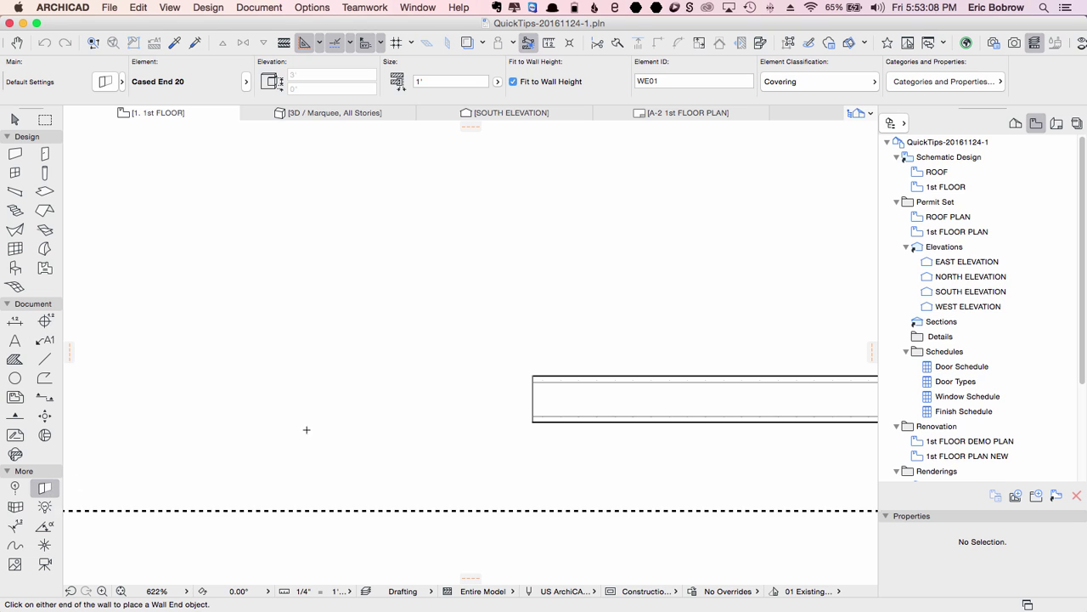
{"action": "left_click", "coordinate": [533, 418]}
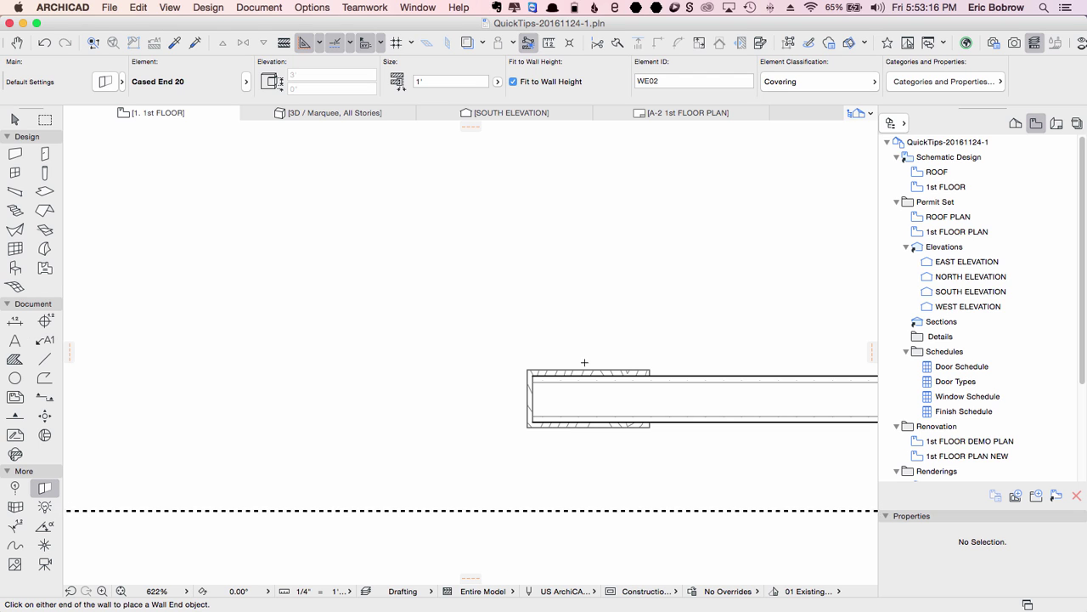
{"action": "key", "text": "F3"}
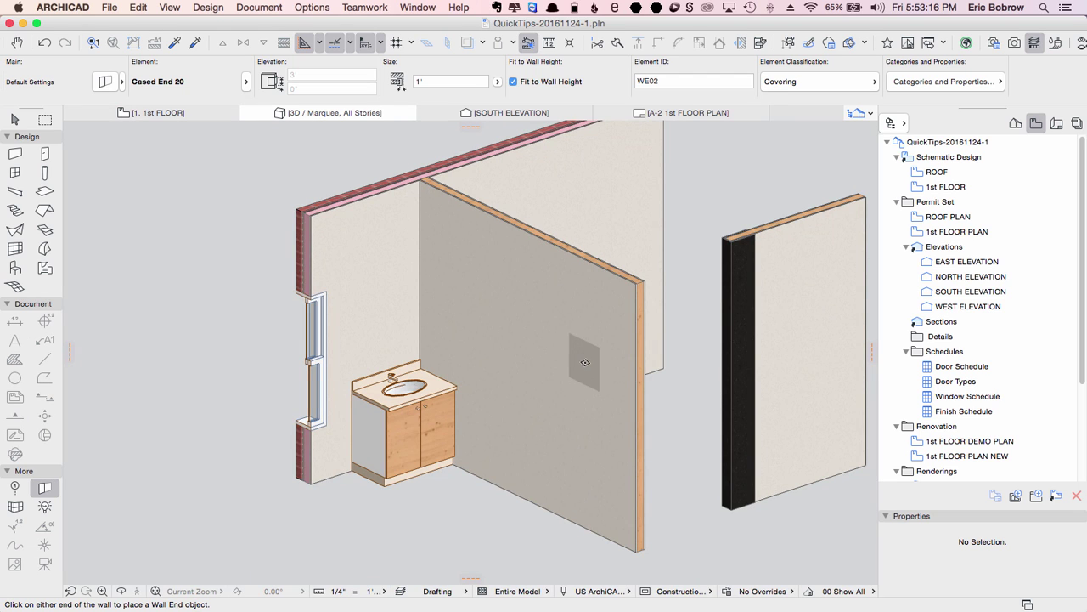
{"action": "left_click", "coordinate": [756, 500], "text": "shift"}
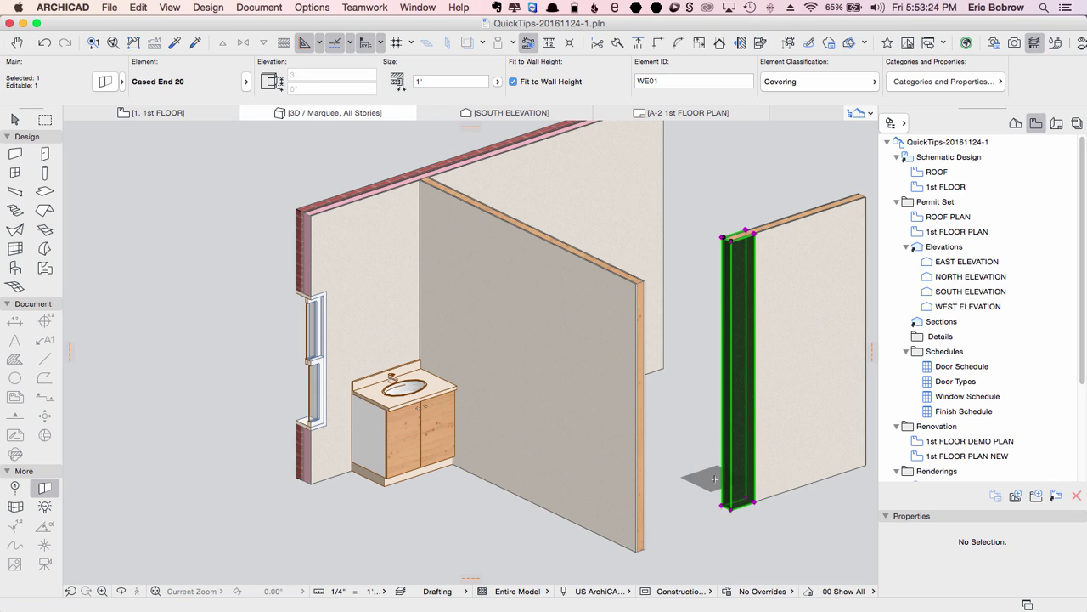
Step: Change the selected wall end to Wrapped End 20 and expand its 2D Representation settings
{"action": "left_click", "coordinate": [102, 88]}
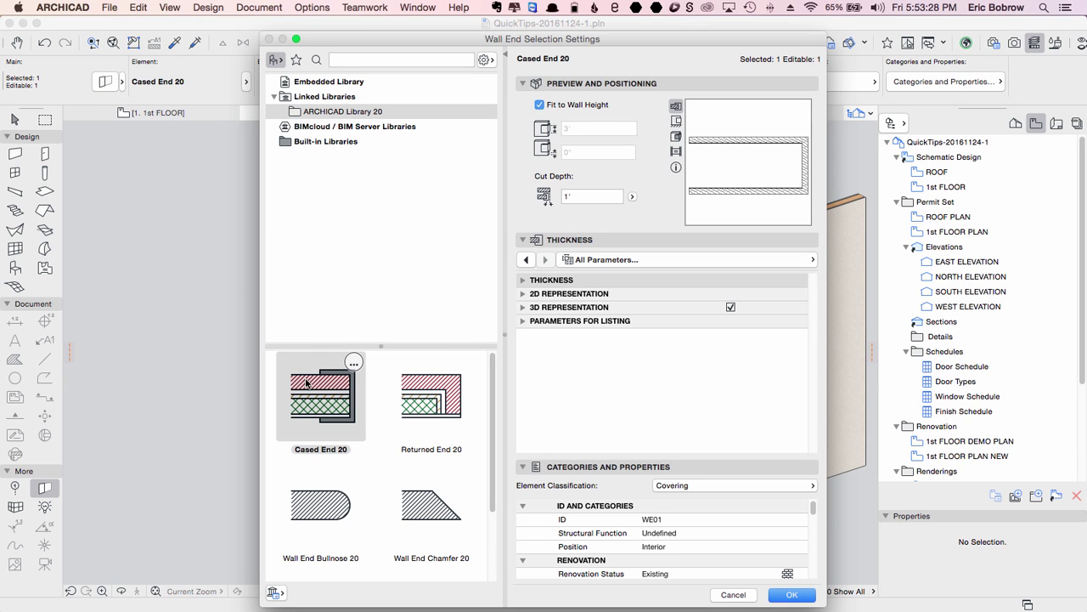
{"action": "scroll", "coordinate": [335, 399], "scroll_direction": "down", "scroll_amount": 3}
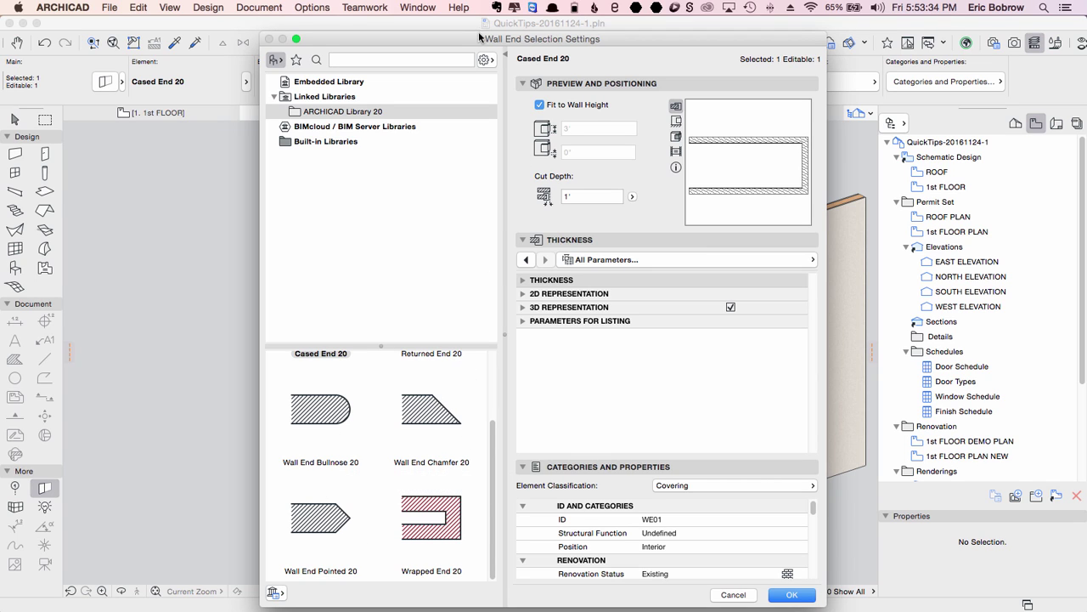
{"action": "left_click", "coordinate": [449, 510]}
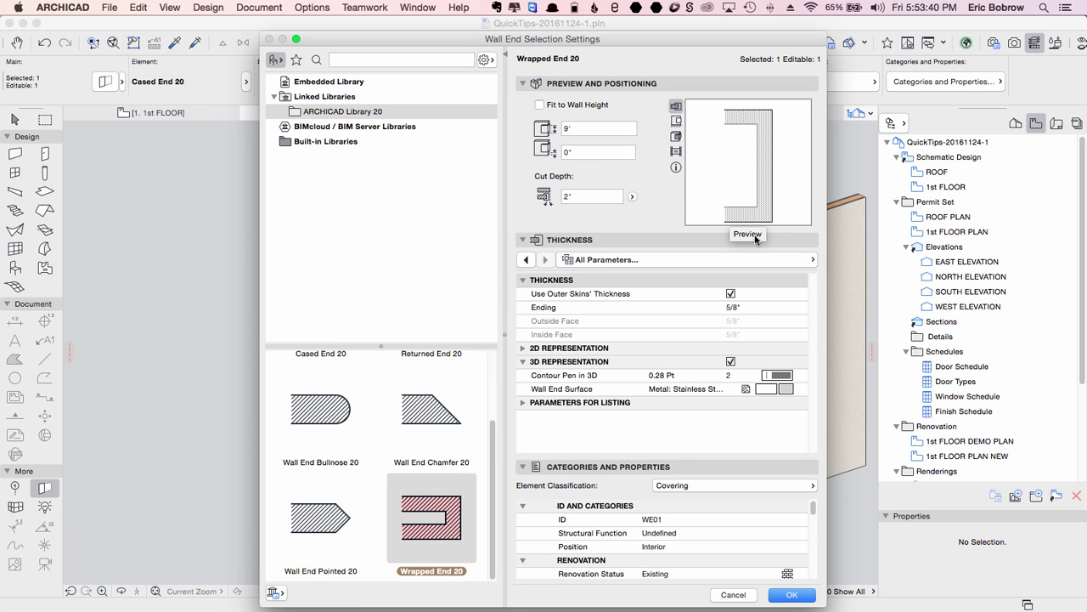
{"action": "left_click", "coordinate": [533, 350]}
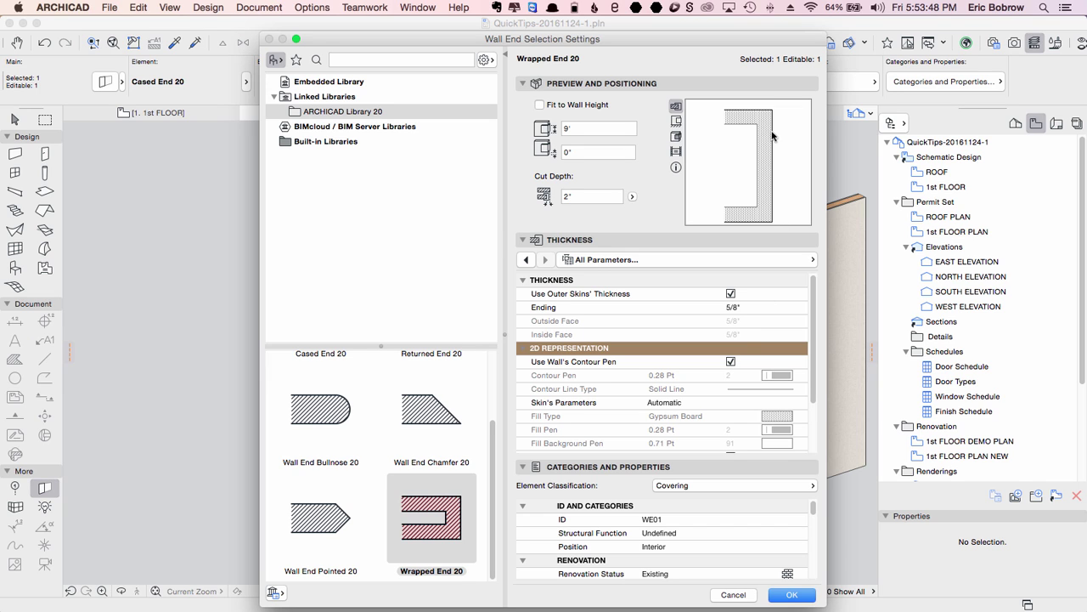
{"action": "left_click", "coordinate": [791, 594]}
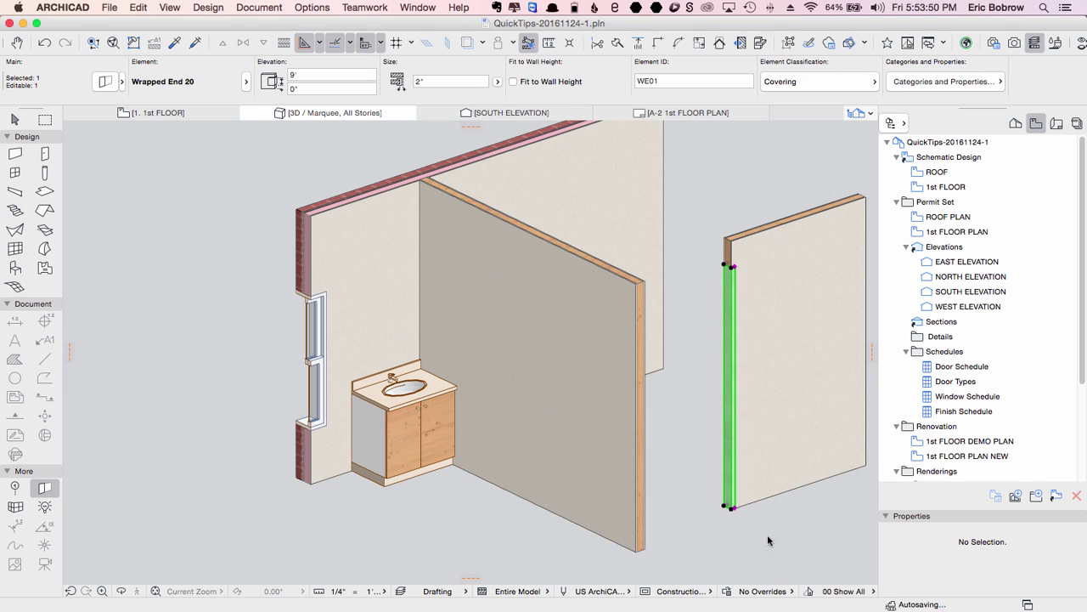
{"action": "key", "text": "Escape"}
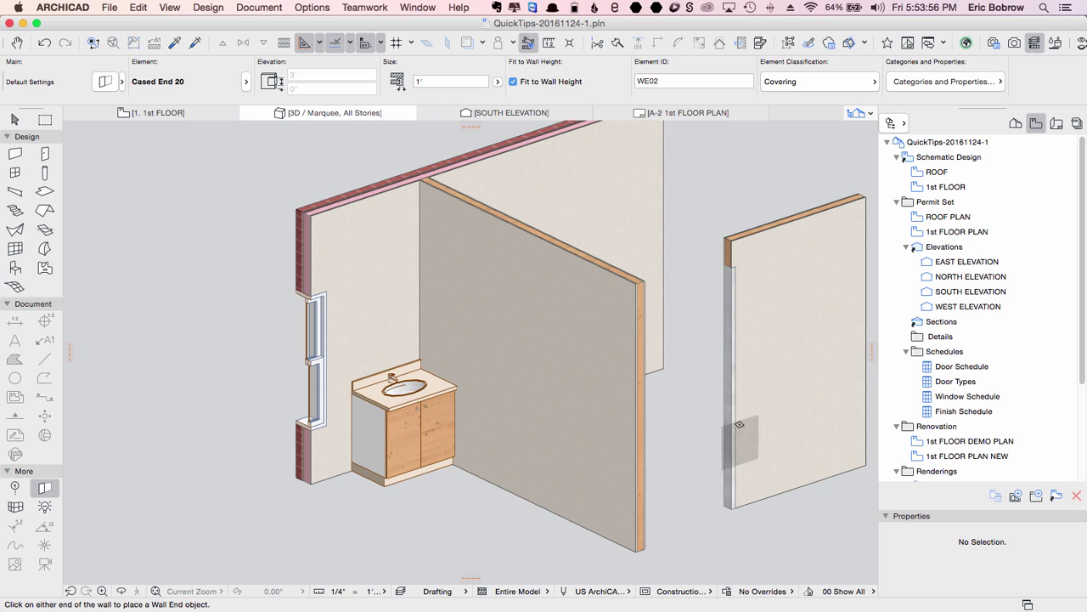
{"action": "left_click", "coordinate": [735, 268]}
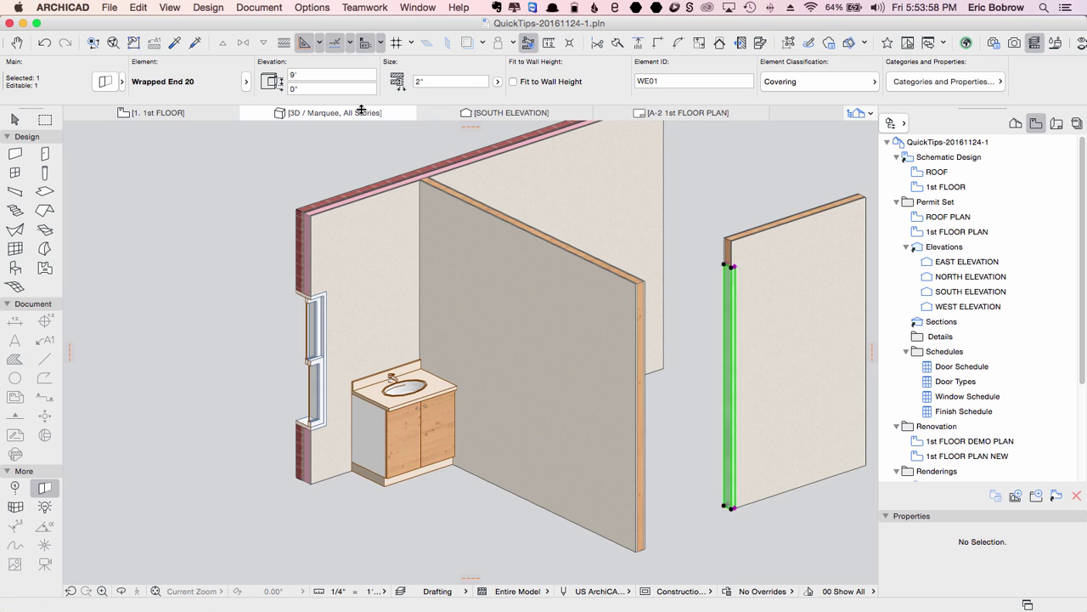
Step: Make the wrapped wall end fit the wall height with a Generic - Walls Interior surface
{"action": "left_click", "coordinate": [103, 82]}
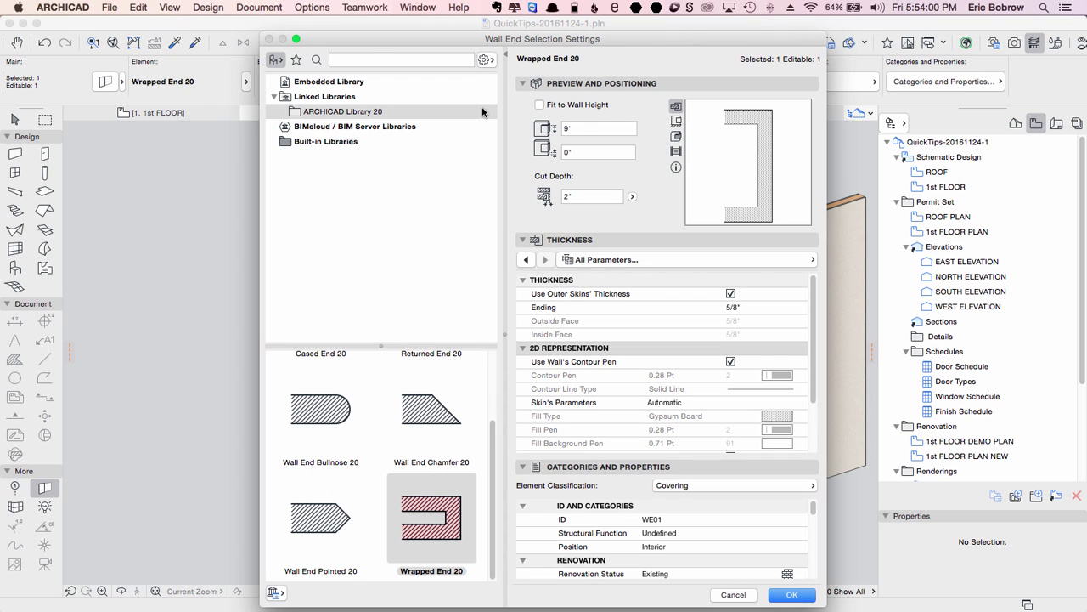
{"action": "left_click", "coordinate": [582, 129]}
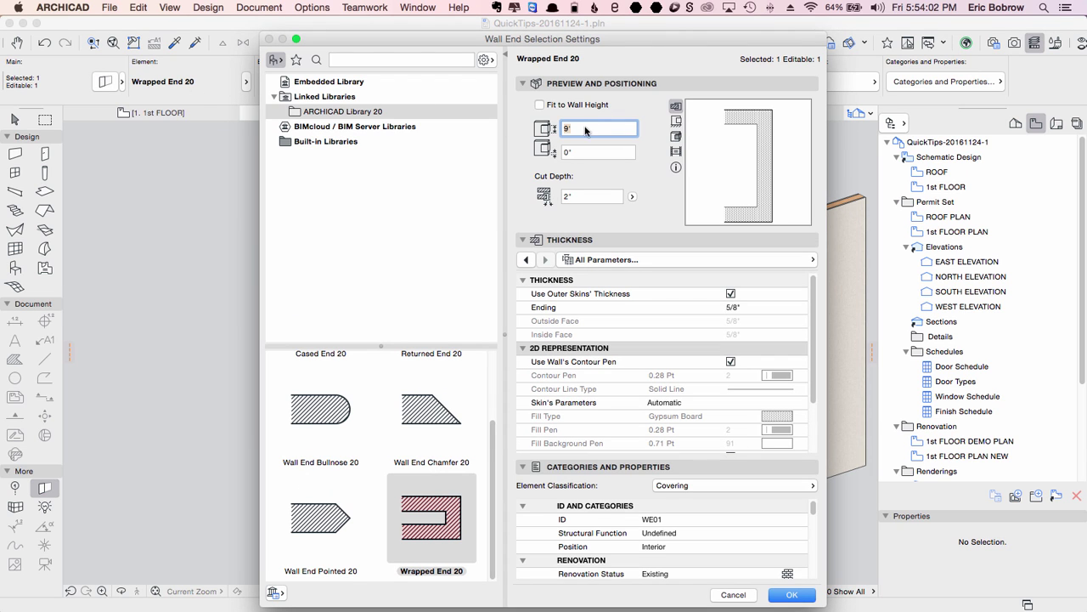
{"action": "left_click", "coordinate": [540, 105]}
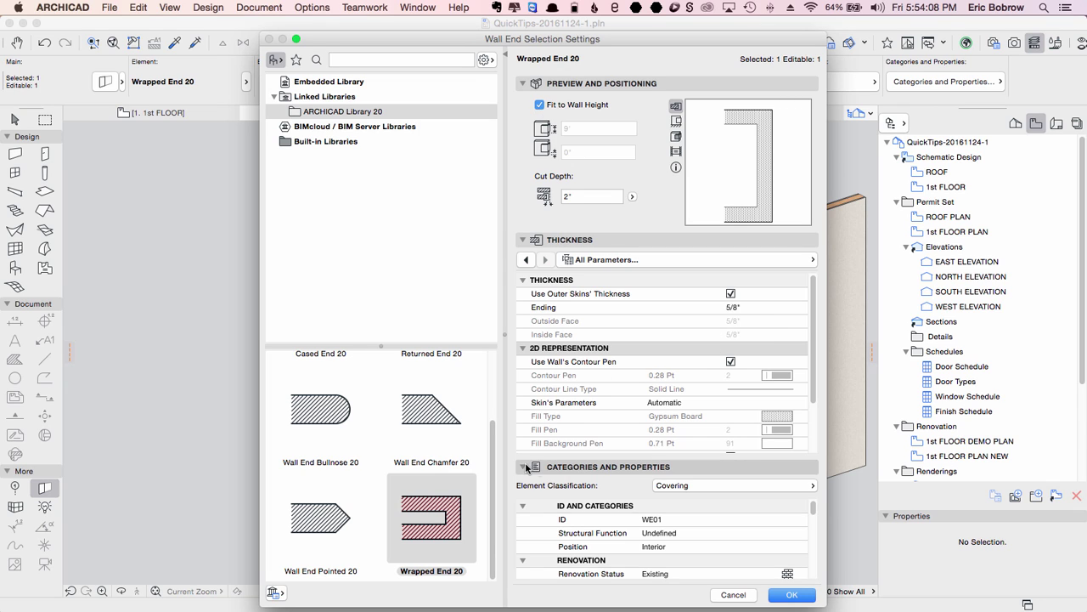
{"action": "left_click", "coordinate": [523, 348]}
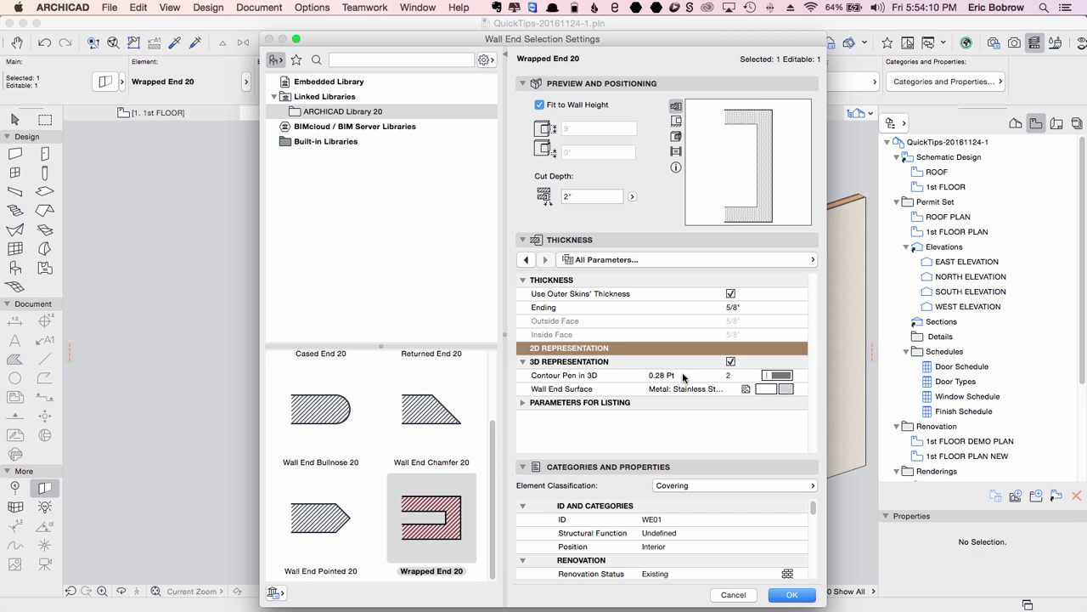
{"action": "left_click", "coordinate": [786, 389]}
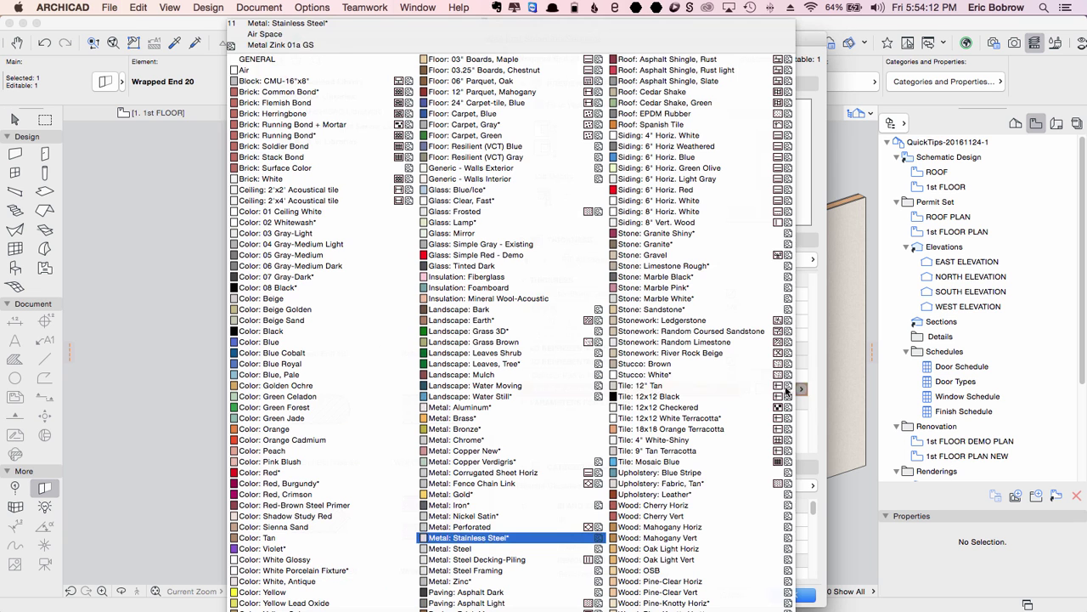
{"action": "left_click", "coordinate": [500, 180]}
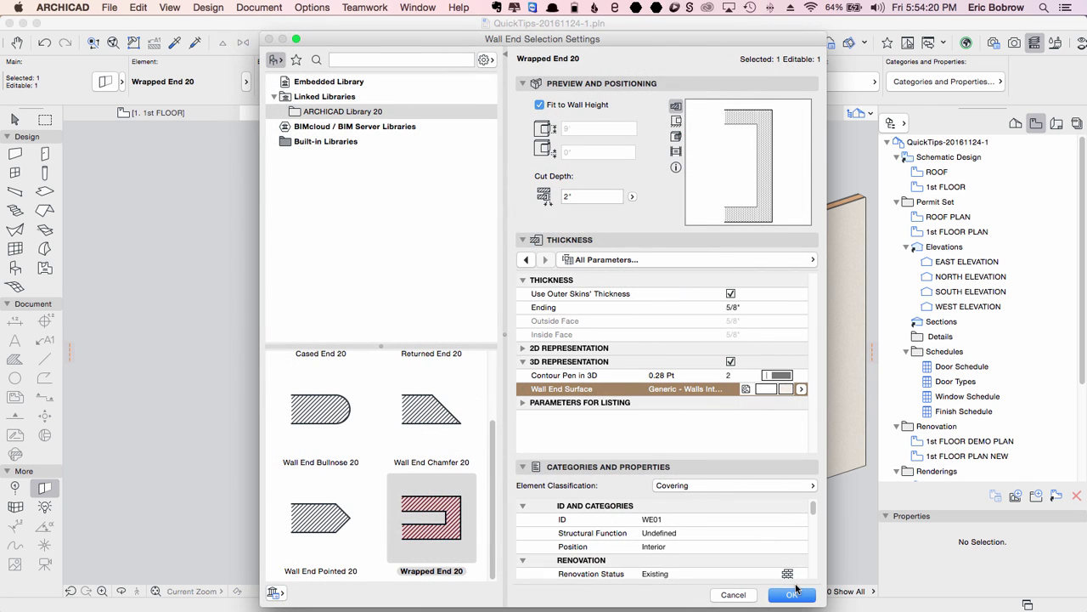
{"action": "left_click", "coordinate": [790, 593]}
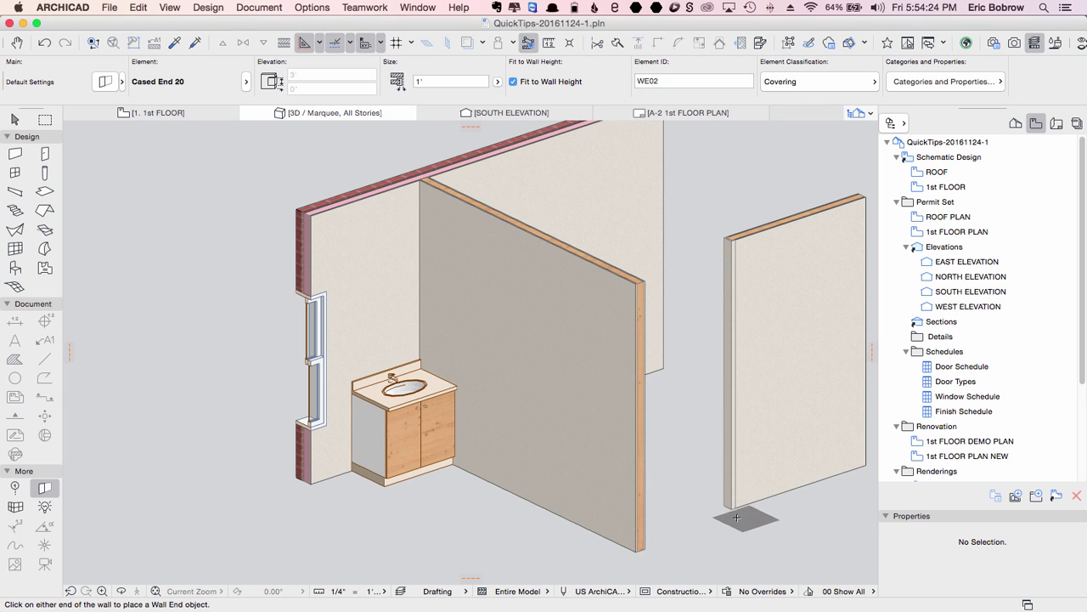
Step: Zoom in on the right wall's end, select the wrapped wall end and open its settings
{"action": "scroll", "coordinate": [744, 521], "scroll_direction": "up", "scroll_amount": 5}
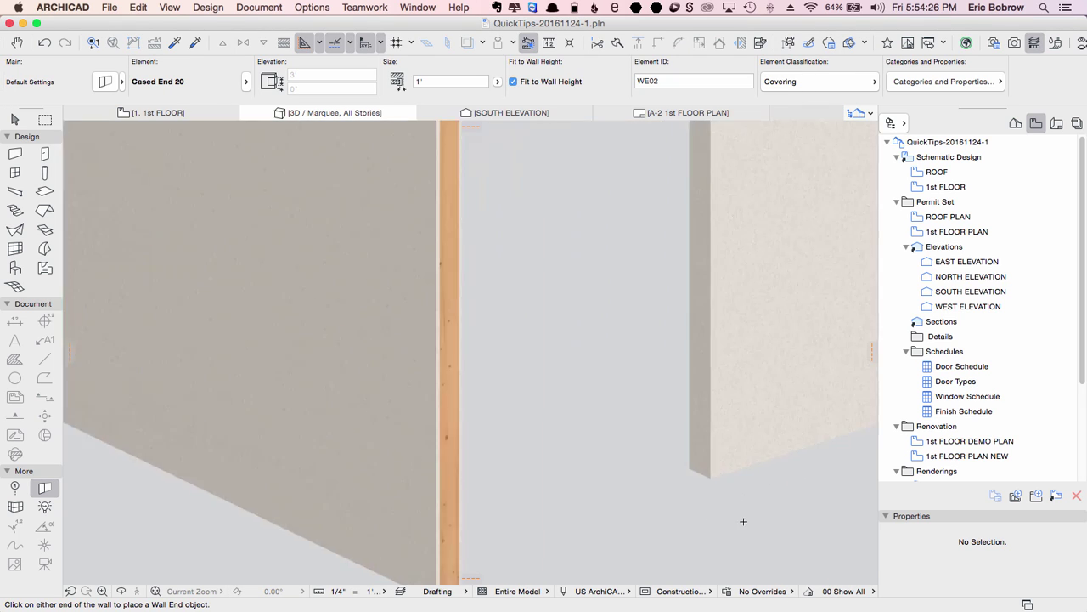
{"action": "left_click", "coordinate": [720, 477]}
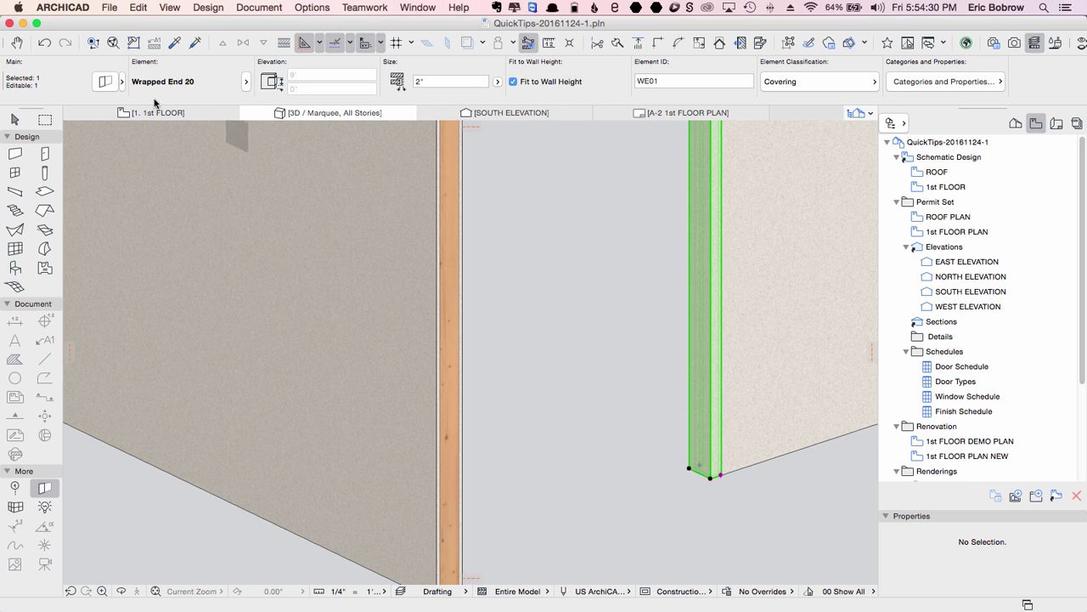
{"action": "left_click", "coordinate": [105, 81]}
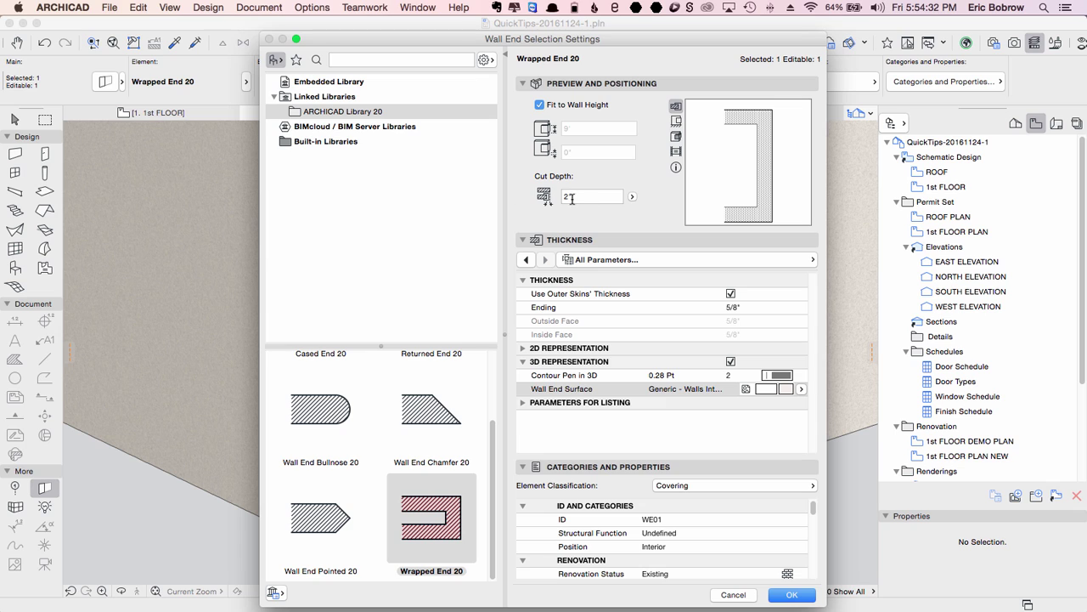
Step: Change the wrapped wall end's Cut Depth from 2" to 5/8" and apply it
{"action": "left_click", "coordinate": [572, 197]}
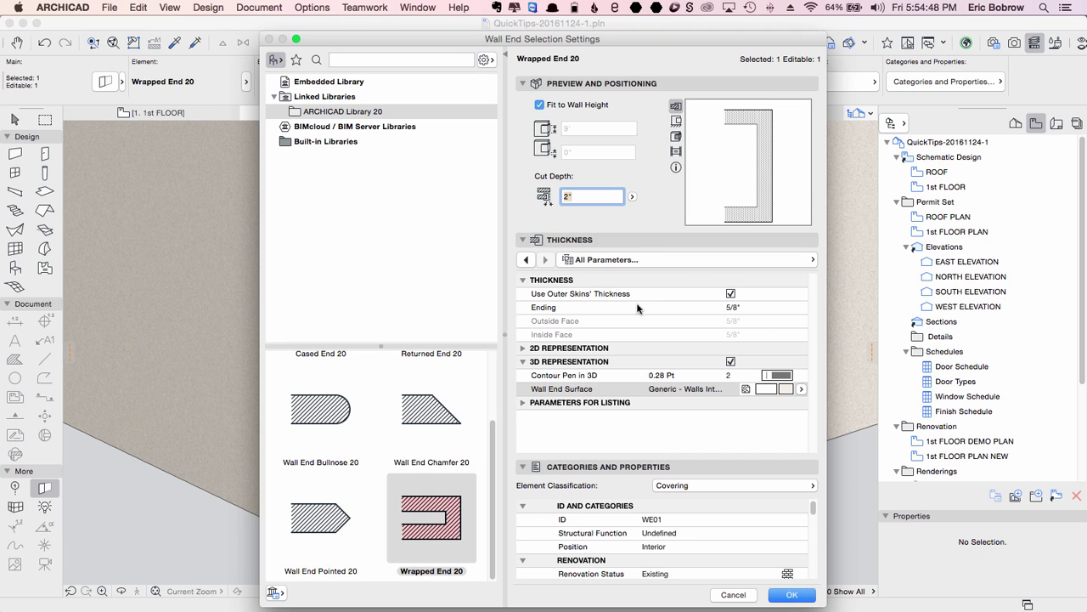
{"action": "left_click", "coordinate": [632, 198]}
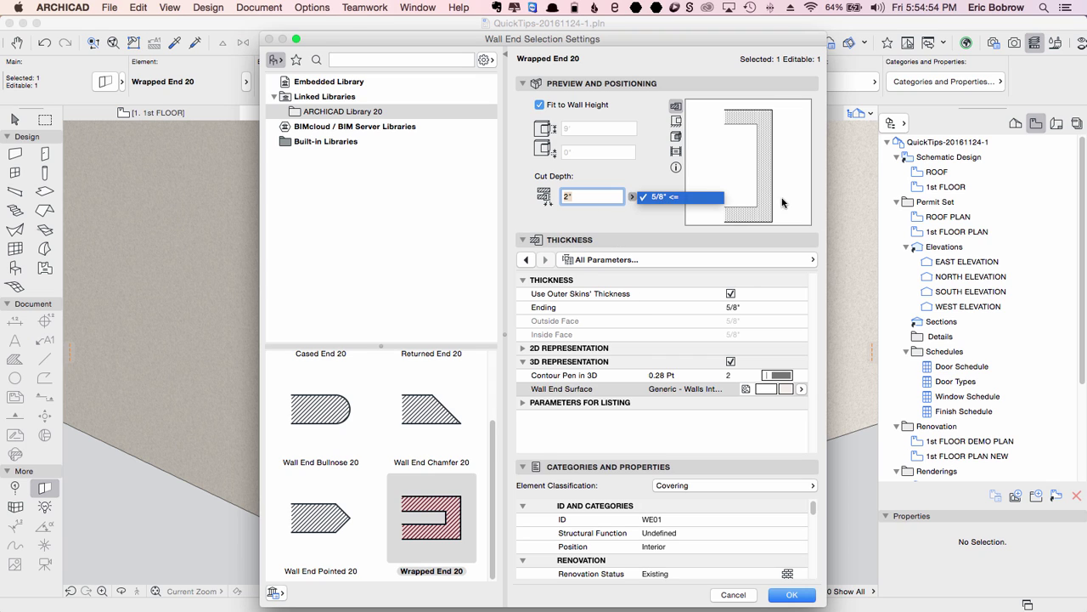
{"action": "left_click", "coordinate": [599, 191]}
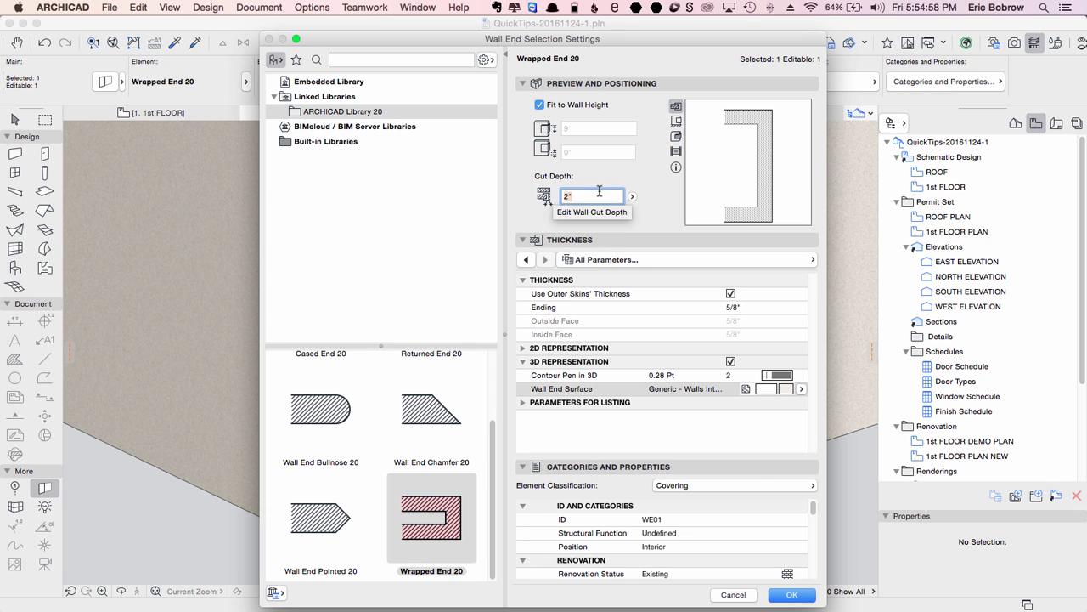
{"action": "type", "text": "0"}
{"action": "key", "text": "Return"}
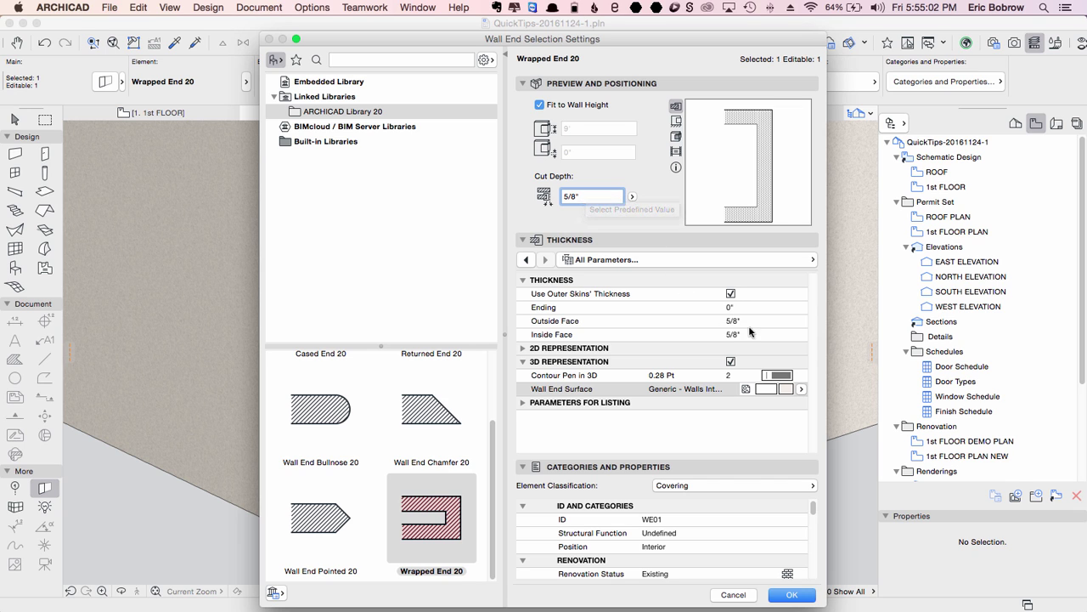
{"action": "left_click", "coordinate": [791, 594]}
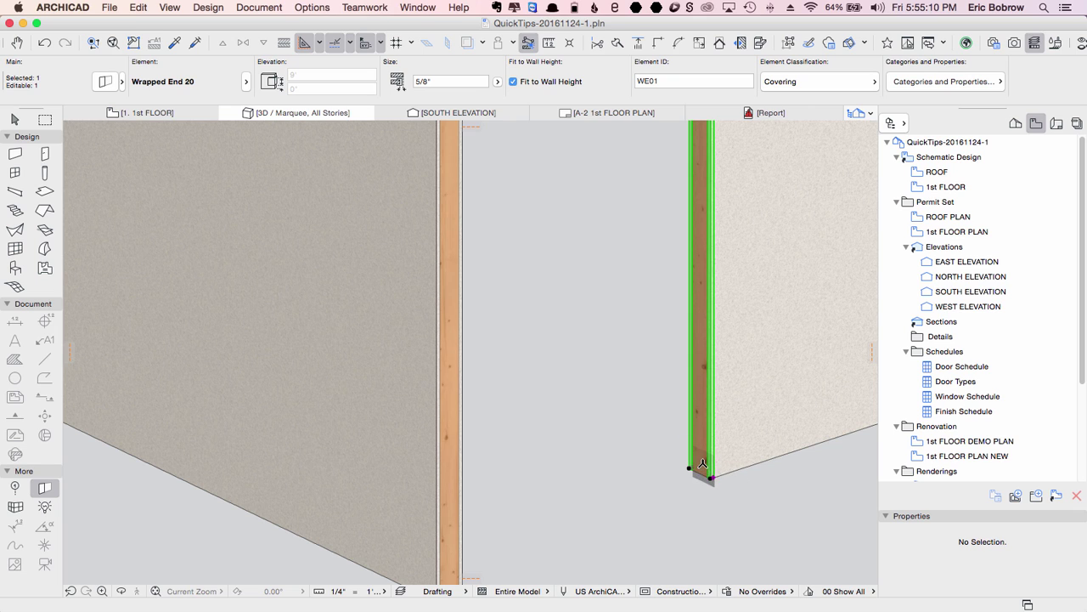
Step: Undo, re-enter a 5/8" cut depth on the wall end, then return to the 1st FLOOR plan
{"action": "left_click", "coordinate": [45, 44]}
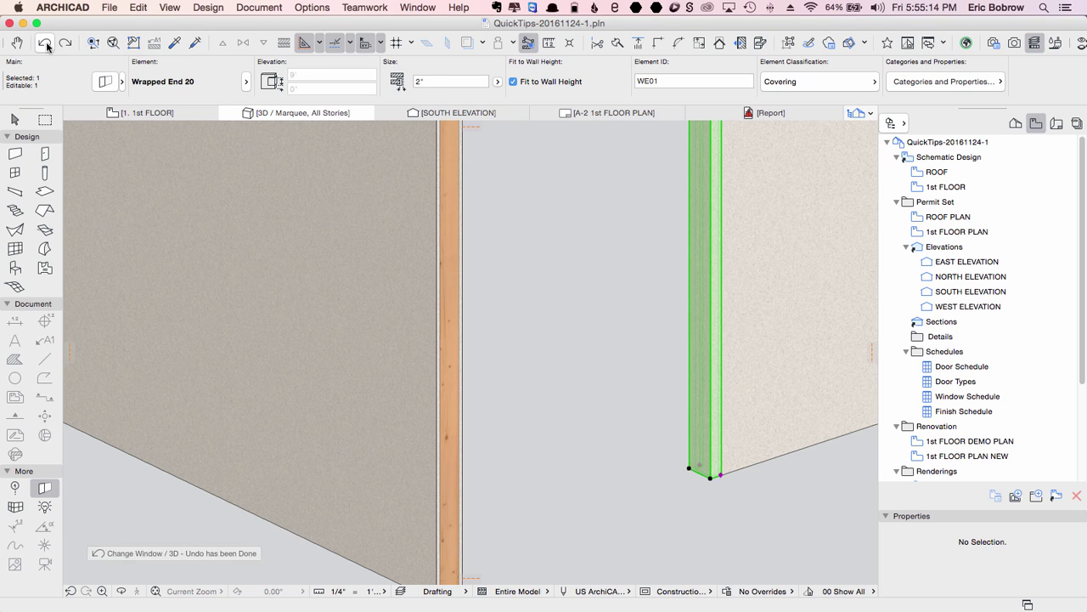
{"action": "left_click", "coordinate": [104, 82]}
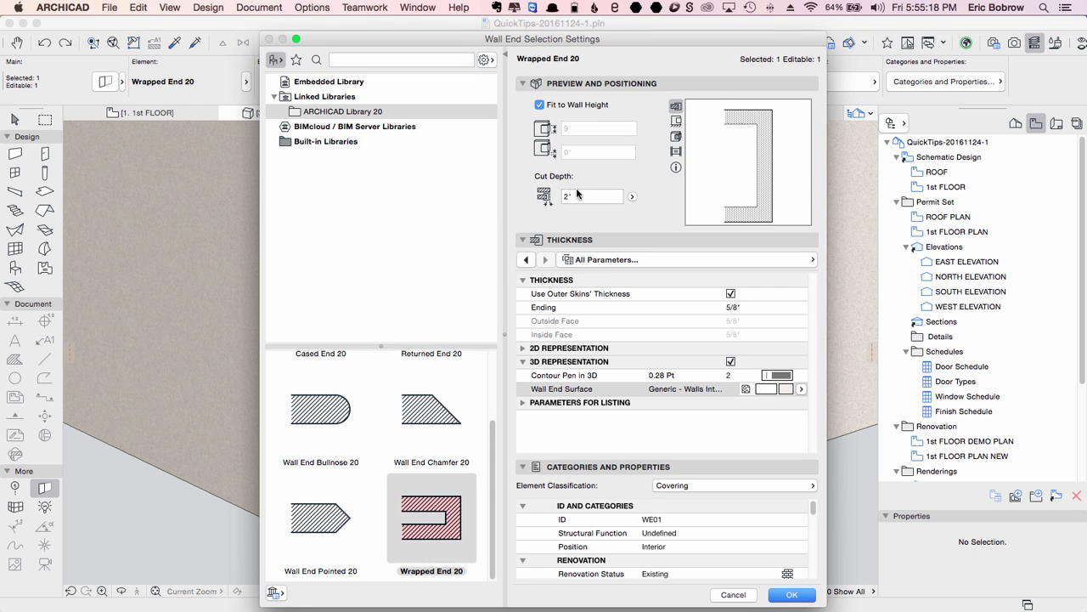
{"action": "type", "text": "5/8\""}
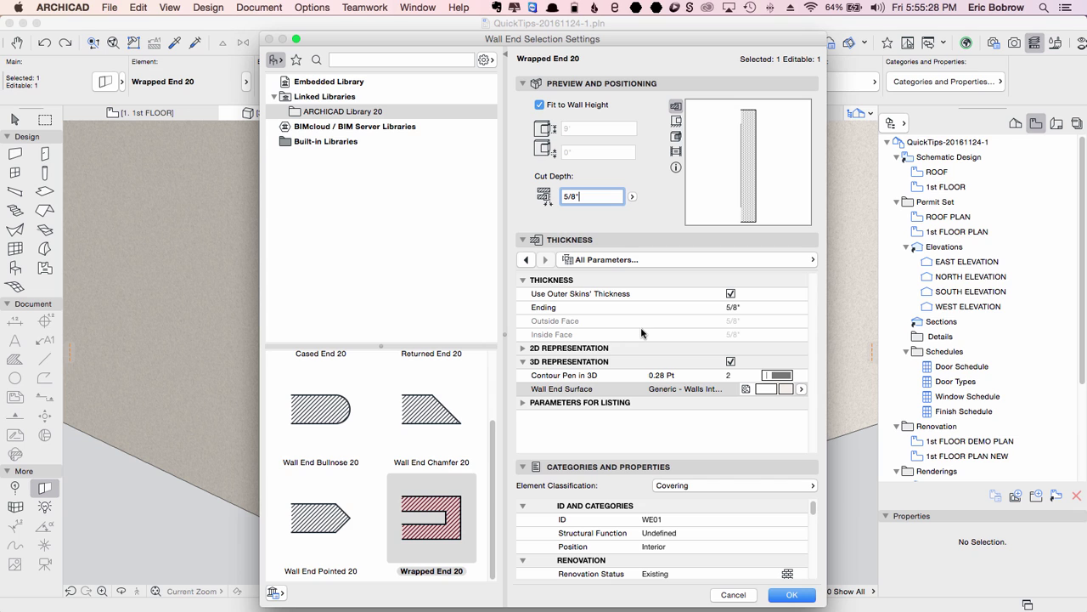
{"action": "left_click", "coordinate": [782, 596]}
{"action": "key", "text": "Escape"}
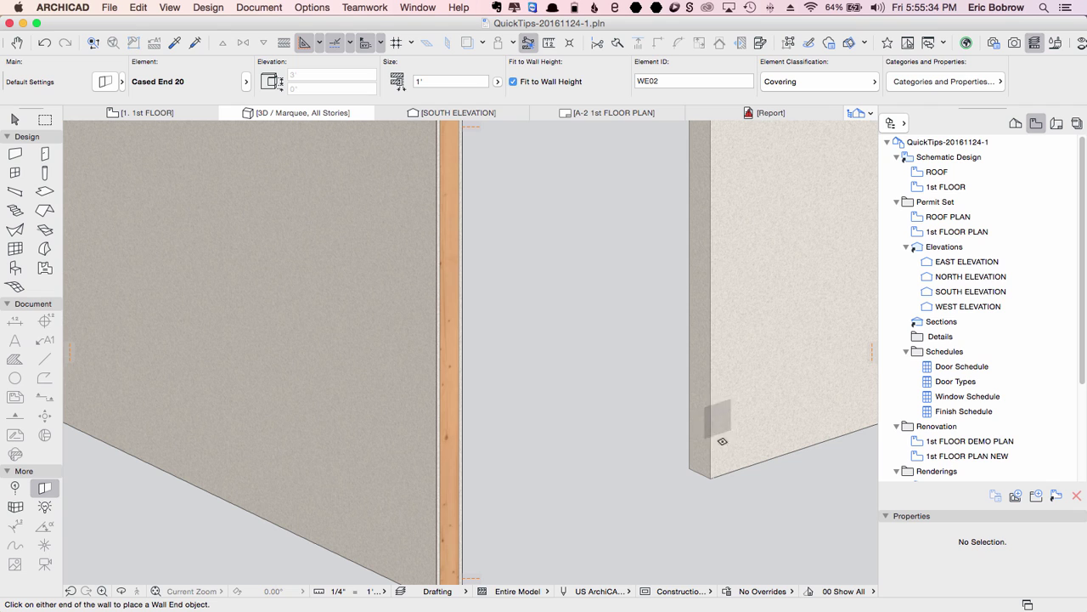
{"action": "key", "text": "F2"}
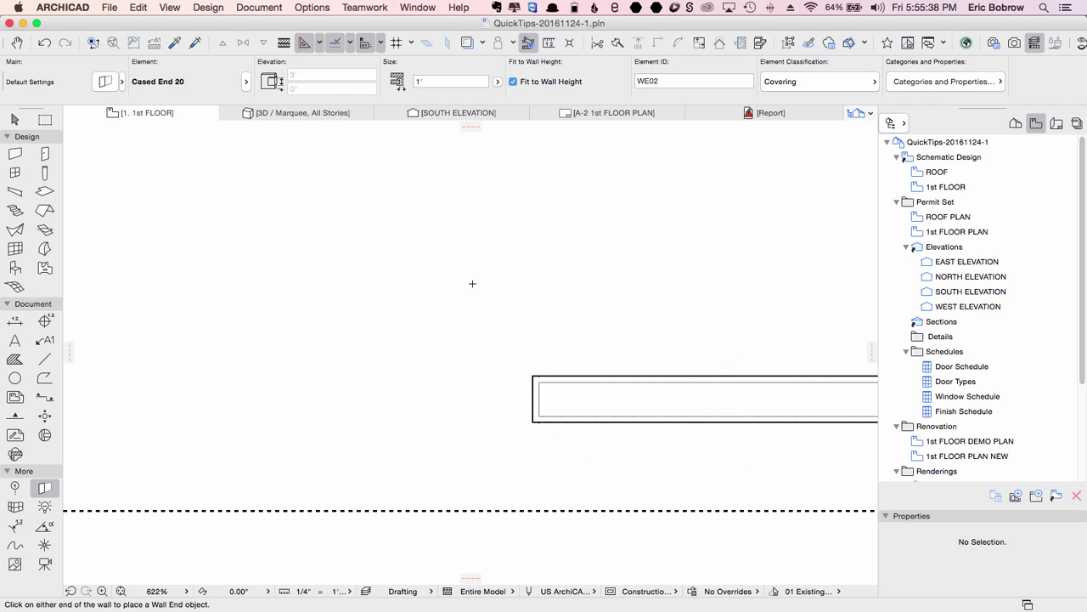
Step: Turn on true line weight display in the floor plan
{"action": "left_click", "coordinate": [170, 7]}
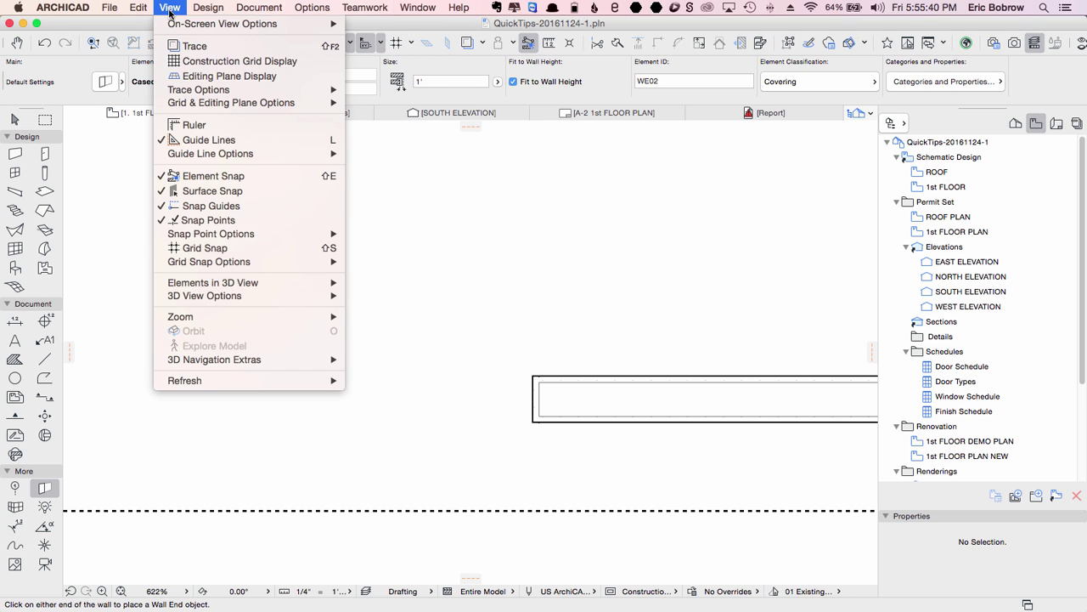
{"action": "mouse_move", "coordinate": [280, 24]}
{"action": "left_click", "coordinate": [387, 74]}
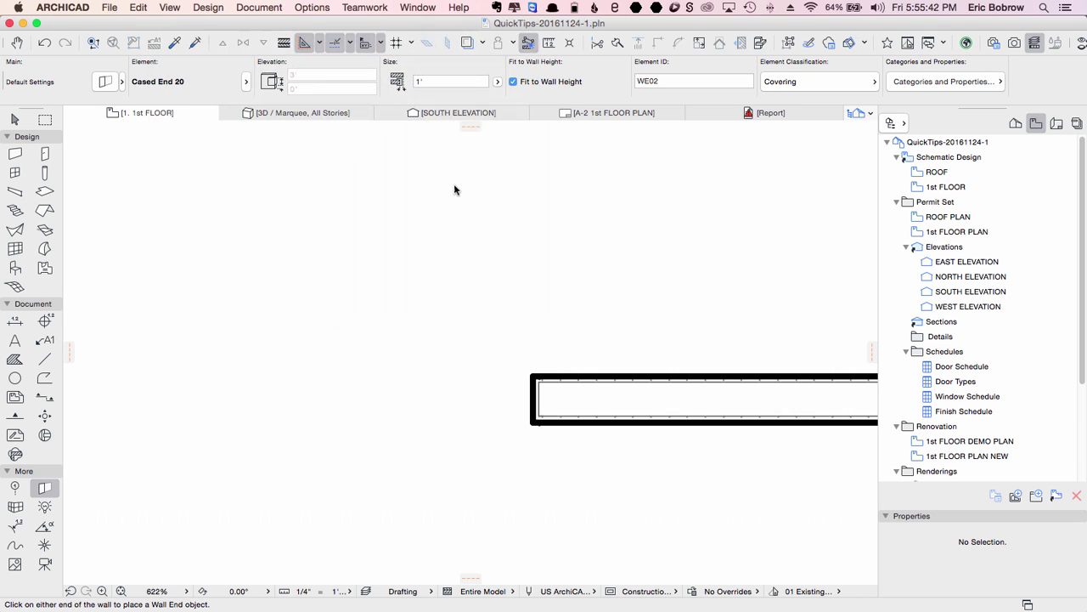
Step: Zoom to window W04 and select the exterior wall beside it instead of the window
{"action": "scroll", "coordinate": [566, 405], "scroll_direction": "down", "scroll_amount": 5}
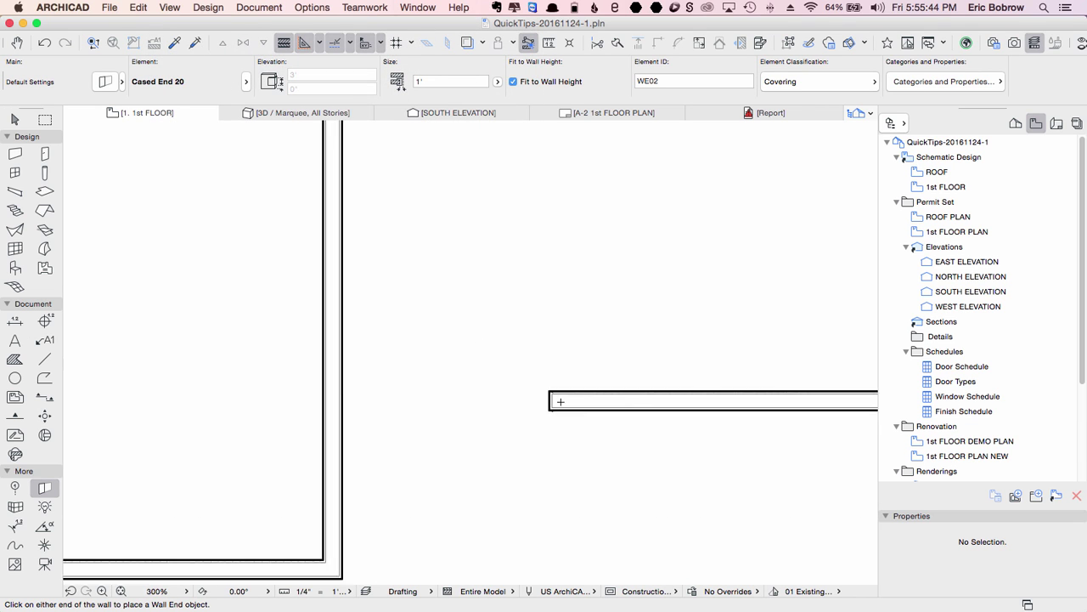
{"action": "middle_click_drag", "start_coordinate": [321, 175], "coordinate": [498, 339]}
{"action": "scroll", "coordinate": [498, 340], "scroll_direction": "up", "scroll_amount": 5}
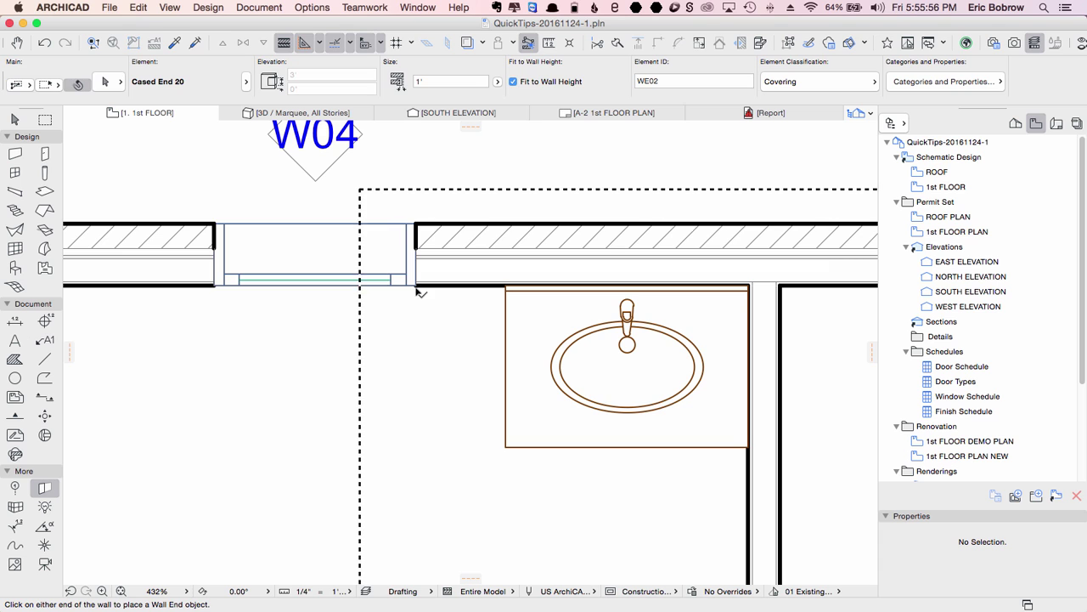
{"action": "left_click", "coordinate": [367, 250], "text": "shift"}
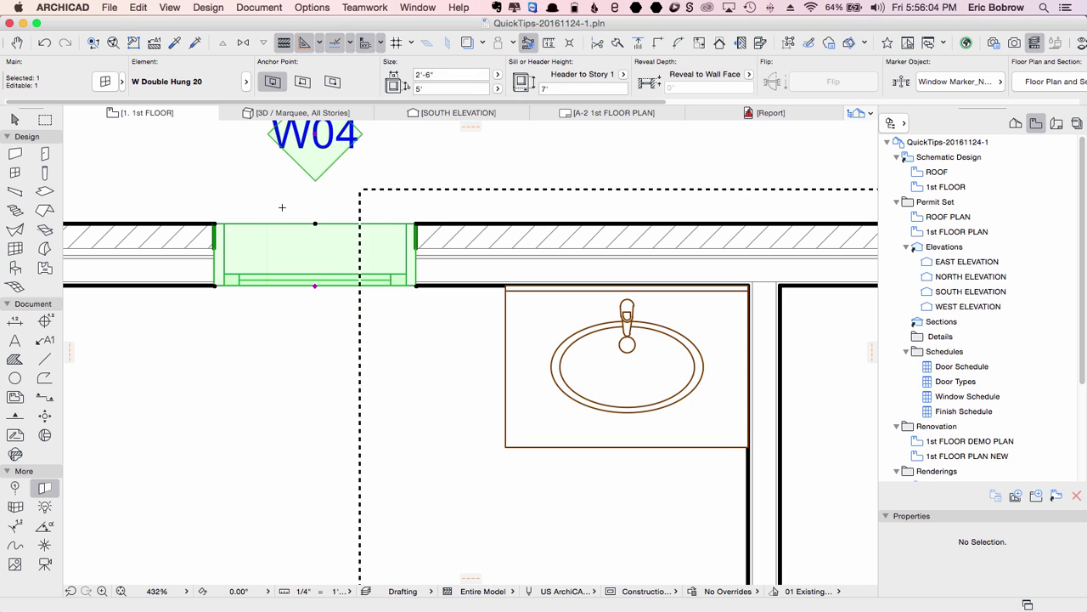
{"action": "key", "text": "Escape"}
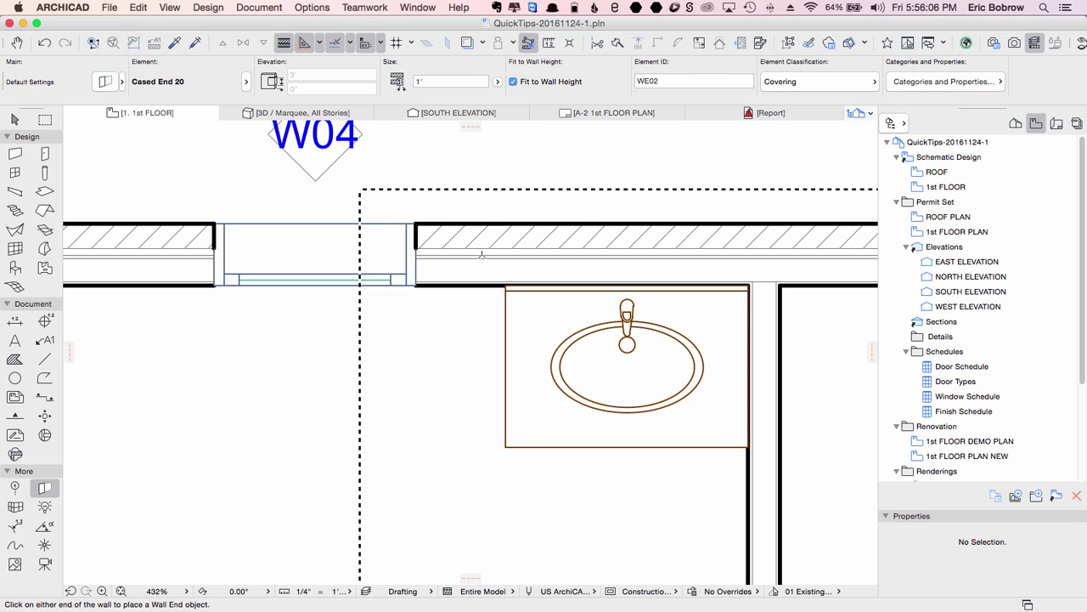
{"action": "left_click", "coordinate": [465, 246], "text": "shift"}
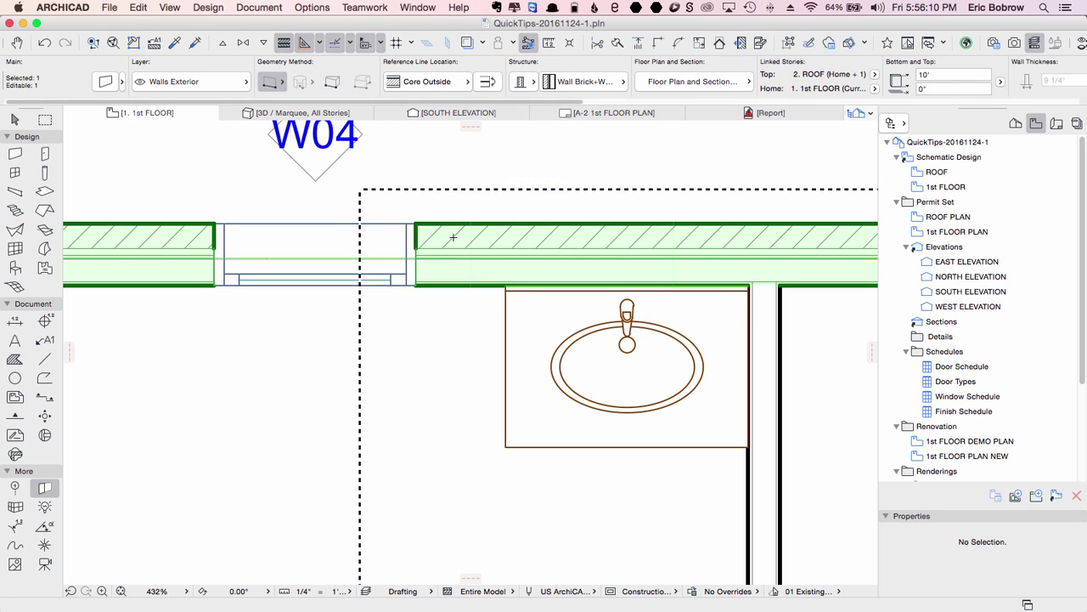
Step: In Wall Brick+Wd2x4, set line pen 1 for Air Space, Sheathing, Light-Frame + Insulation and Gypsum Board skins
{"action": "right_click", "coordinate": [454, 240]}
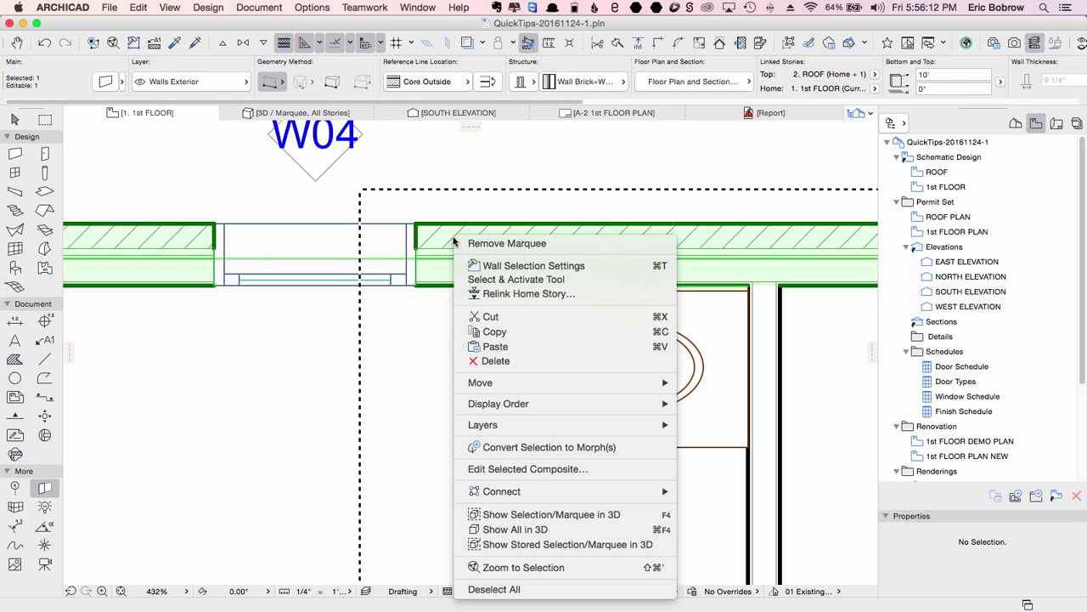
{"action": "left_click", "coordinate": [538, 469]}
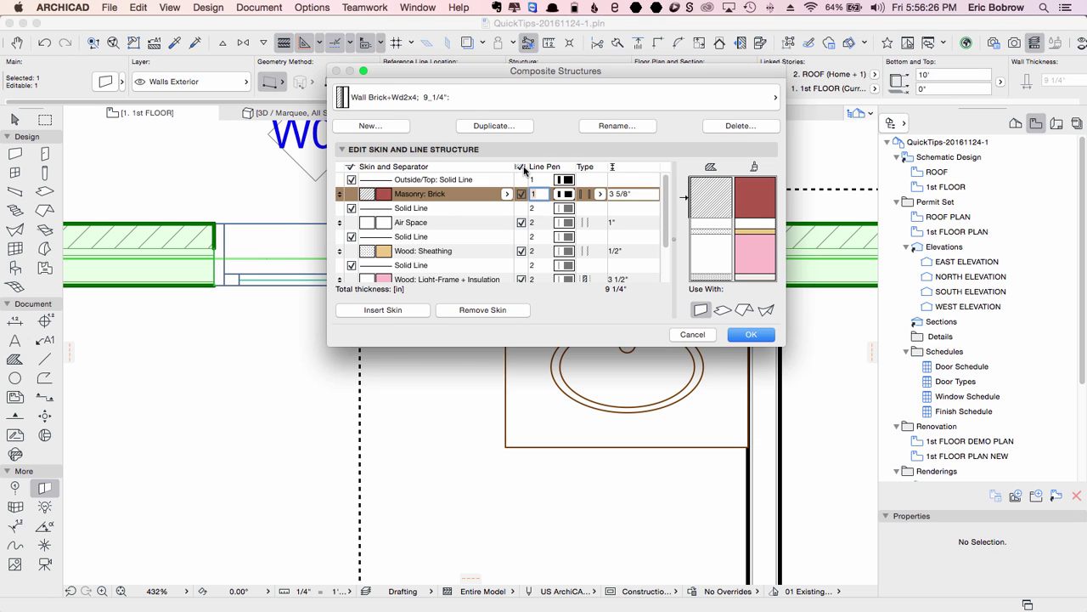
{"action": "left_click", "coordinate": [539, 222]}
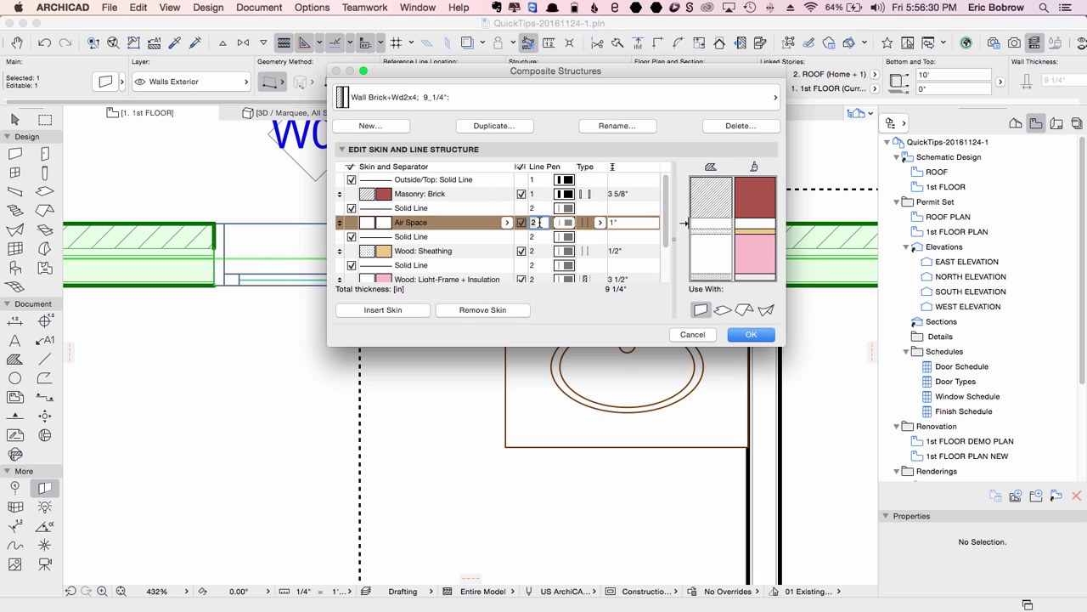
{"action": "type", "text": "1"}
{"action": "left_click", "coordinate": [540, 250]}
{"action": "type", "text": "1"}
{"action": "left_click", "coordinate": [538, 278]}
{"action": "scroll", "coordinate": [539, 267], "scroll_direction": "down", "scroll_amount": 2}
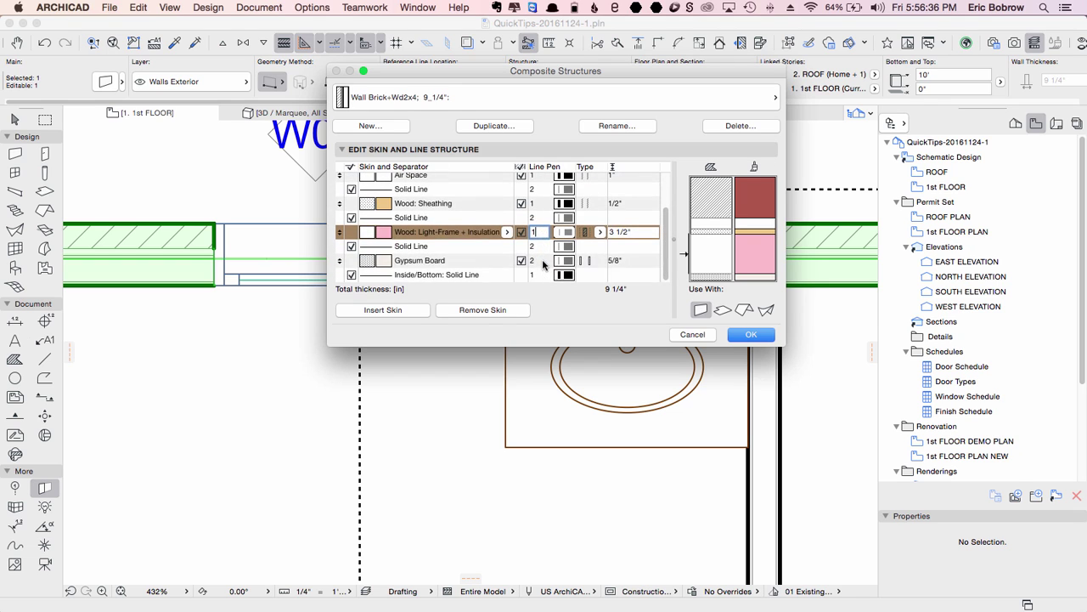
{"action": "left_click", "coordinate": [483, 267]}
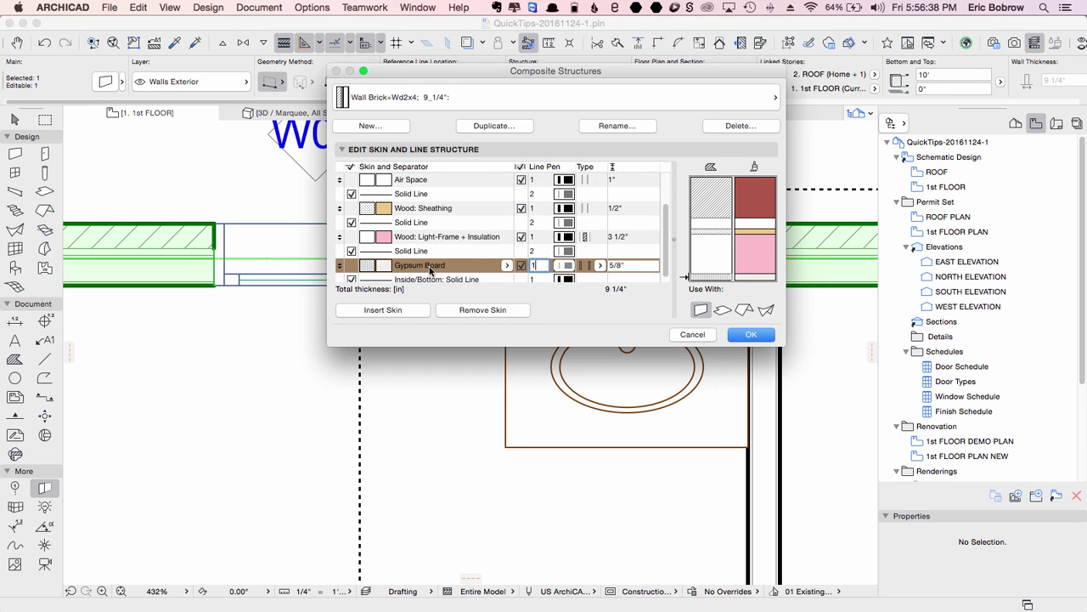
{"action": "left_click", "coordinate": [489, 267]}
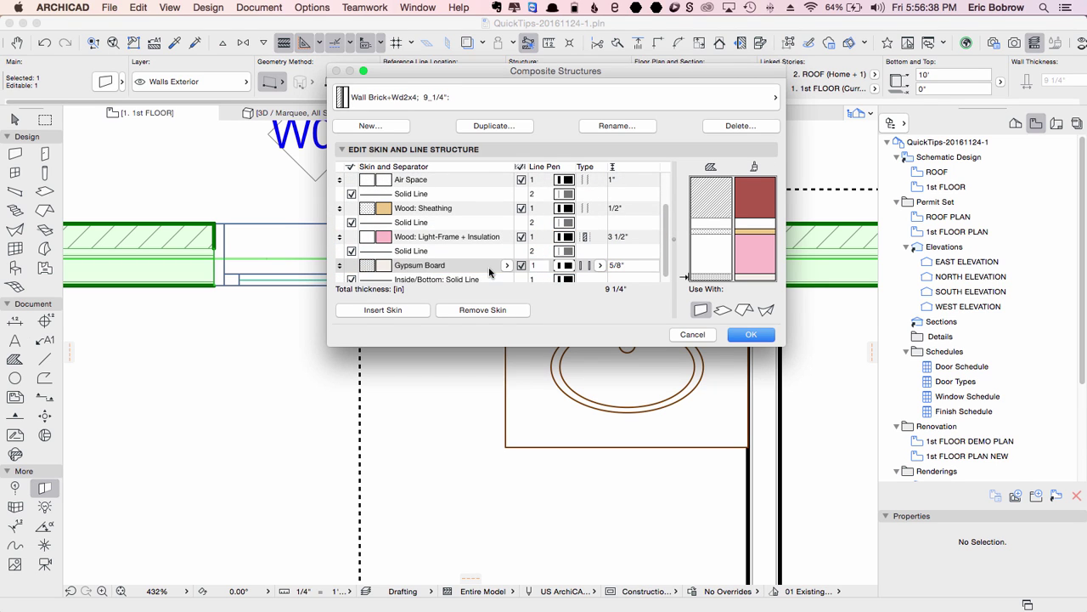
{"action": "left_click", "coordinate": [748, 334]}
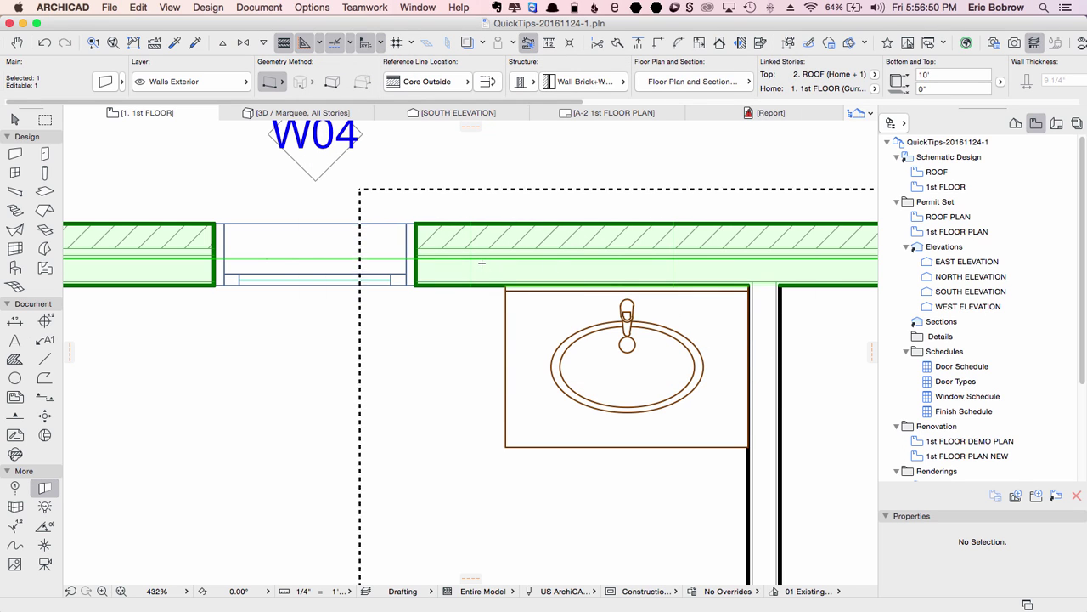
Step: Deselect the wall and switch to the 3D view fitted to the whole model
{"action": "key", "text": "Escape"}
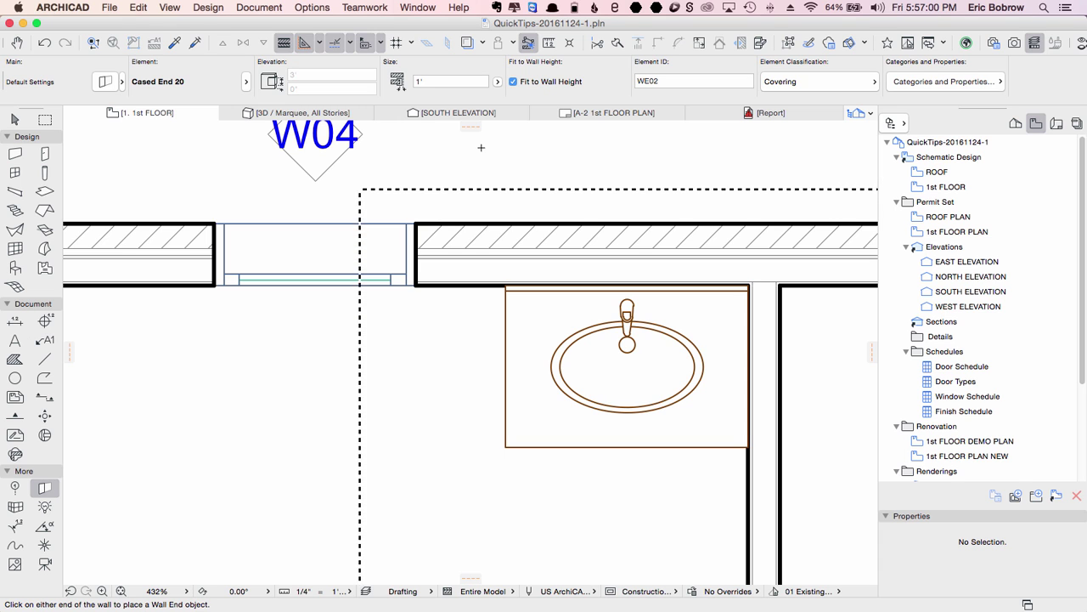
{"action": "key", "text": "F5"}
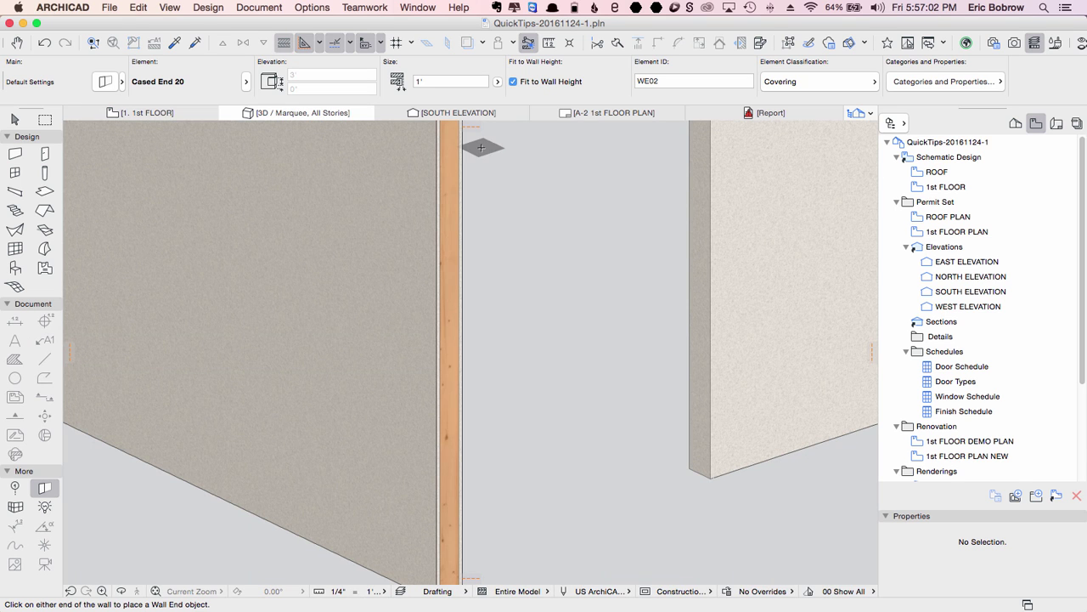
{"action": "key", "text": "super+apostrophe"}
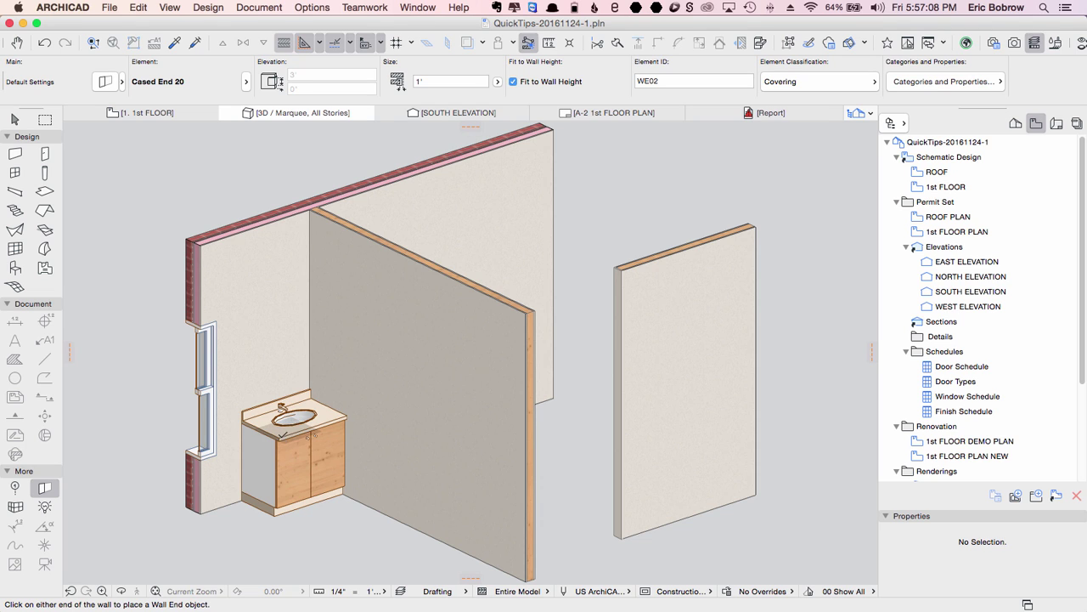
Step: Set the Basin Cabinet 20's 4" splash dimension to 0" in its Cabinet settings
{"action": "left_click", "coordinate": [285, 433], "text": "shift"}
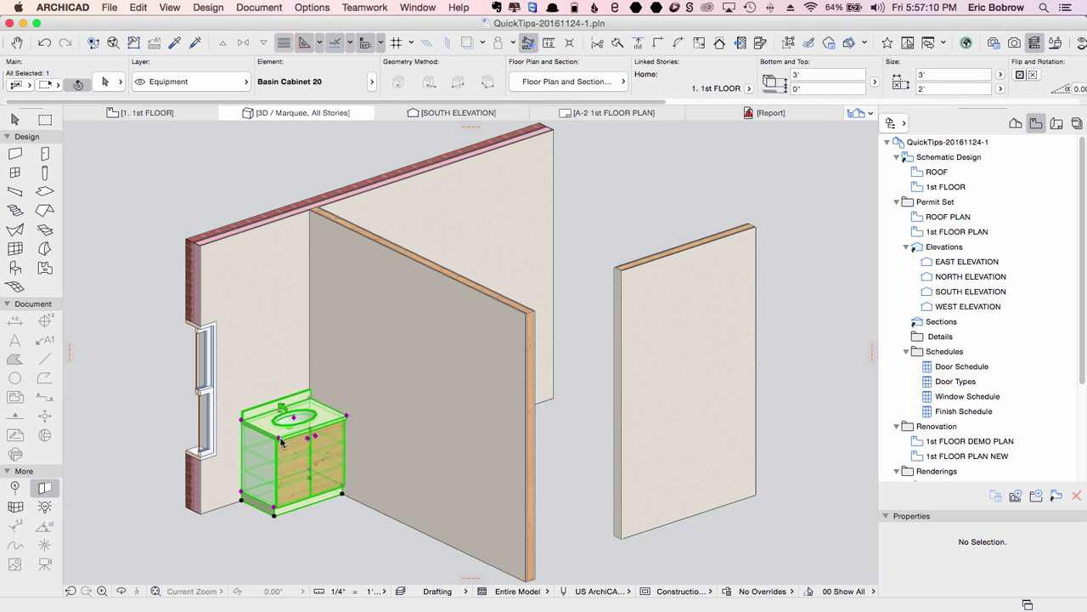
{"action": "scroll", "coordinate": [260, 400], "scroll_direction": "up", "scroll_amount": 6}
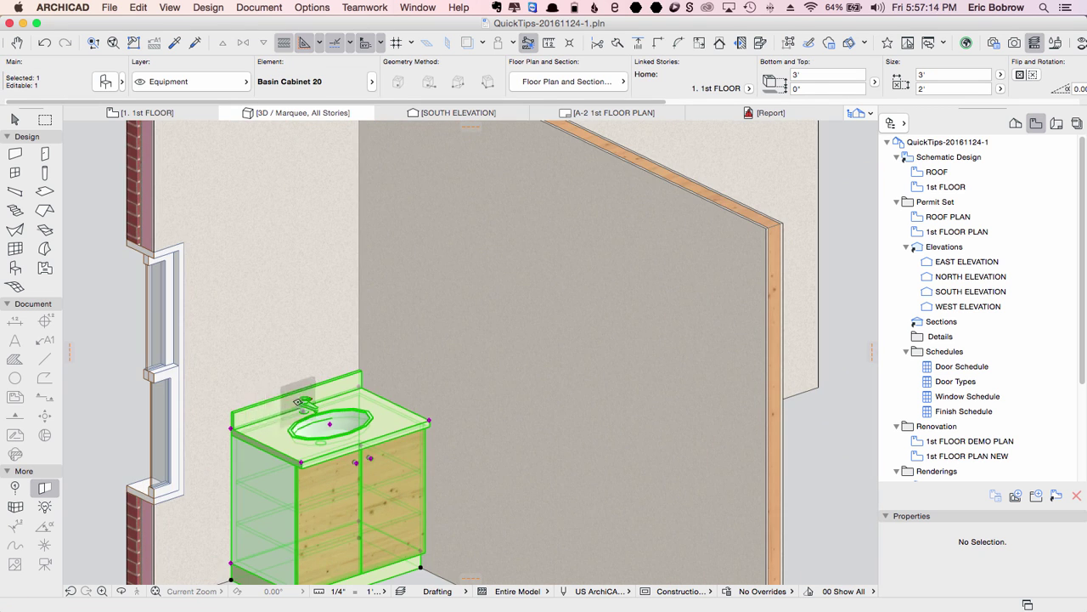
{"action": "left_click", "coordinate": [109, 82]}
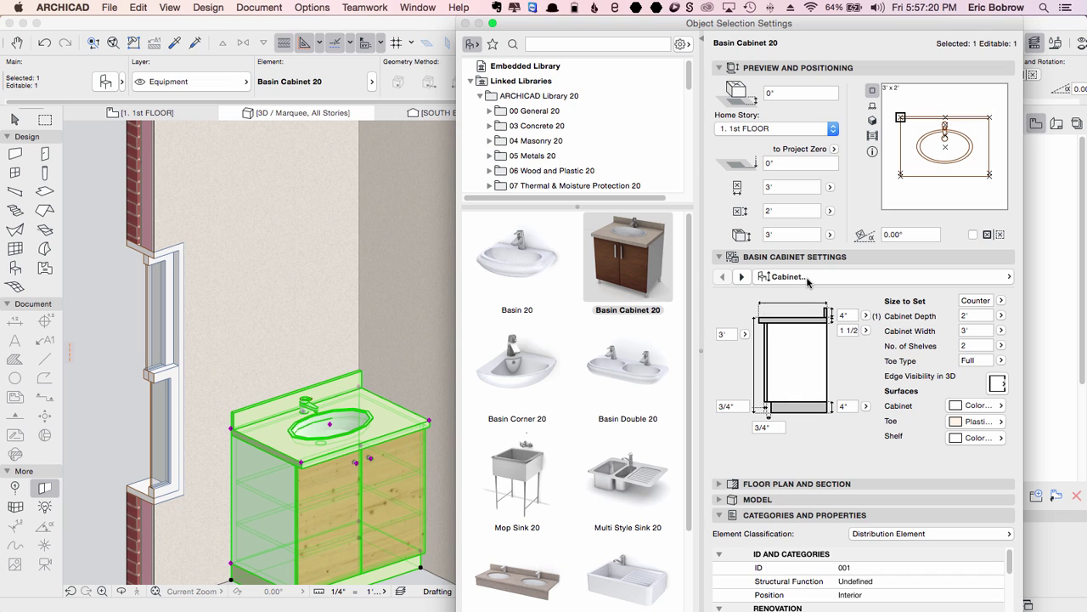
{"action": "left_click", "coordinate": [810, 281]}
{"action": "left_click", "coordinate": [826, 312]}
{"action": "left_click", "coordinate": [844, 314]}
{"action": "key", "text": "Return"}
{"action": "key", "text": "Escape"}
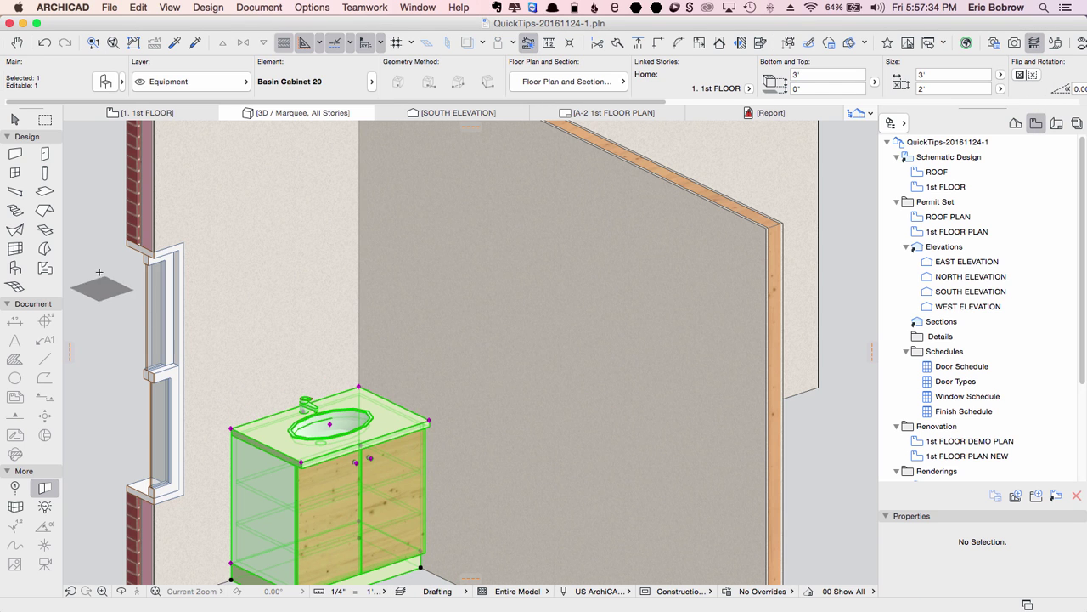
Step: Deselect the cabinet and select the exterior wall in 3D
{"action": "key", "text": "Escape"}
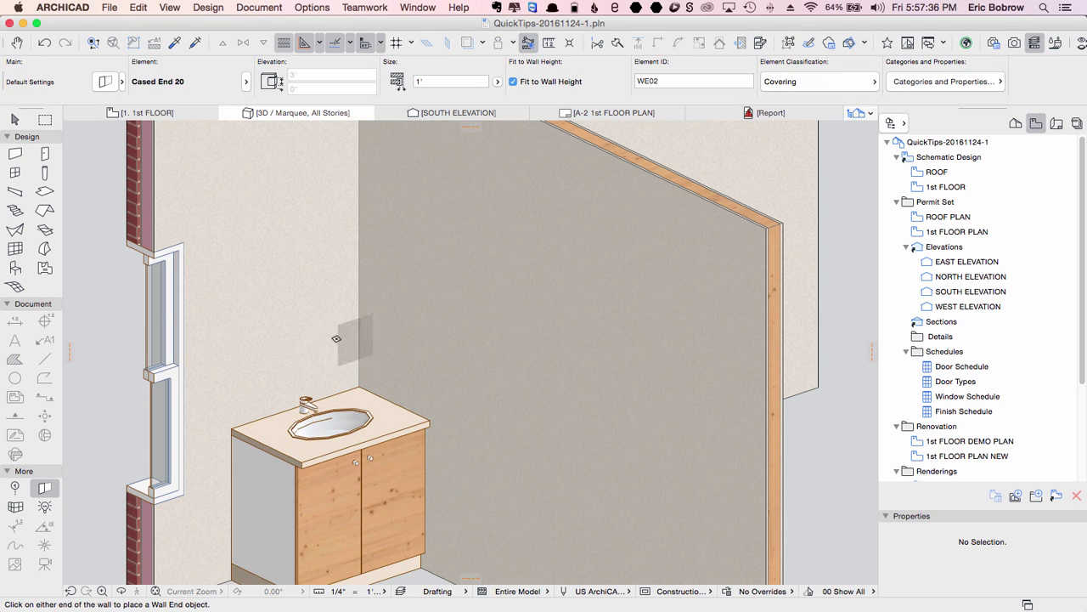
{"action": "scroll", "coordinate": [264, 364], "scroll_direction": "down", "scroll_amount": 5}
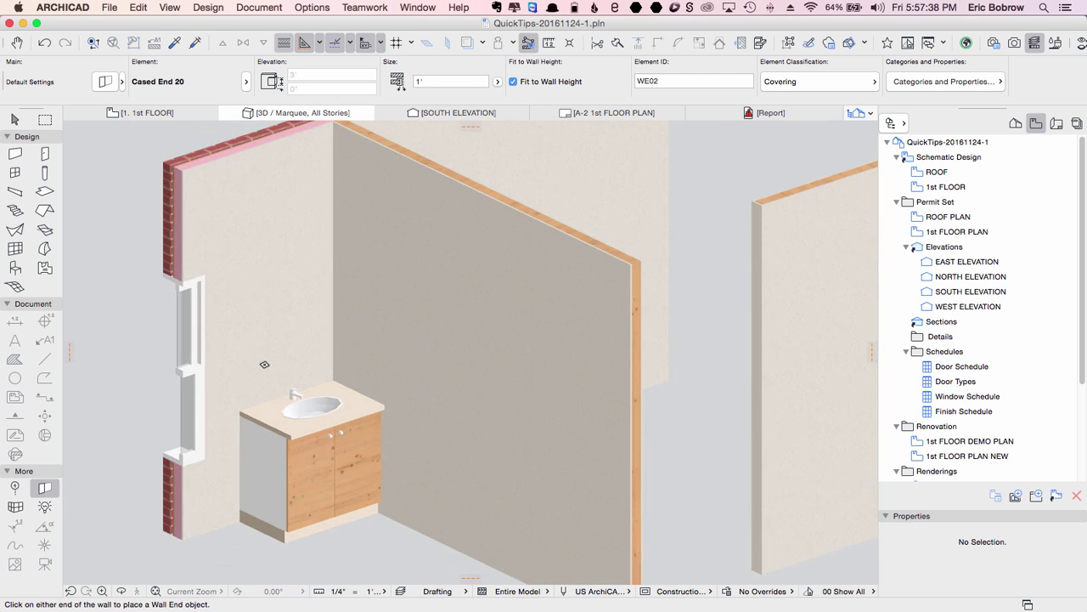
{"action": "left_click", "coordinate": [270, 350]}
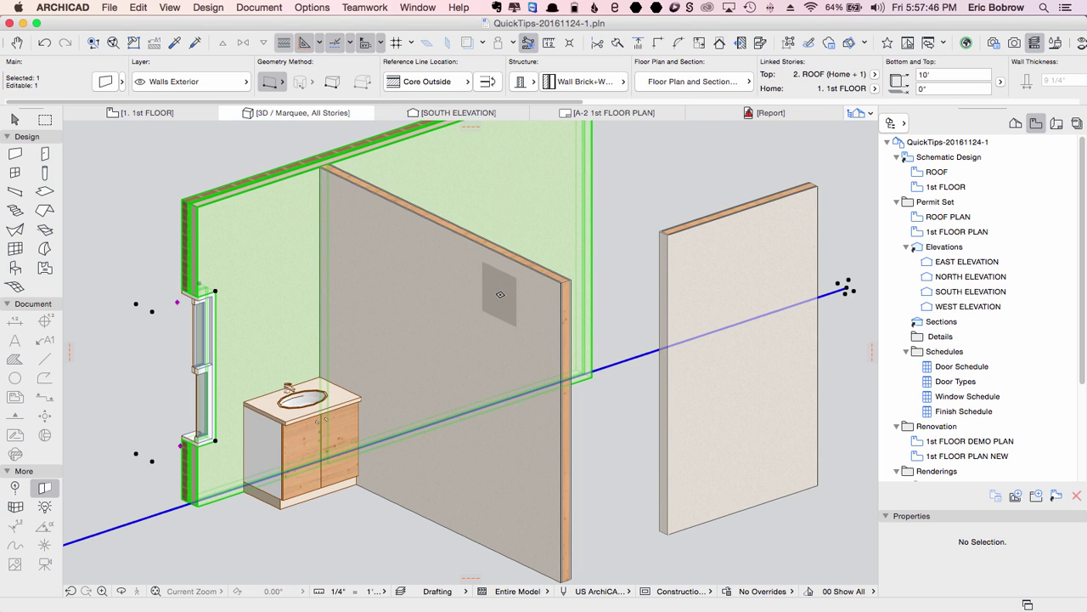
Step: On the 1st floor plan, split the exterior wall at the right partition wall's edge
{"action": "key", "text": "F2"}
{"action": "scroll", "coordinate": [503, 322], "scroll_direction": "down", "scroll_amount": 3}
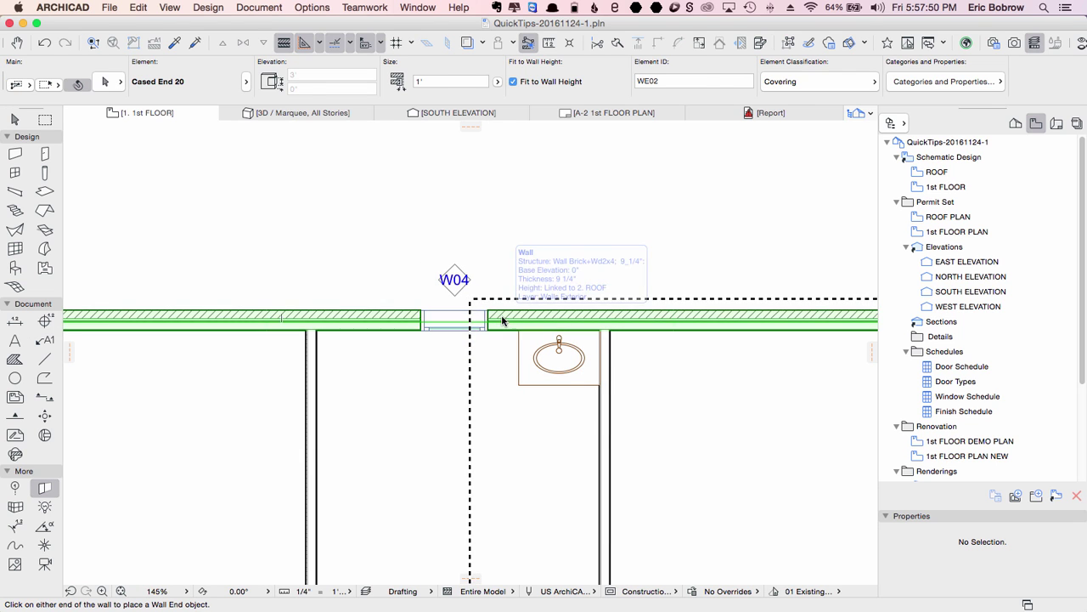
{"action": "left_click", "coordinate": [502, 319]}
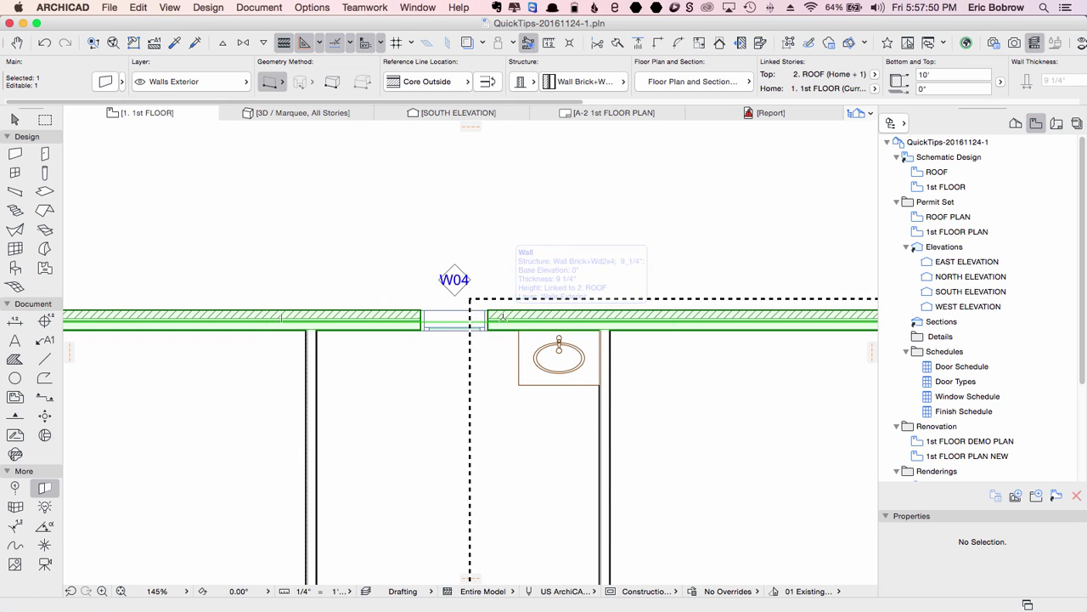
{"action": "left_click", "coordinate": [618, 43]}
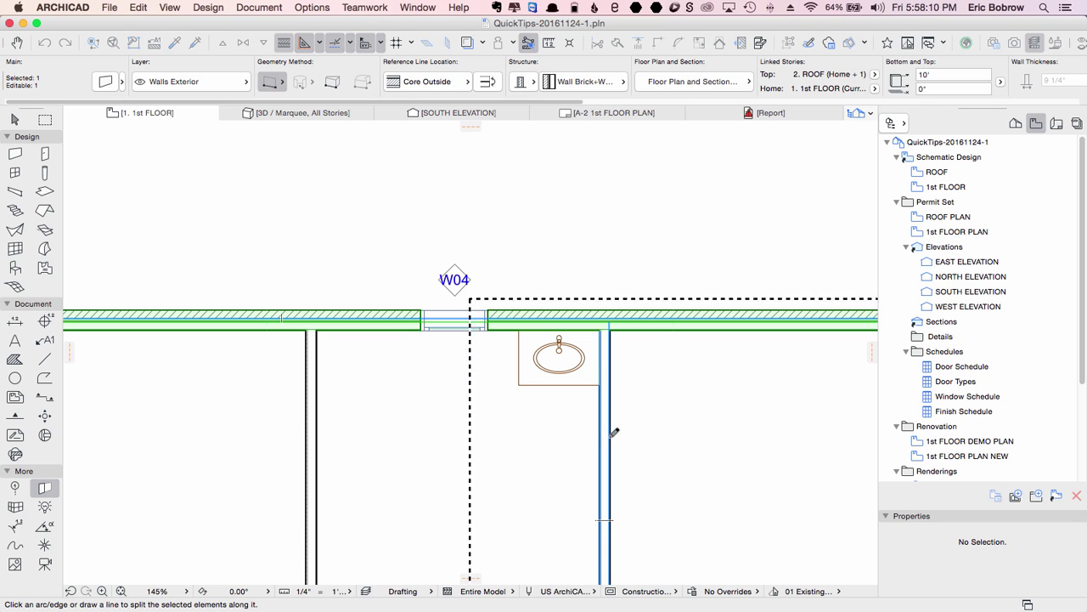
{"action": "left_click", "coordinate": [610, 436]}
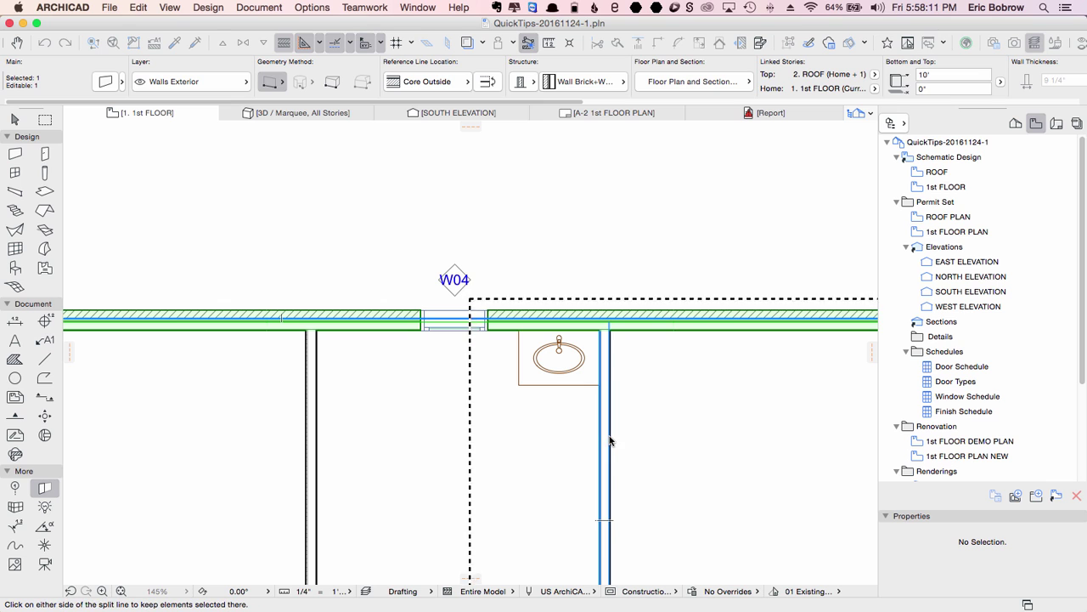
{"action": "left_click", "coordinate": [500, 408]}
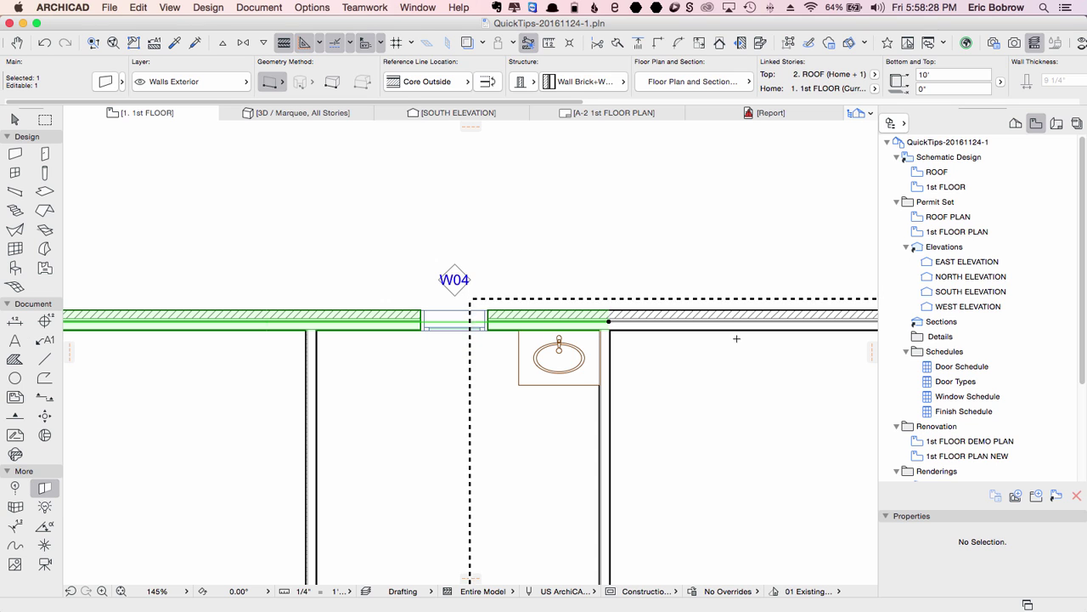
Step: Split the exterior wall again at the left partition wall's edge, then deselect
{"action": "left_click", "coordinate": [617, 43]}
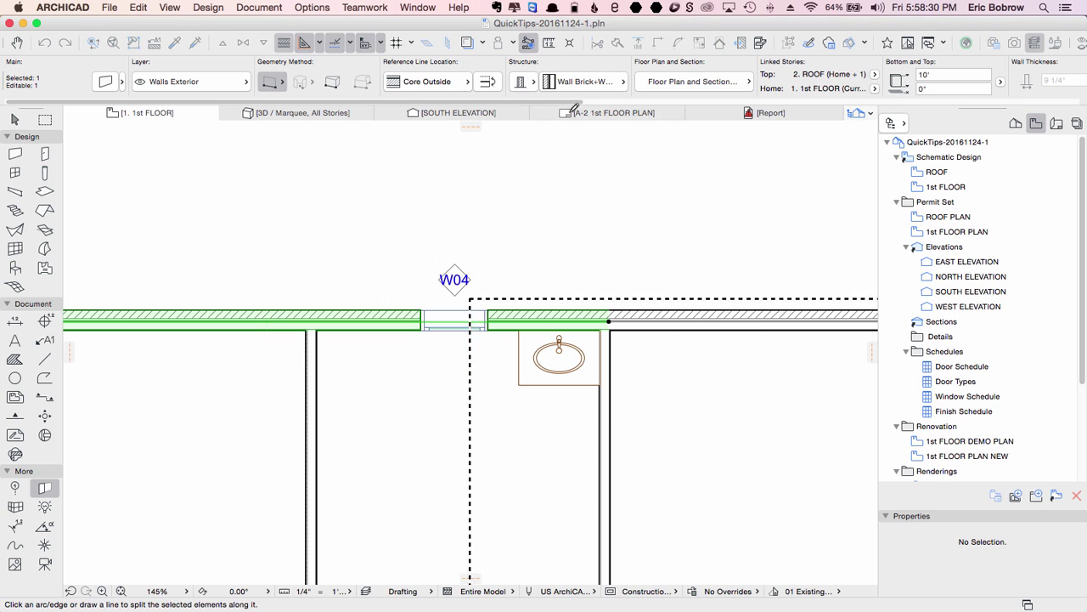
{"action": "left_click", "coordinate": [311, 394]}
{"action": "left_click", "coordinate": [379, 388]}
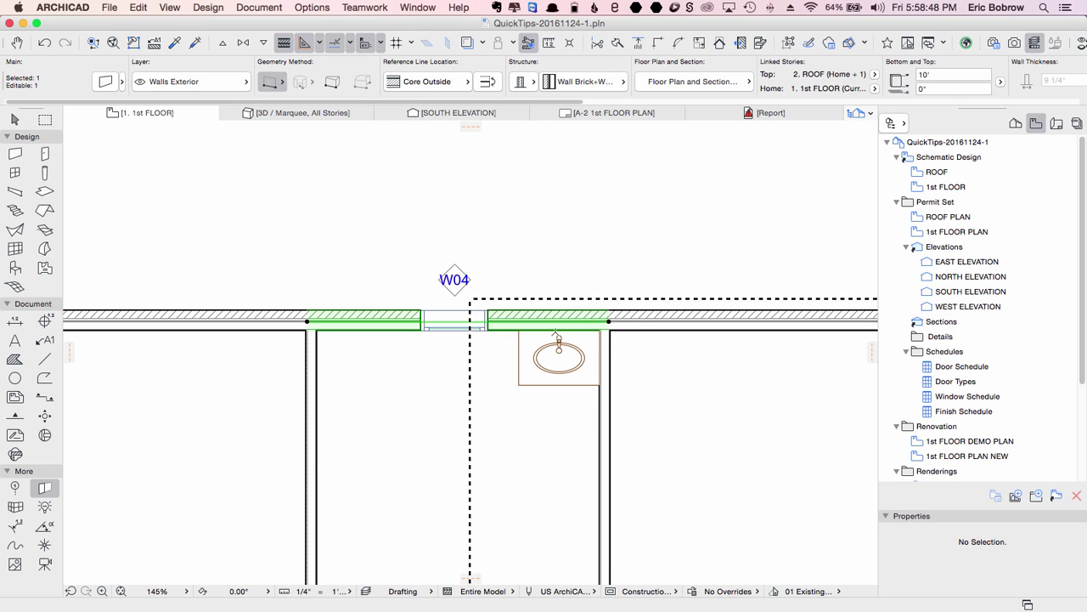
{"action": "key", "text": "Escape"}
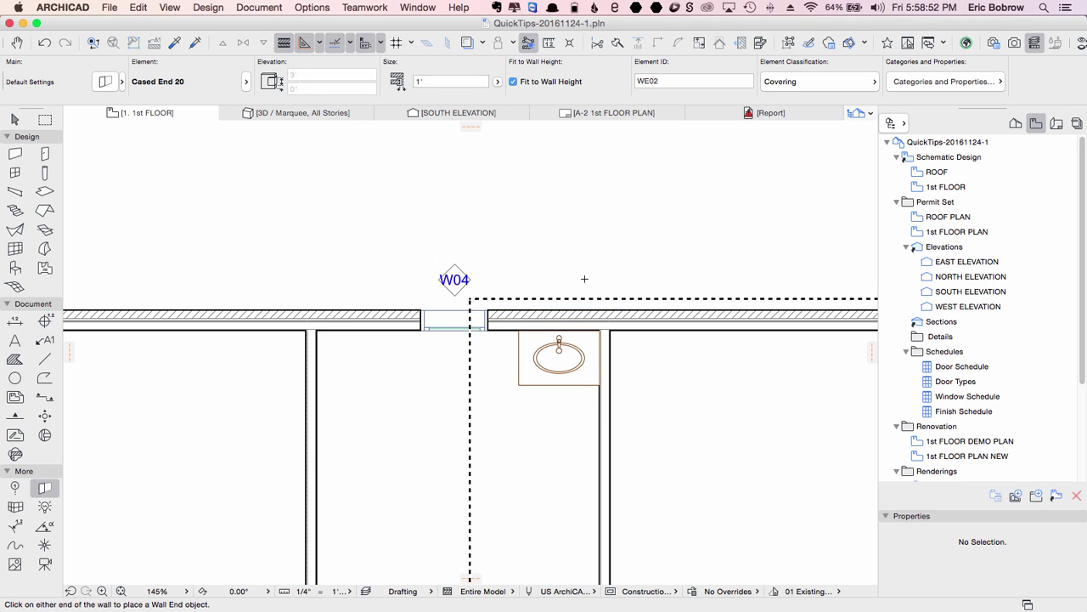
Step: In 3D, override the wall piece's inside face with Tile: 12x12 White Terracotta
{"action": "key", "text": "super+r"}
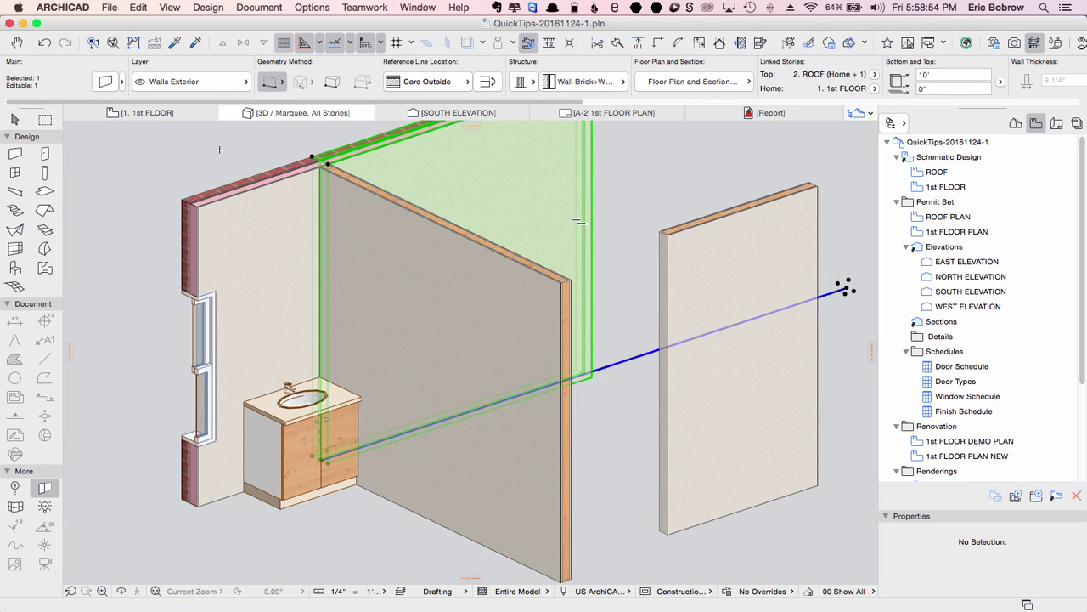
{"action": "left_click", "coordinate": [284, 231]}
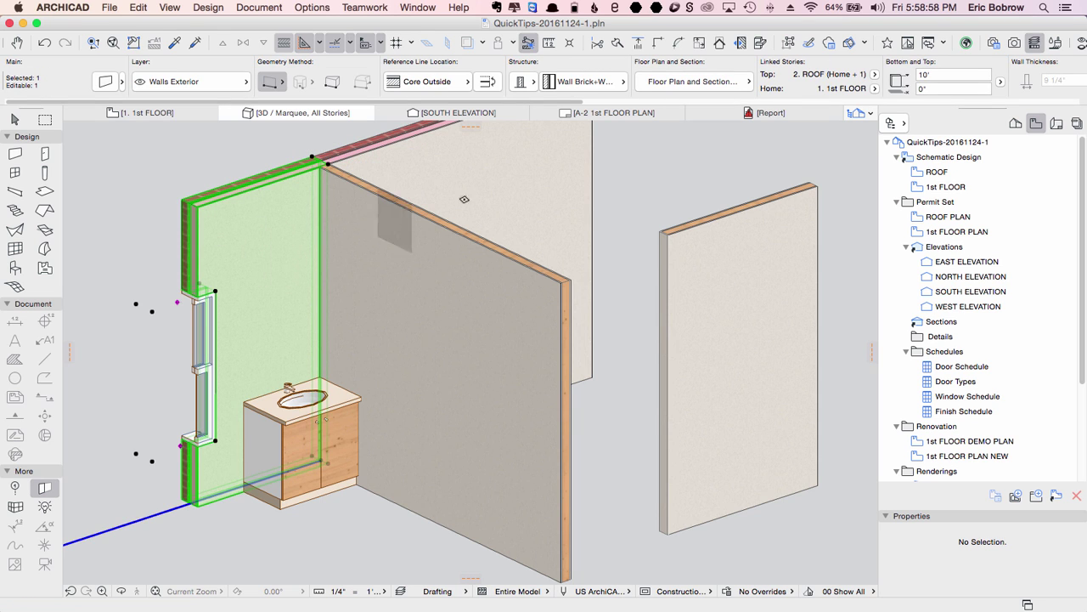
{"action": "scroll", "coordinate": [602, 105], "scroll_direction": "right", "scroll_amount": 2}
{"action": "left_click_drag", "start_coordinate": [602, 106], "coordinate": [888, 109]}
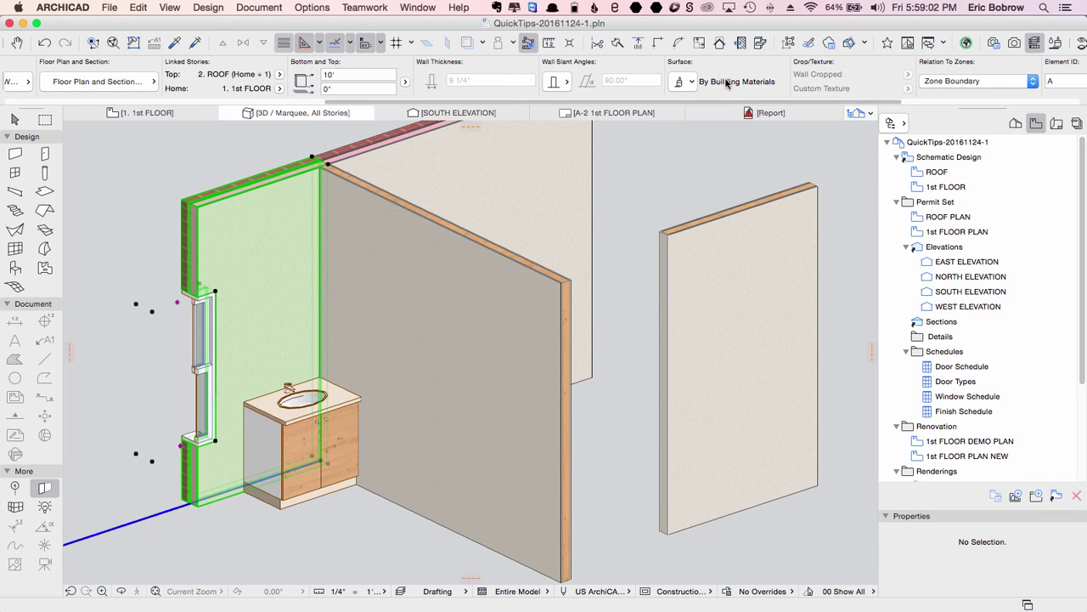
{"action": "left_click", "coordinate": [691, 83]}
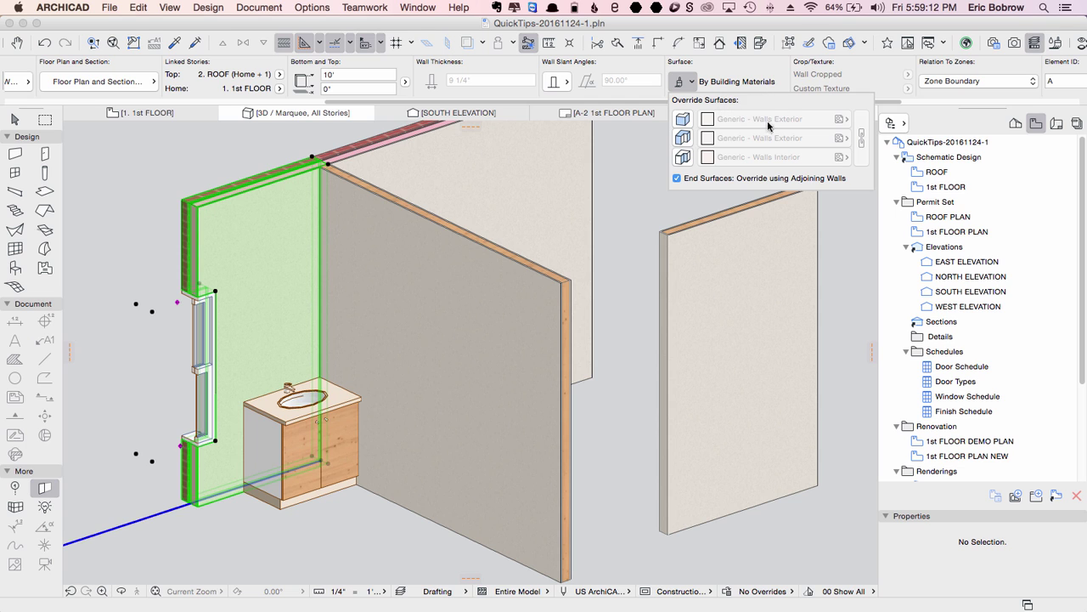
{"action": "left_click", "coordinate": [681, 159]}
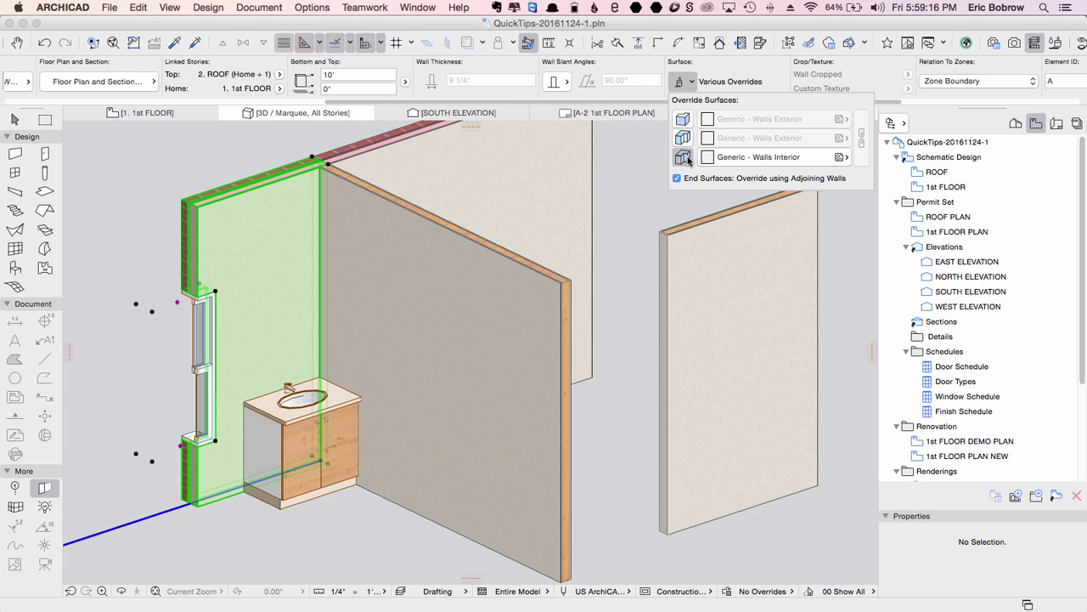
{"action": "left_click", "coordinate": [765, 157]}
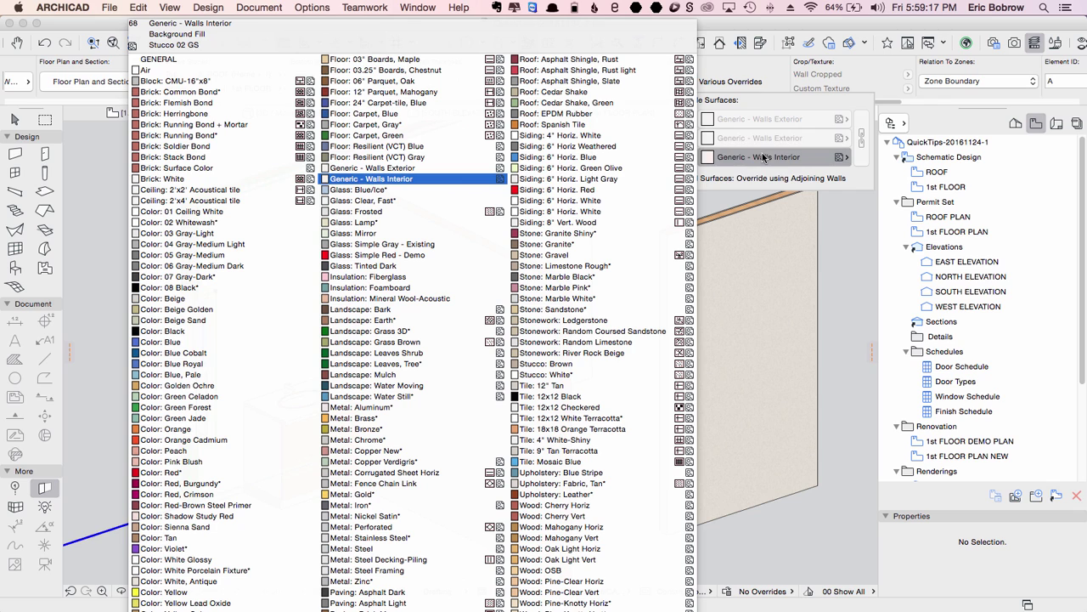
{"action": "left_click", "coordinate": [566, 419]}
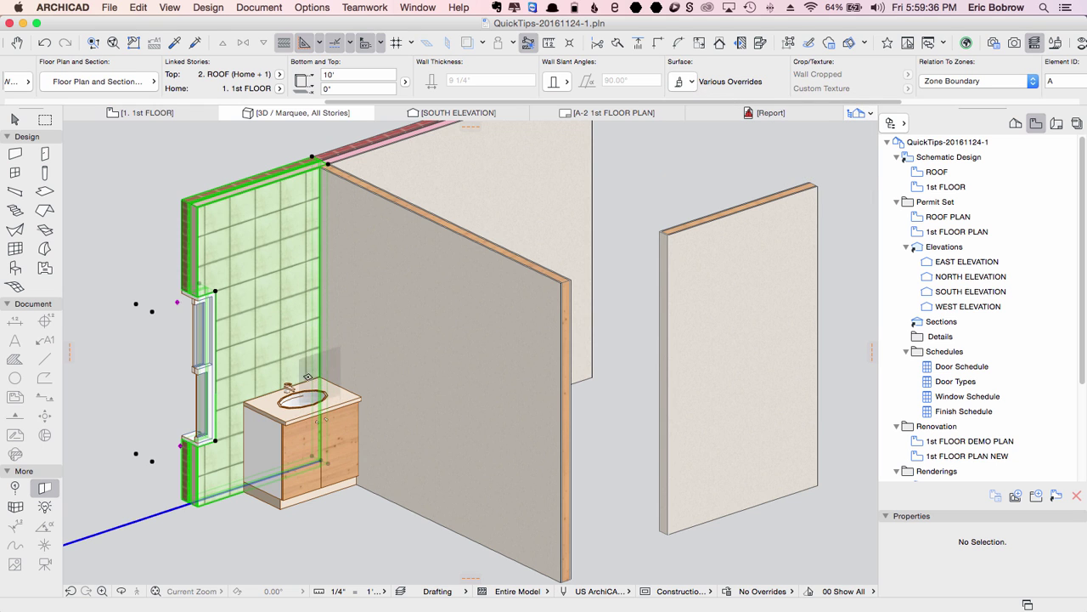
{"action": "scroll", "coordinate": [316, 384], "scroll_direction": "up", "scroll_amount": 5}
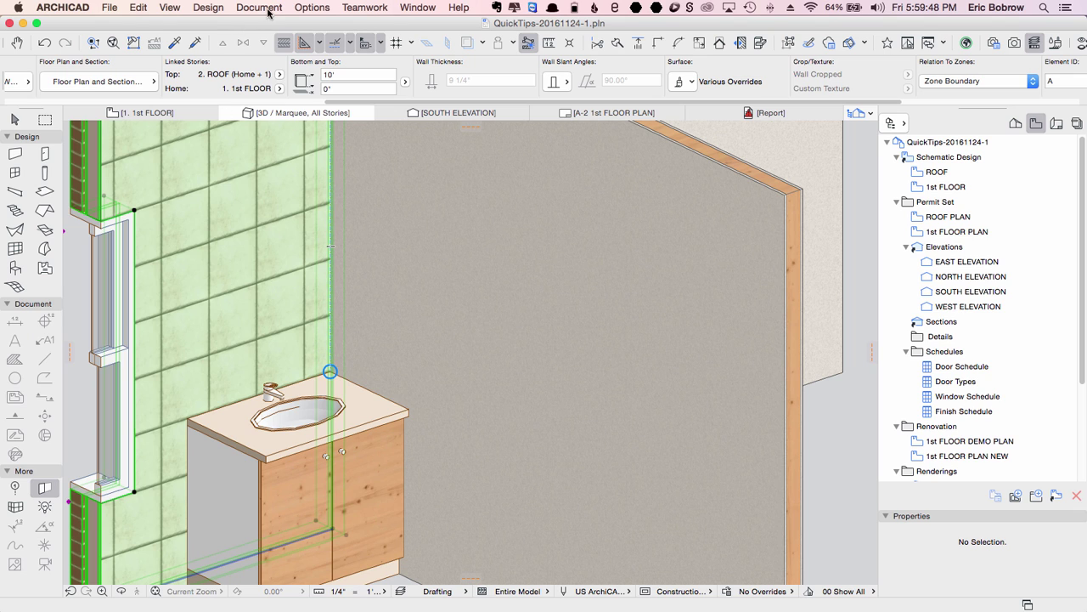
Step: Set the 3D texture origin at the basin countertop corner by the sink
{"action": "left_click", "coordinate": [259, 8]}
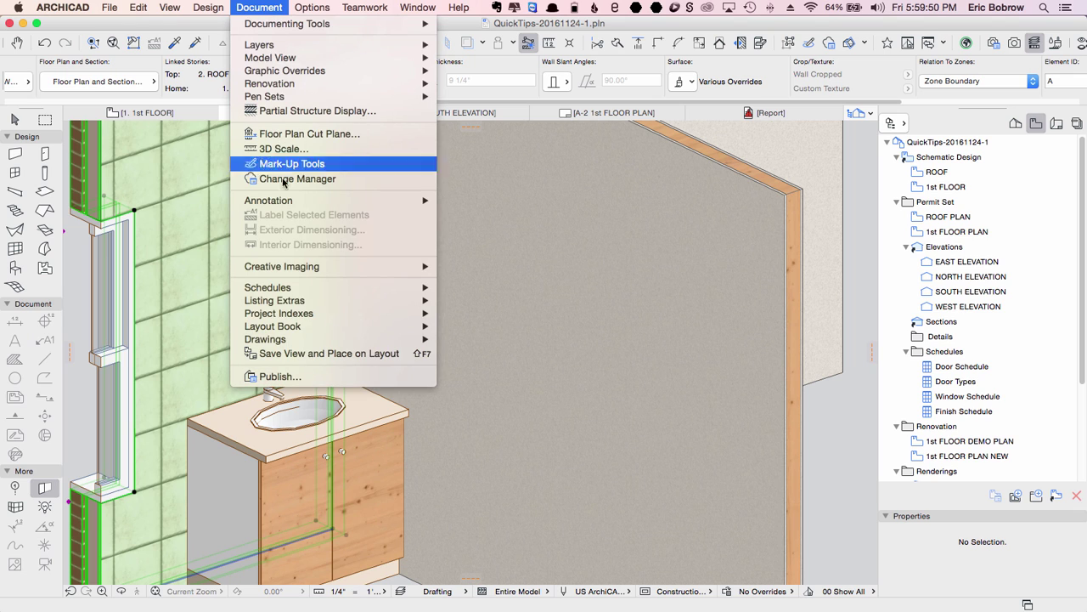
{"action": "mouse_move", "coordinate": [278, 269]}
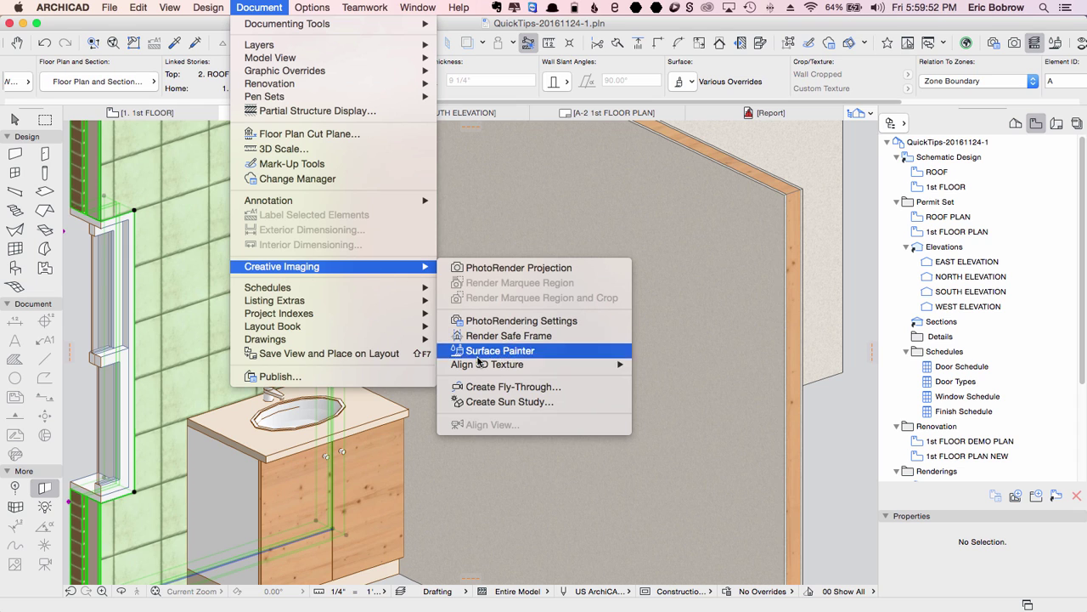
{"action": "mouse_move", "coordinate": [480, 367]}
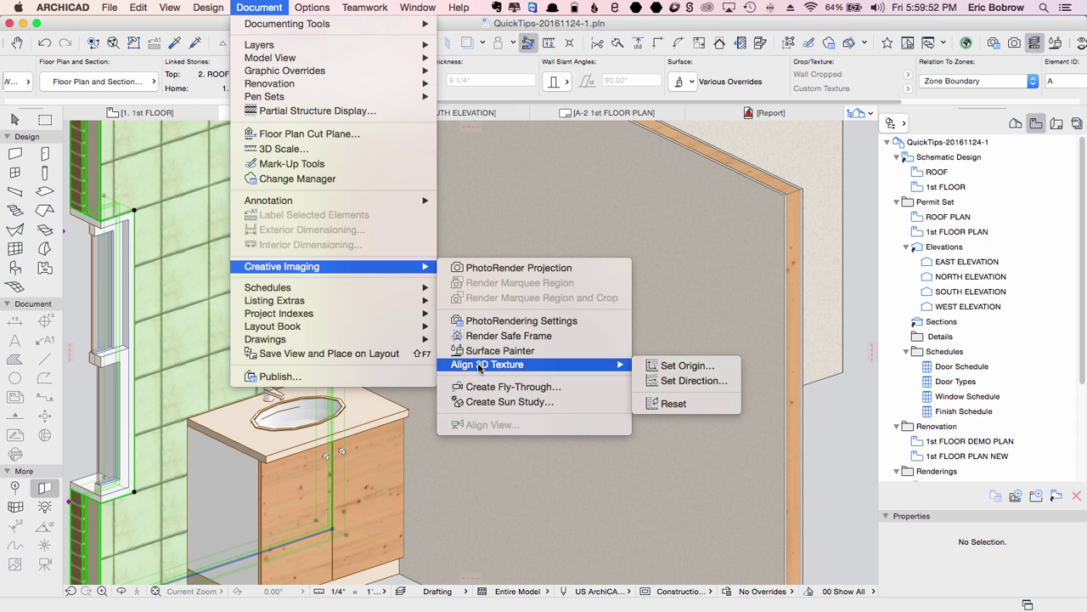
{"action": "left_click", "coordinate": [686, 365]}
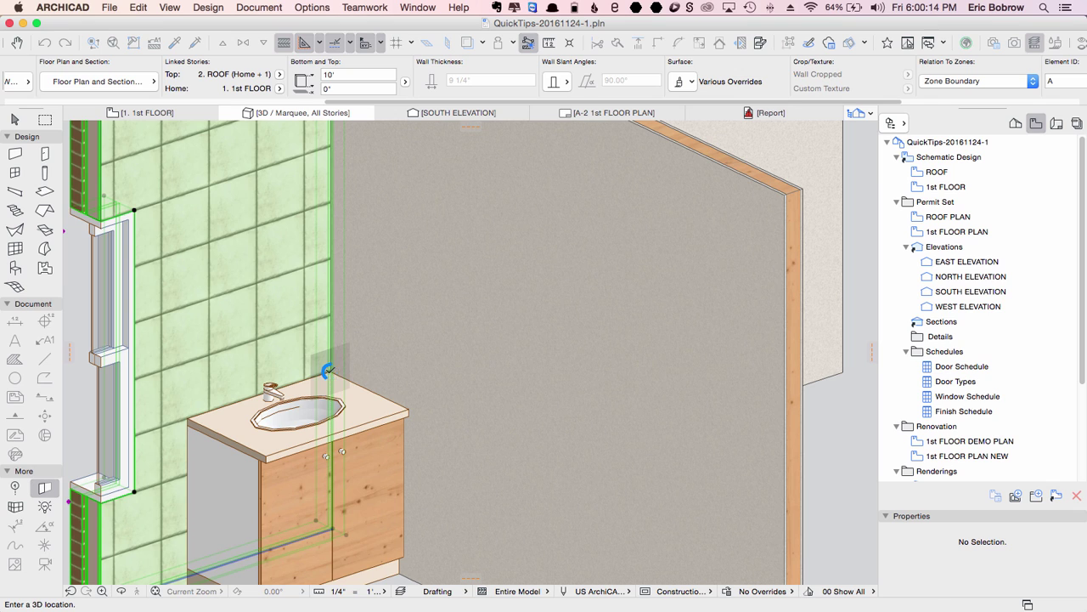
{"action": "left_click", "coordinate": [329, 371]}
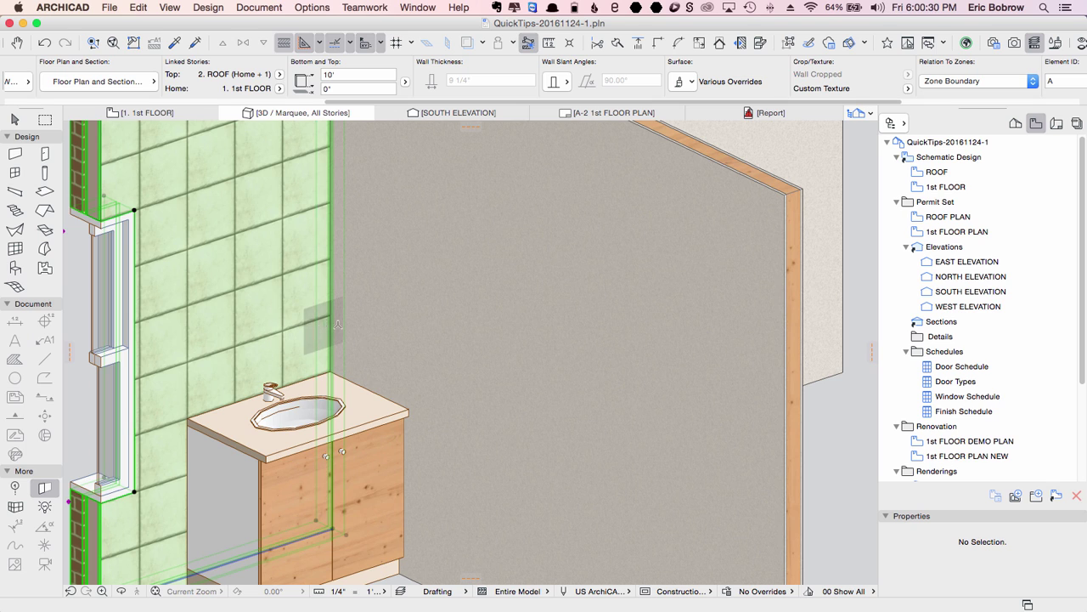
Step: Deselect the tiled wall and return to the 1st FLOOR plan
{"action": "key", "text": "Escape"}
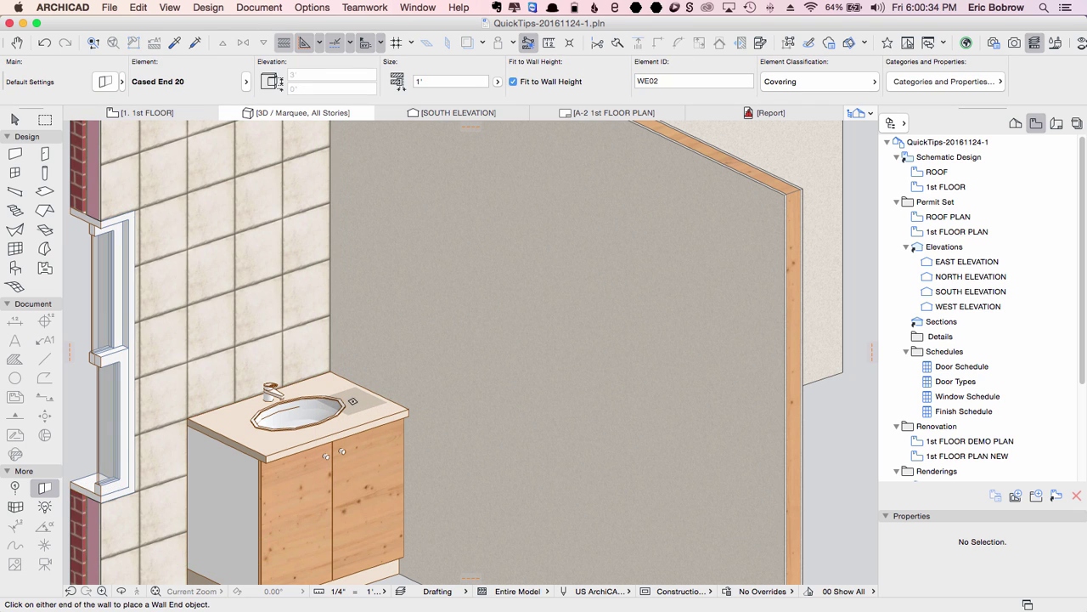
{"action": "key", "text": "F2"}
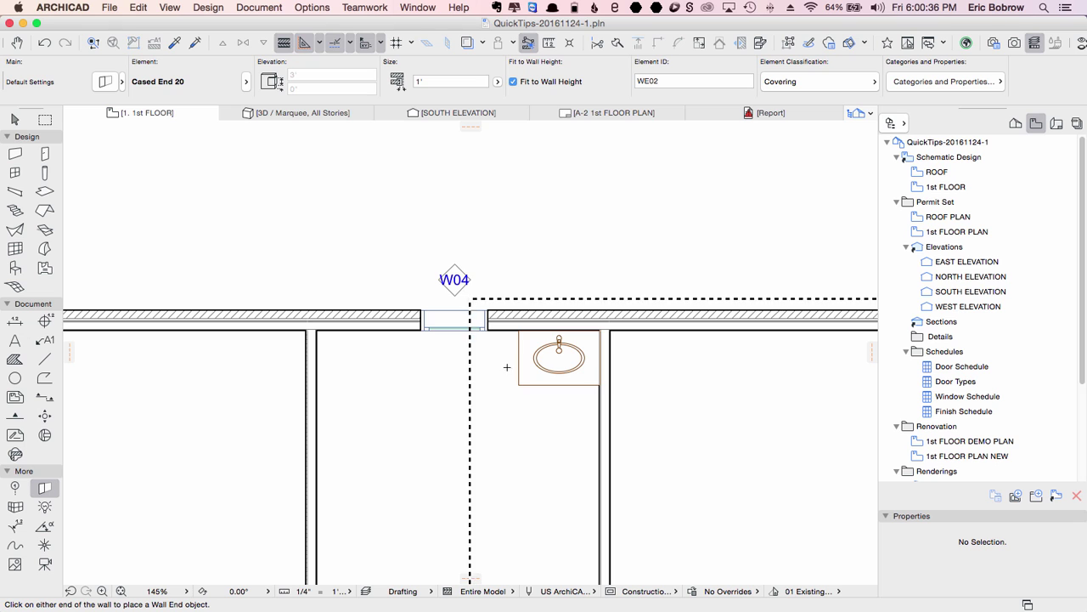
{"action": "scroll", "coordinate": [508, 367], "scroll_direction": "up", "scroll_amount": 5}
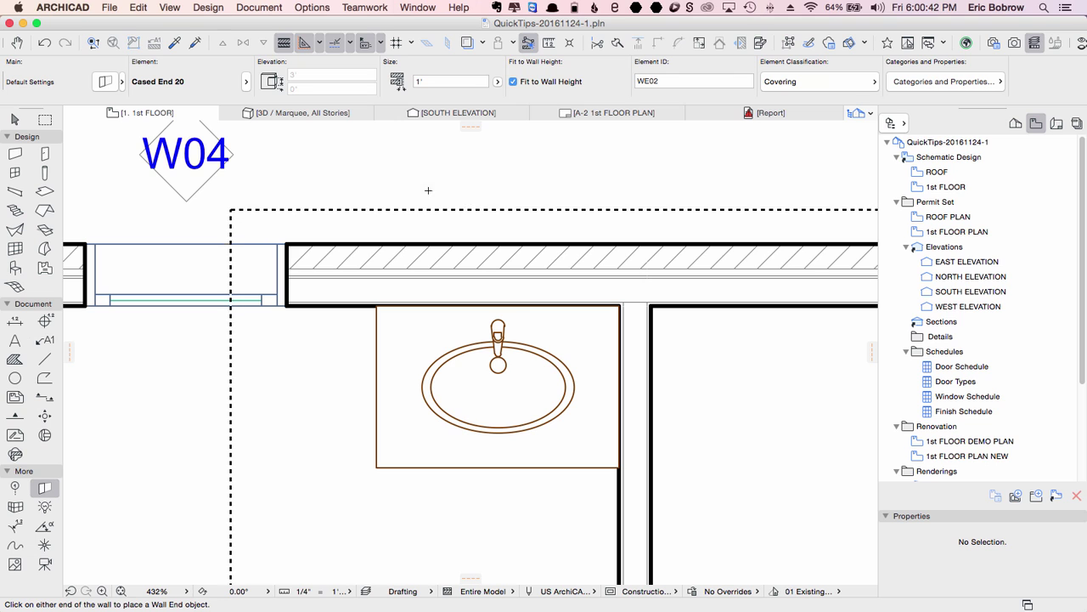
{"action": "scroll", "coordinate": [450, 190], "scroll_direction": "down", "scroll_amount": 3}
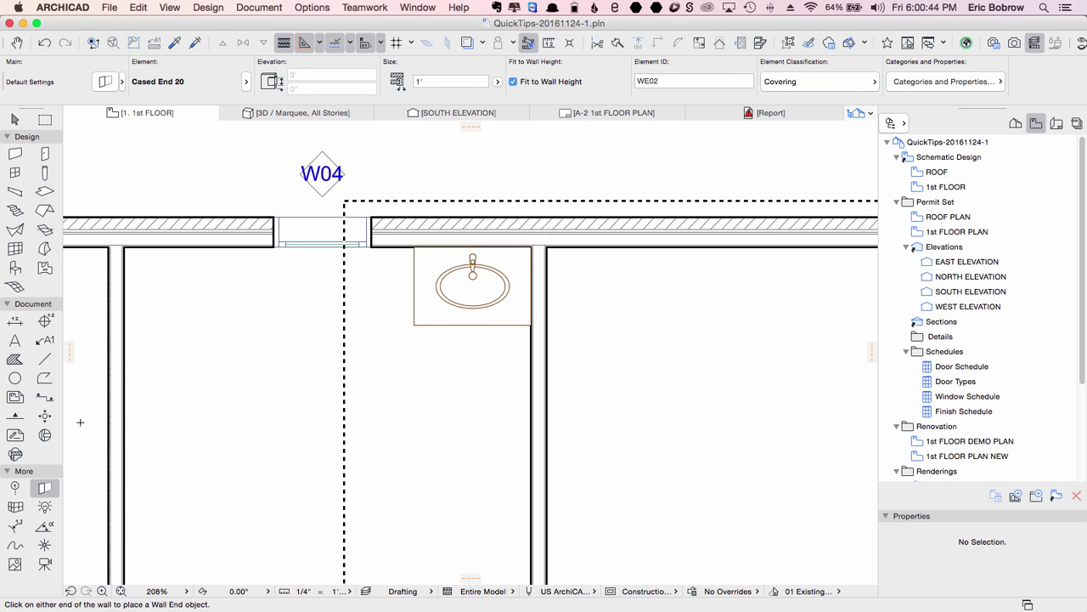
Step: Draw a vertical section line through the basin cabinet, hiding its lower end marker
{"action": "left_click", "coordinate": [44, 397]}
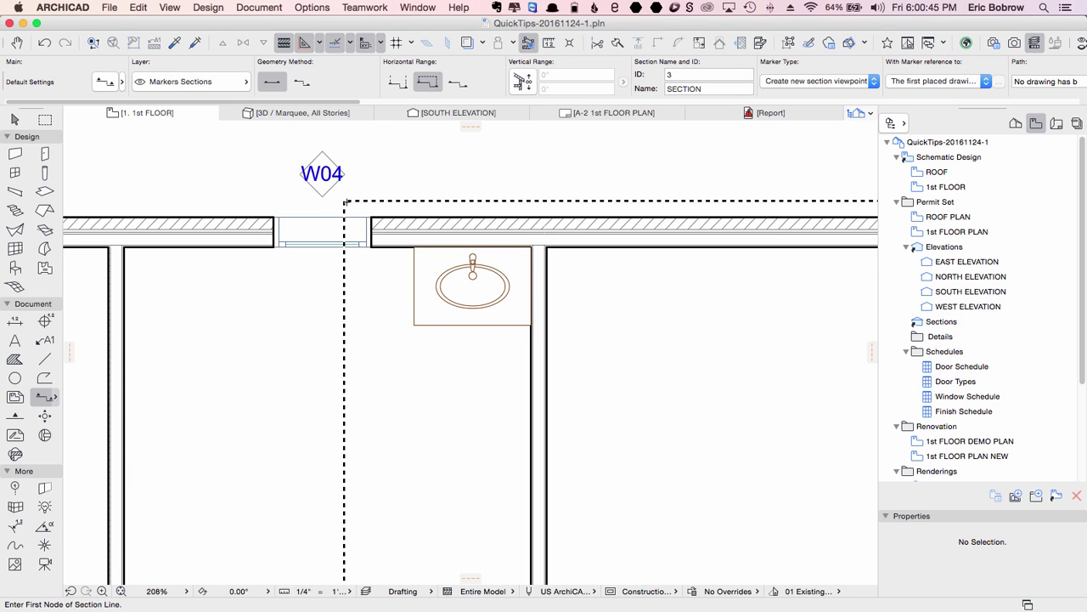
{"action": "left_click", "coordinate": [478, 138]}
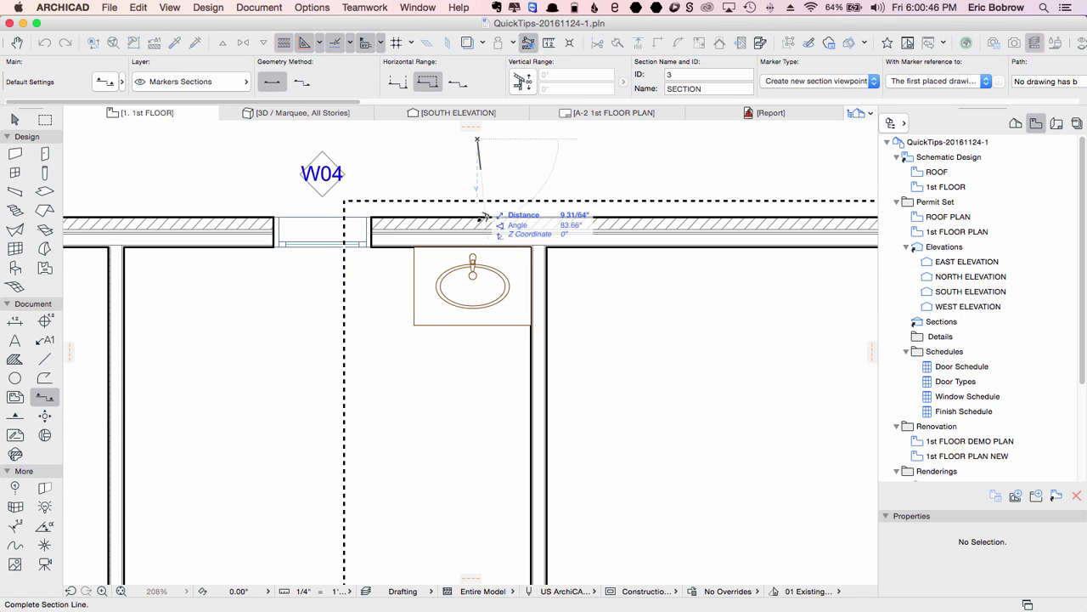
{"action": "left_click", "coordinate": [479, 412]}
{"action": "left_click", "coordinate": [661, 384]}
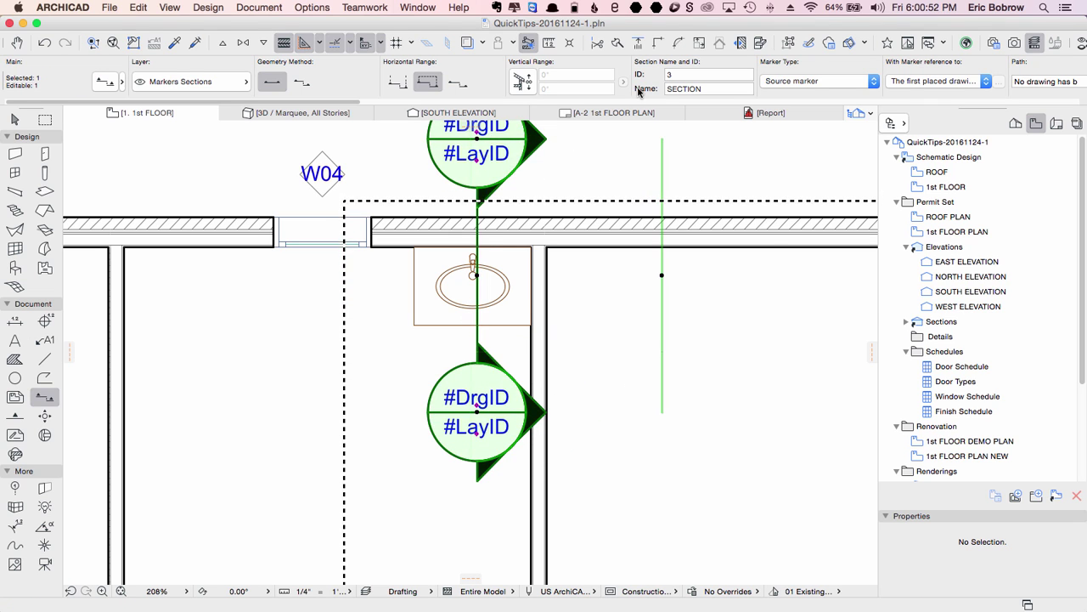
{"action": "left_click_drag", "start_coordinate": [341, 103], "coordinate": [654, 99]}
{"action": "left_click", "coordinate": [422, 83]}
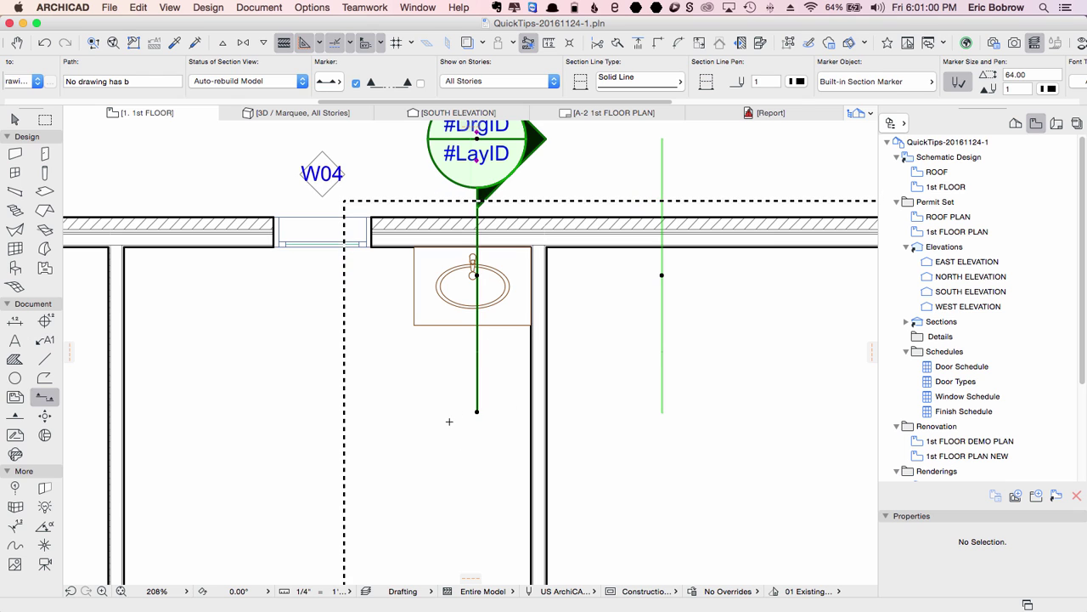
Step: Open the new section line as the 3 SECTION view with current settings
{"action": "right_click", "coordinate": [479, 390]}
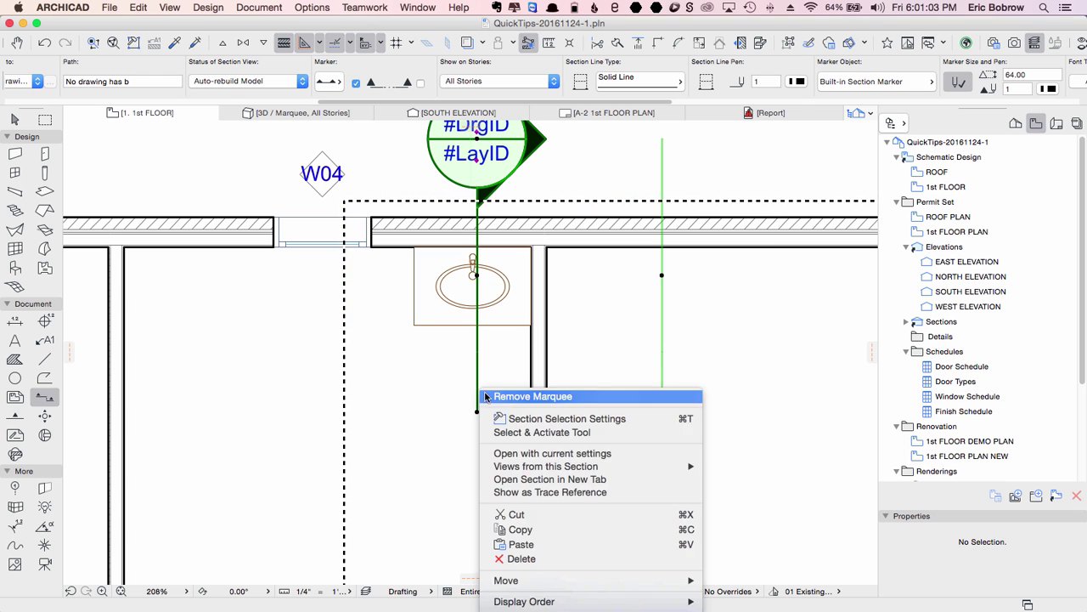
{"action": "left_click", "coordinate": [536, 453]}
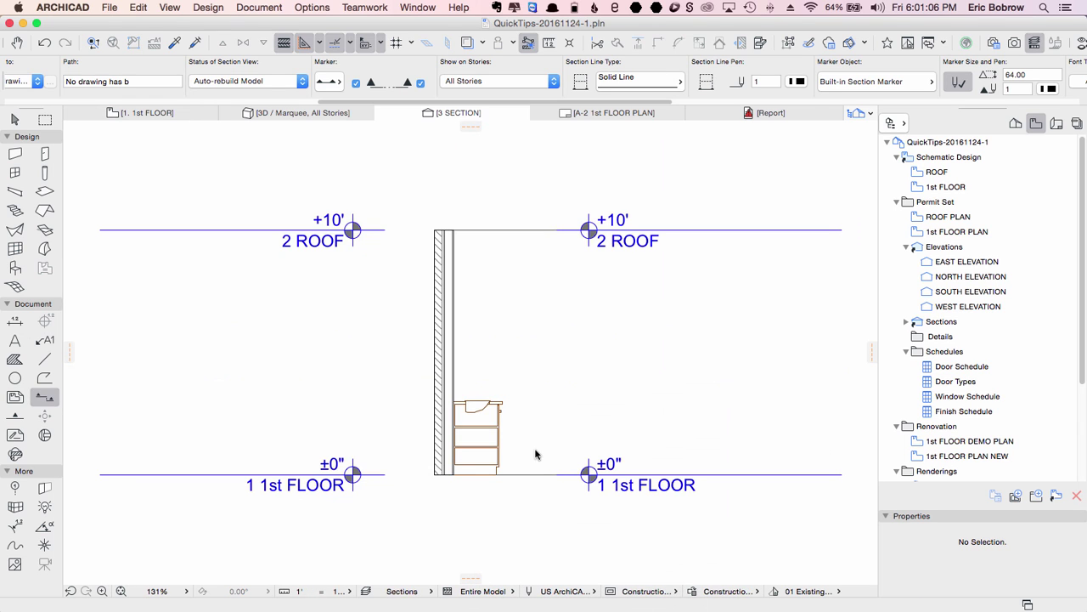
{"action": "scroll", "coordinate": [425, 429], "scroll_direction": "up", "scroll_amount": 3}
{"action": "scroll", "coordinate": [425, 429], "scroll_direction": "up", "scroll_amount": 2}
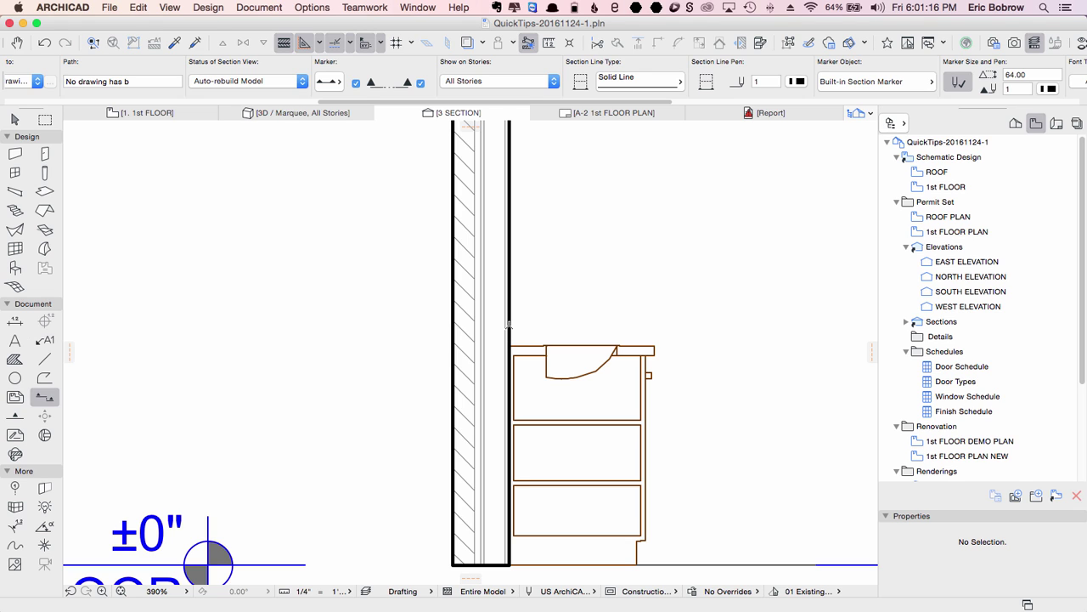
Step: Move the basin cabinet 5/8" so its lower-left corner meets the wall base
{"action": "left_click", "coordinate": [637, 349]}
{"action": "key", "text": "super+d"}
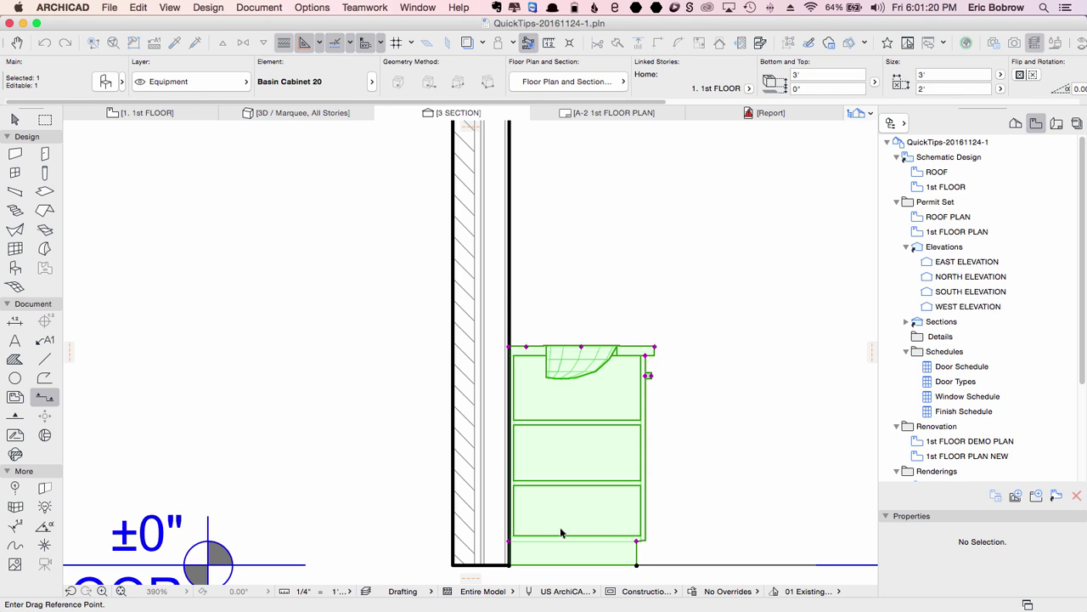
{"action": "left_click", "coordinate": [510, 541]}
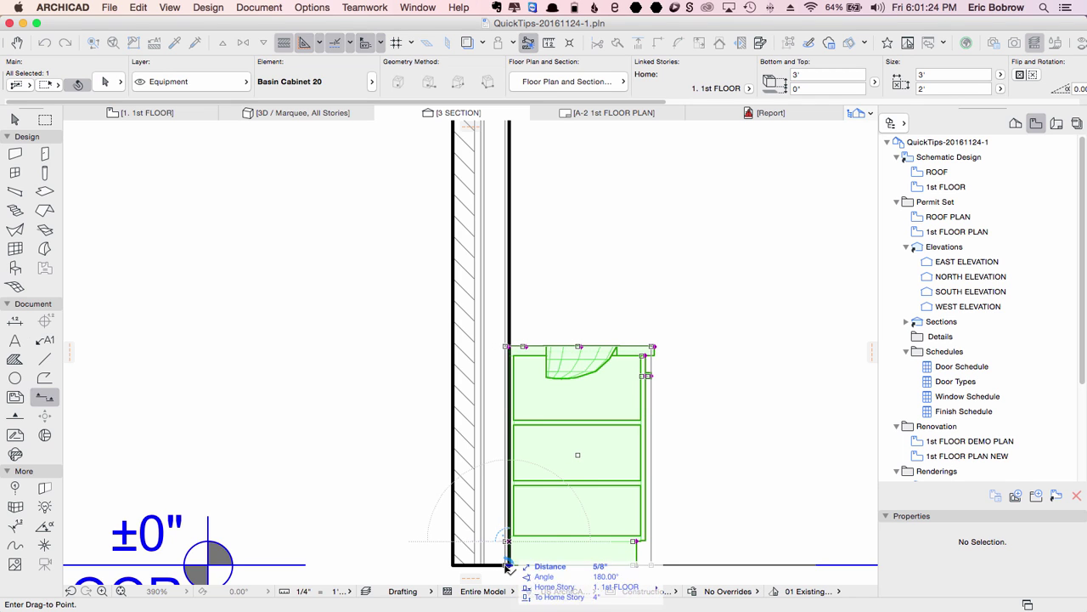
{"action": "left_click", "coordinate": [508, 565]}
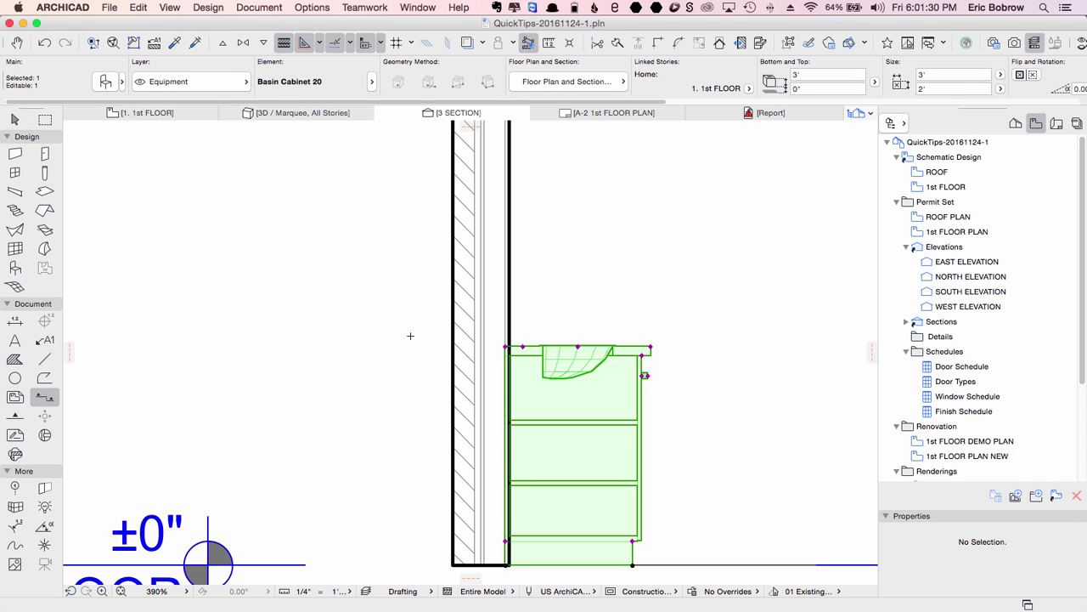
{"action": "key", "text": "Escape"}
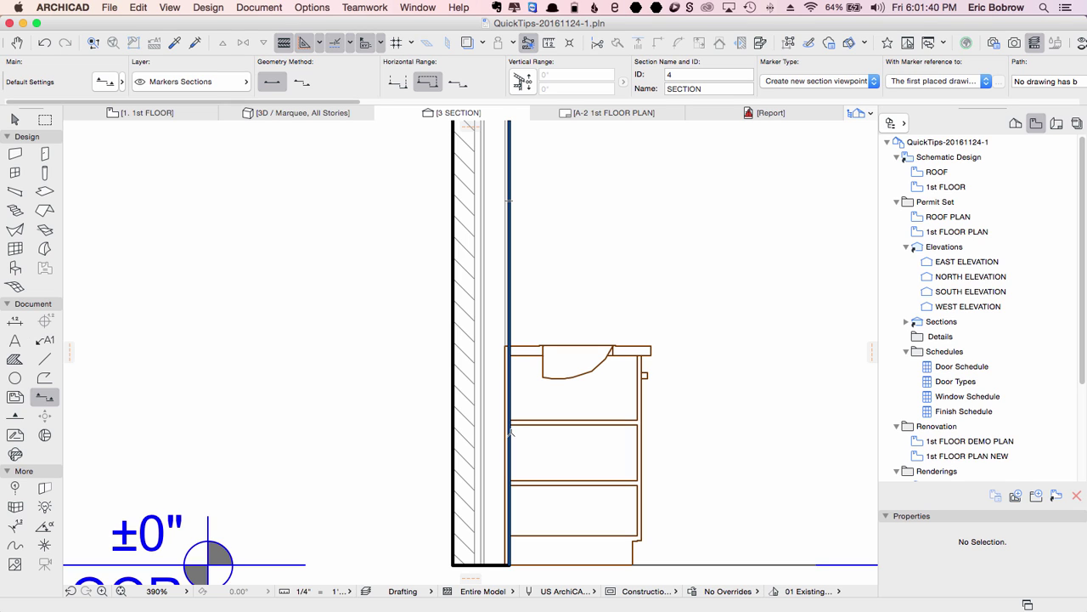
Step: Select the wall behind the cabinet and bring up Solid Element Operations
{"action": "key", "text": "shift"}
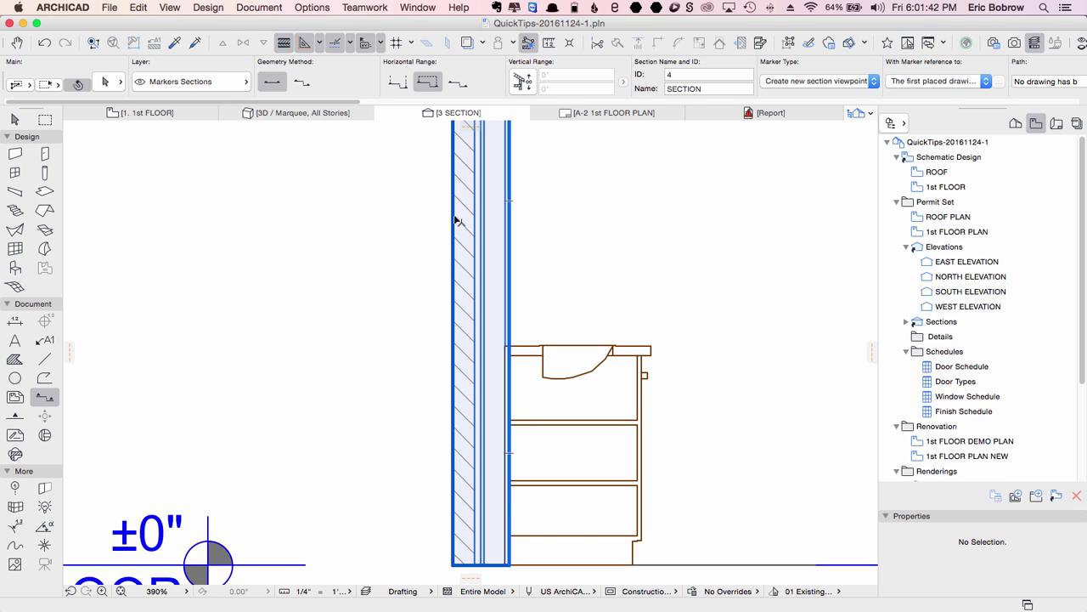
{"action": "left_click", "coordinate": [456, 221]}
{"action": "left_click", "coordinate": [207, 7]}
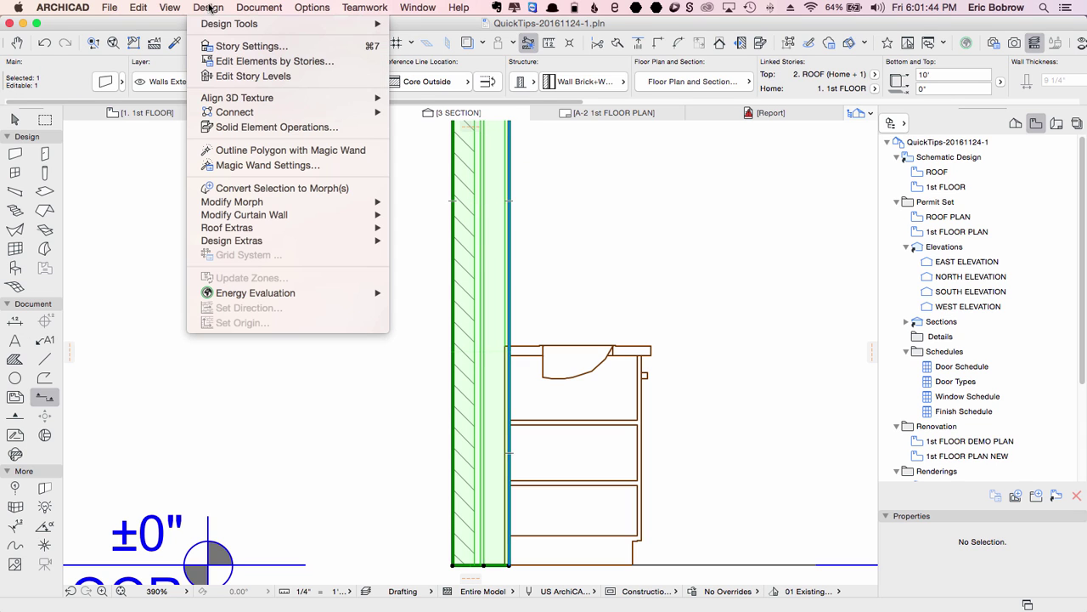
{"action": "left_click", "coordinate": [247, 128]}
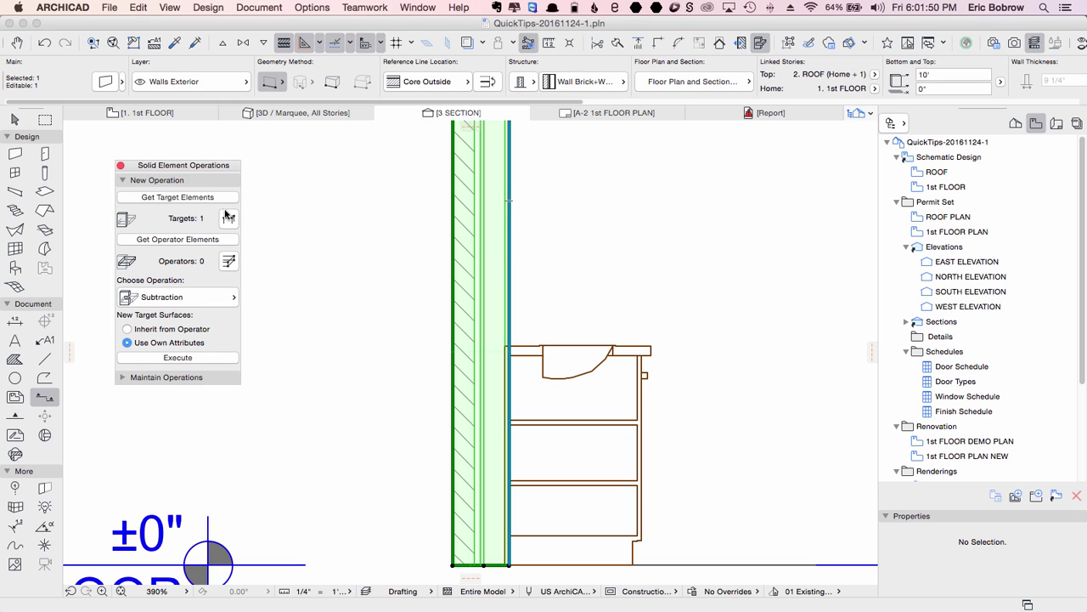
Step: Load the basin cabinet as operator and execute Subtraction on the wall
{"action": "left_click", "coordinate": [380, 224]}
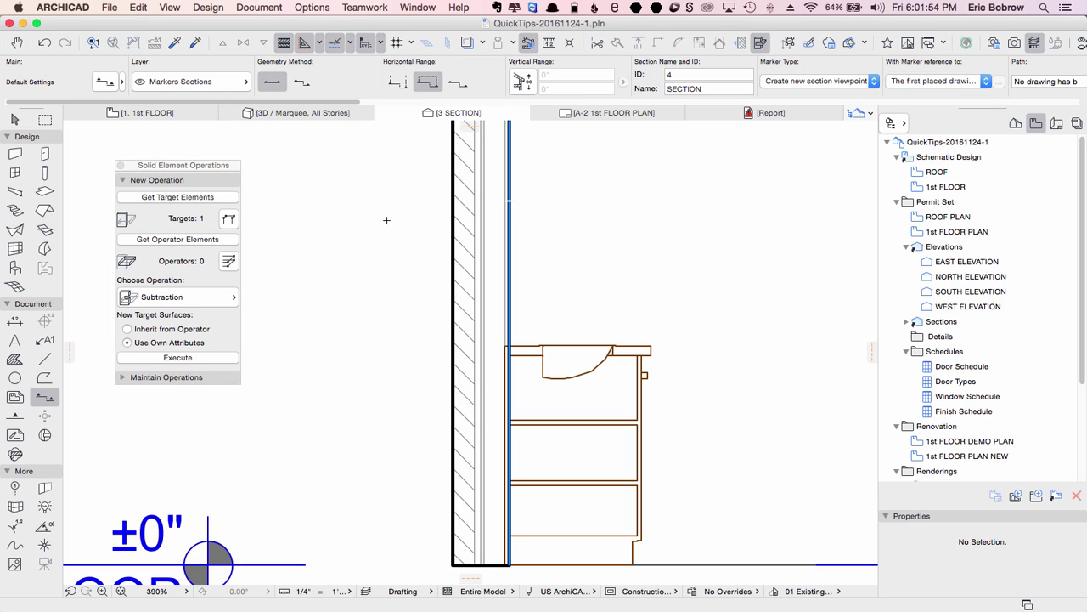
{"action": "left_click", "coordinate": [652, 347], "text": "shift"}
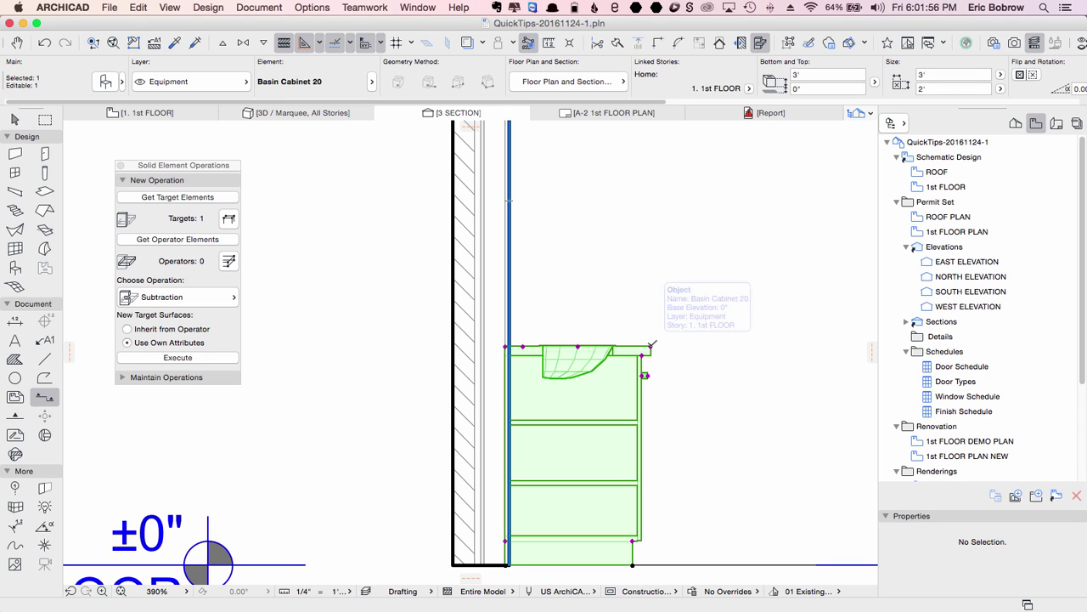
{"action": "left_click", "coordinate": [164, 241]}
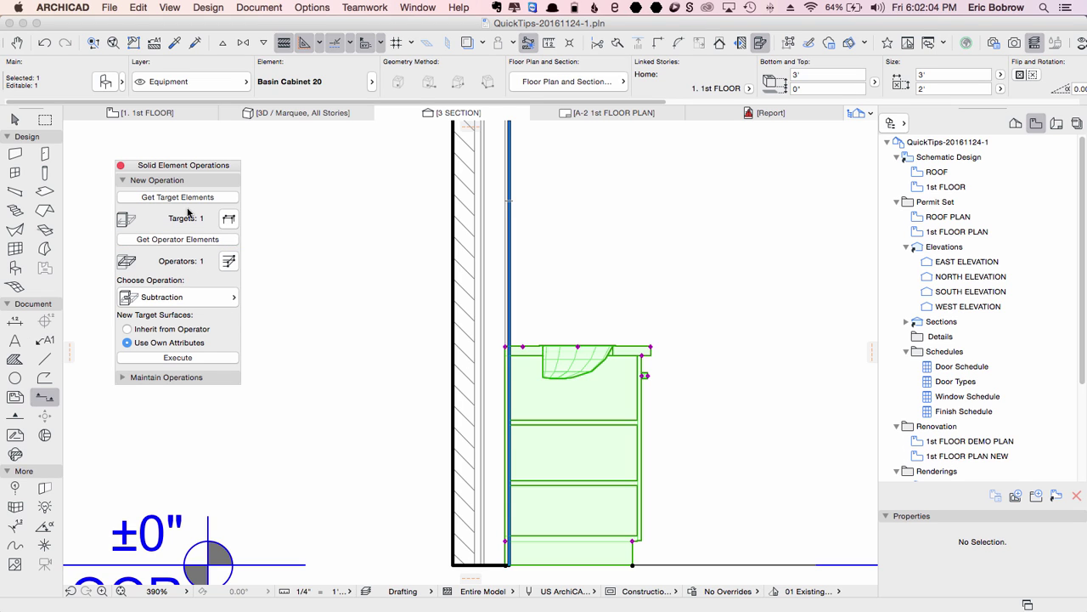
{"action": "left_click", "coordinate": [213, 303]}
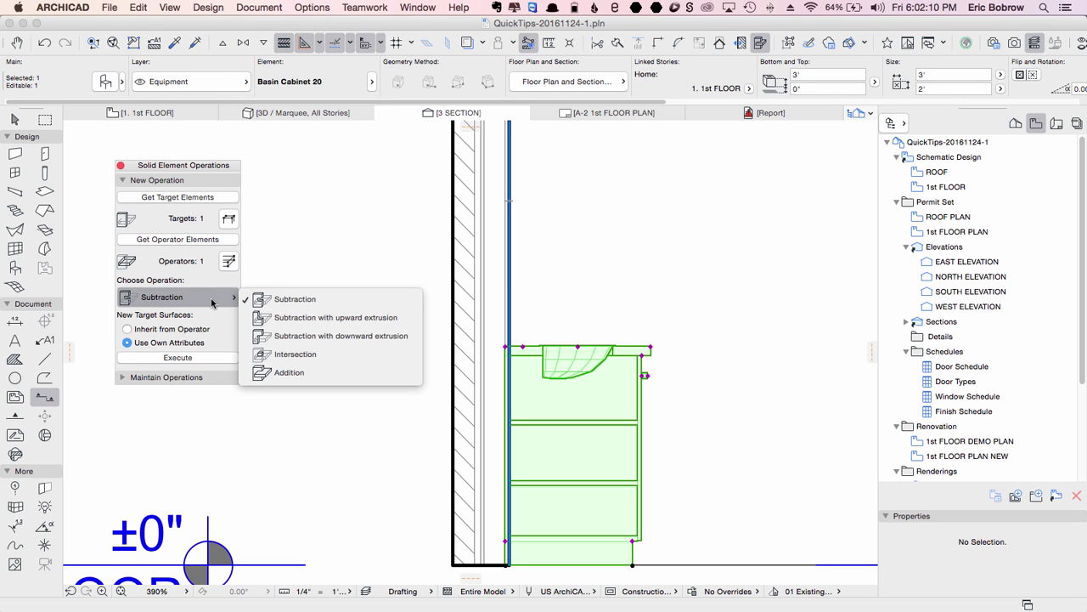
{"action": "left_click", "coordinate": [212, 304]}
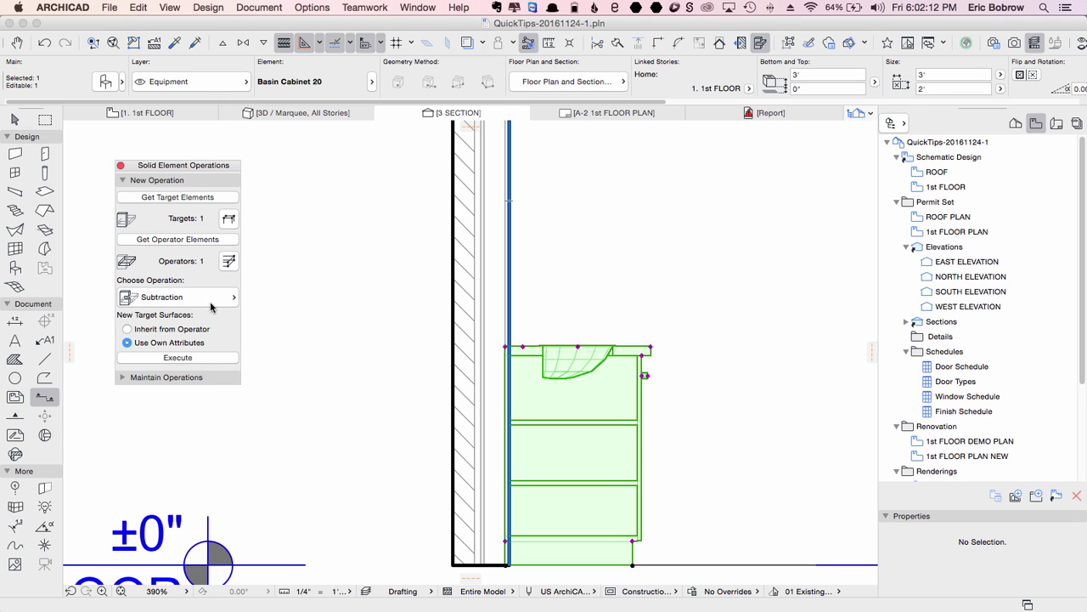
{"action": "left_click", "coordinate": [178, 357]}
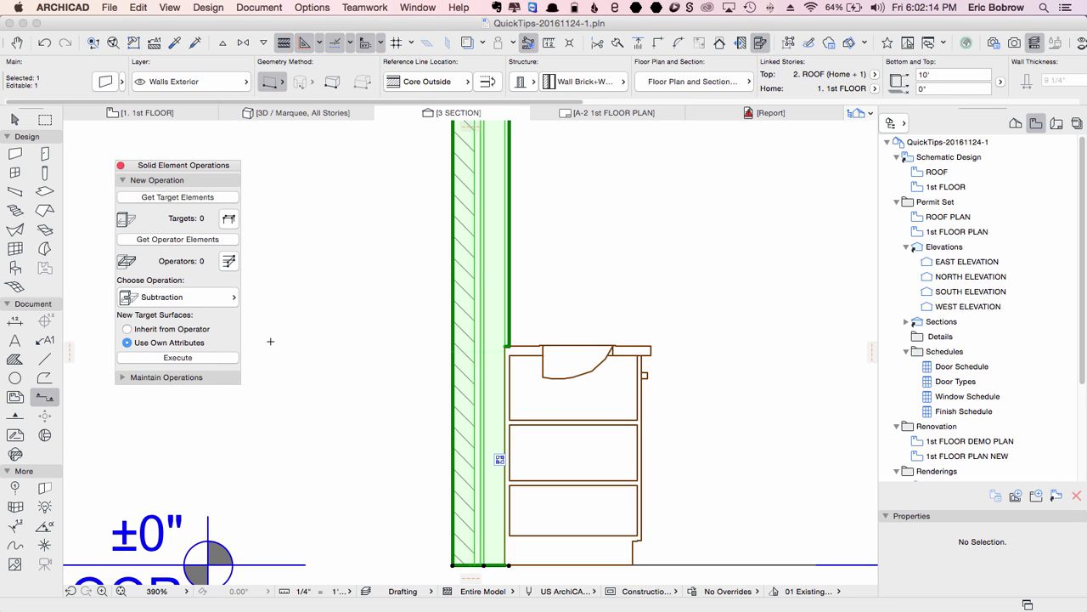
{"action": "key", "text": "Escape"}
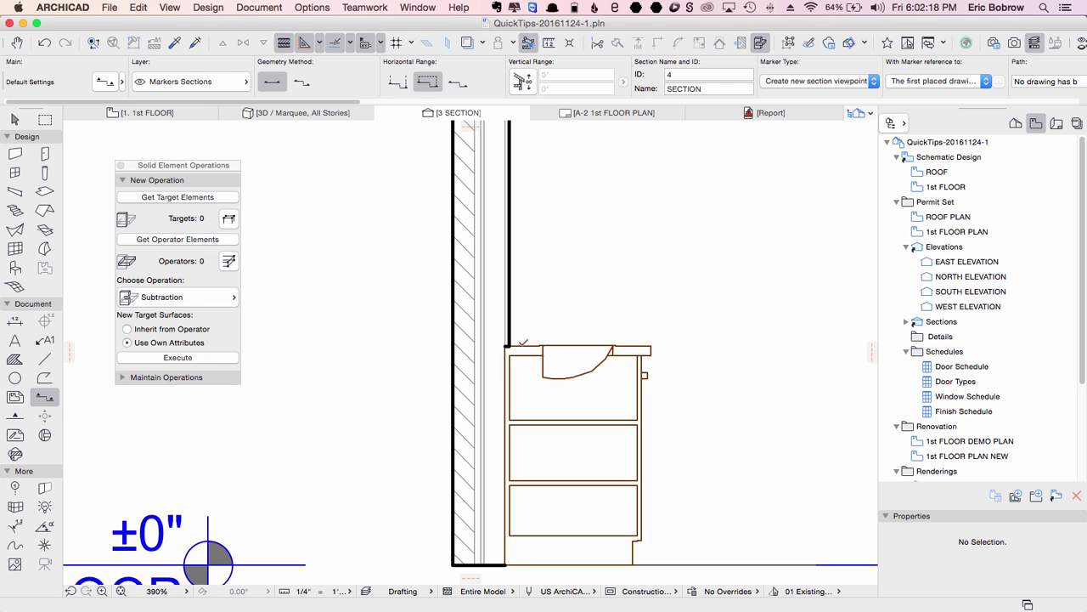
Step: Go from the 1st FLOOR plan to the 3D view and select the Basin Cabinet 20
{"action": "key", "text": "ctrl+Tab"}
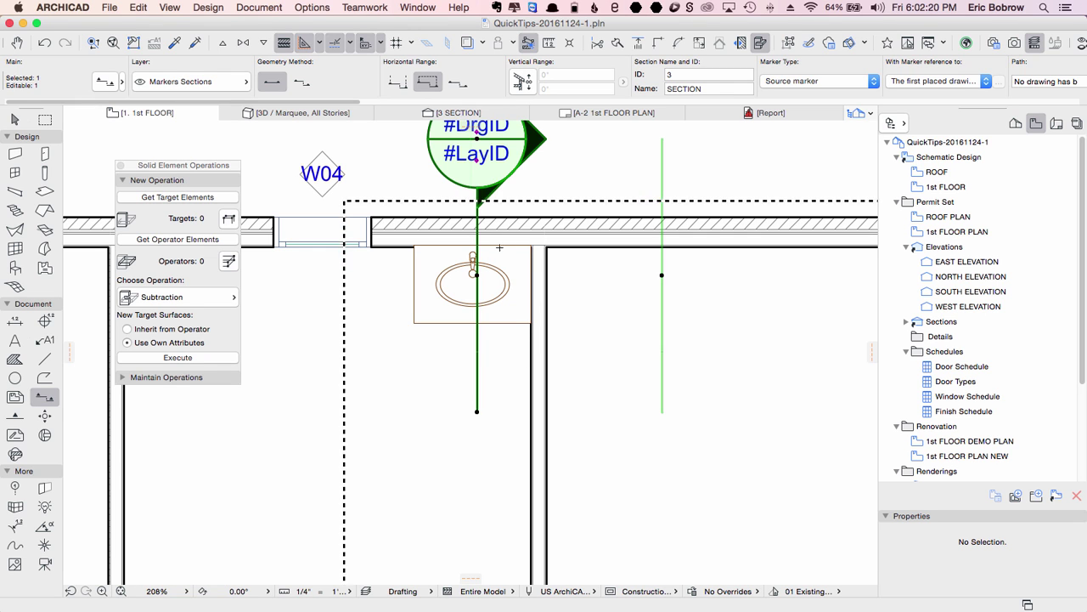
{"action": "scroll", "coordinate": [466, 248], "scroll_direction": "up", "scroll_amount": 4}
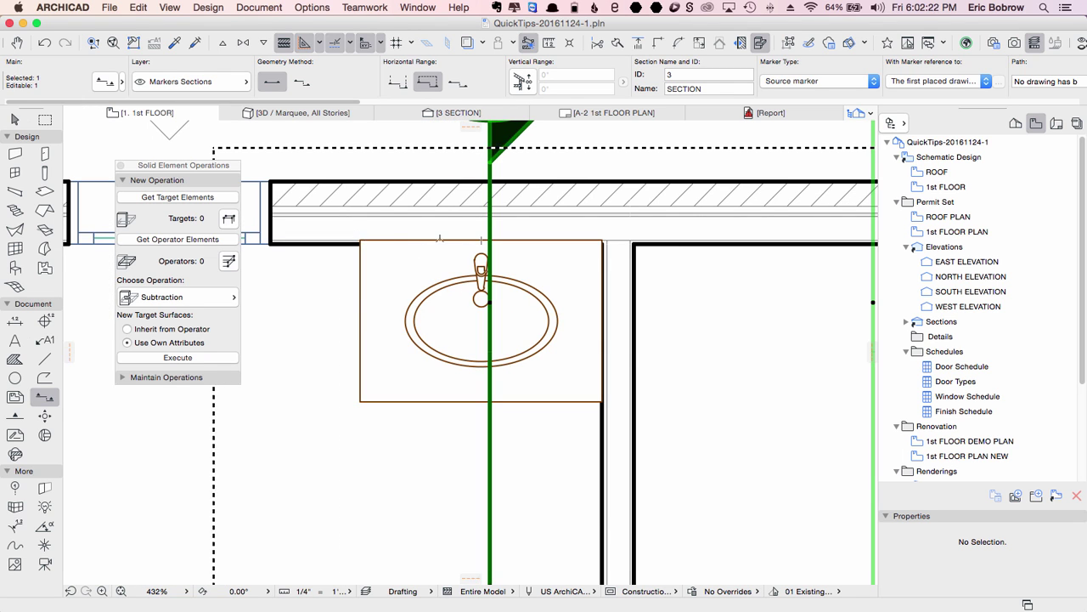
{"action": "scroll", "coordinate": [604, 238], "scroll_direction": "down", "scroll_amount": 3}
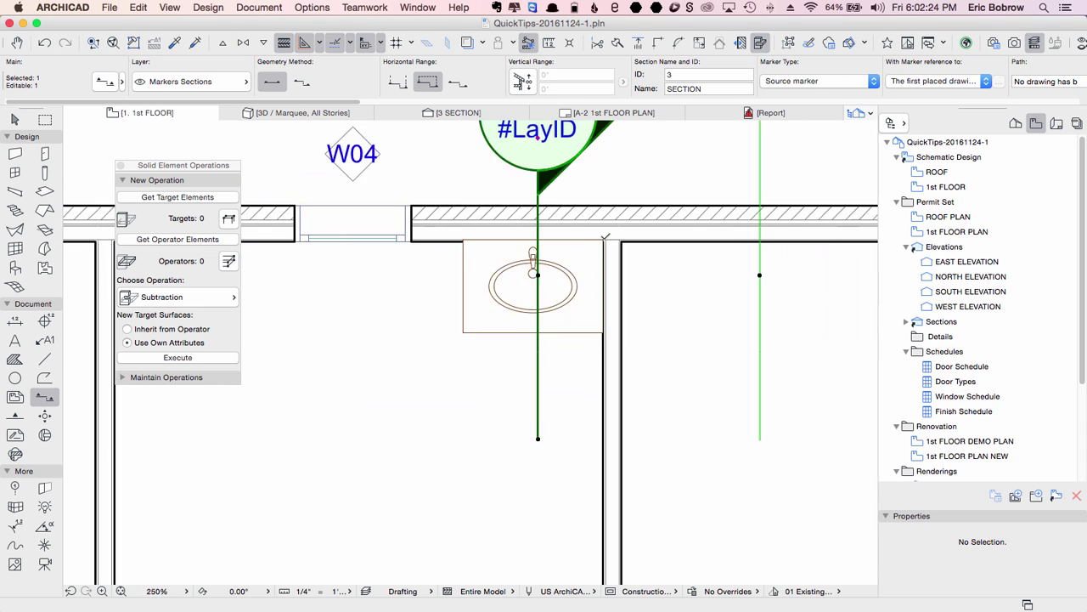
{"action": "scroll", "coordinate": [604, 238], "scroll_direction": "down", "scroll_amount": 1}
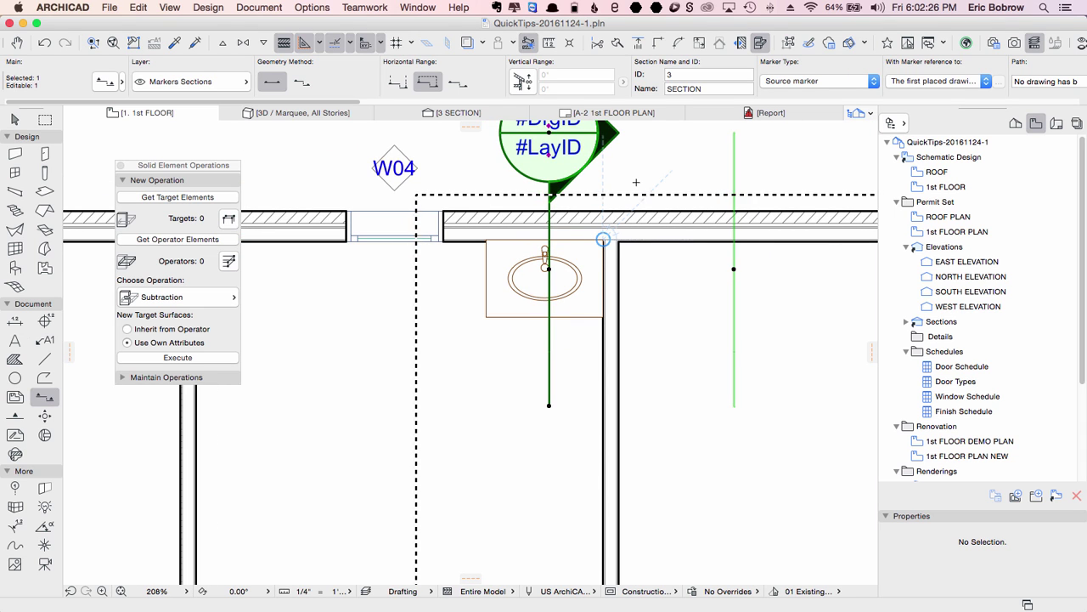
{"action": "key", "text": "F5"}
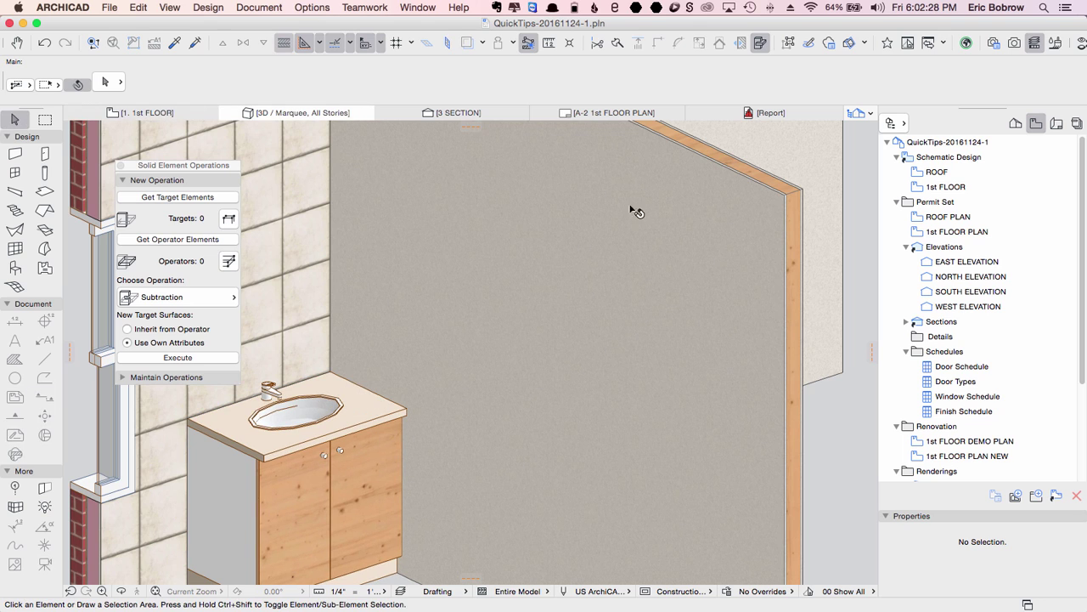
{"action": "left_click", "coordinate": [190, 422]}
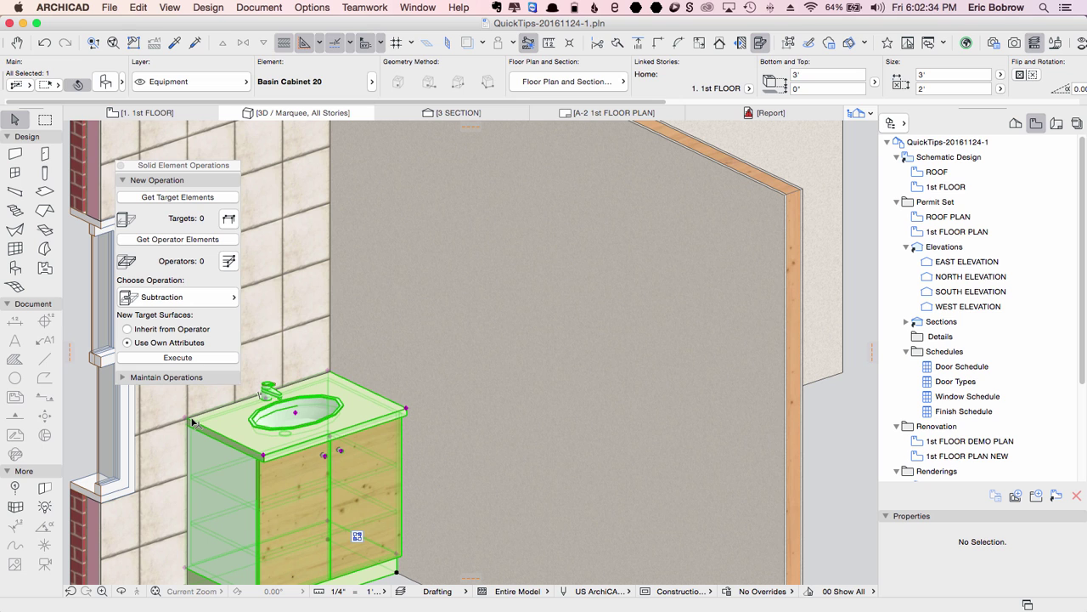
{"action": "key", "text": "Escape"}
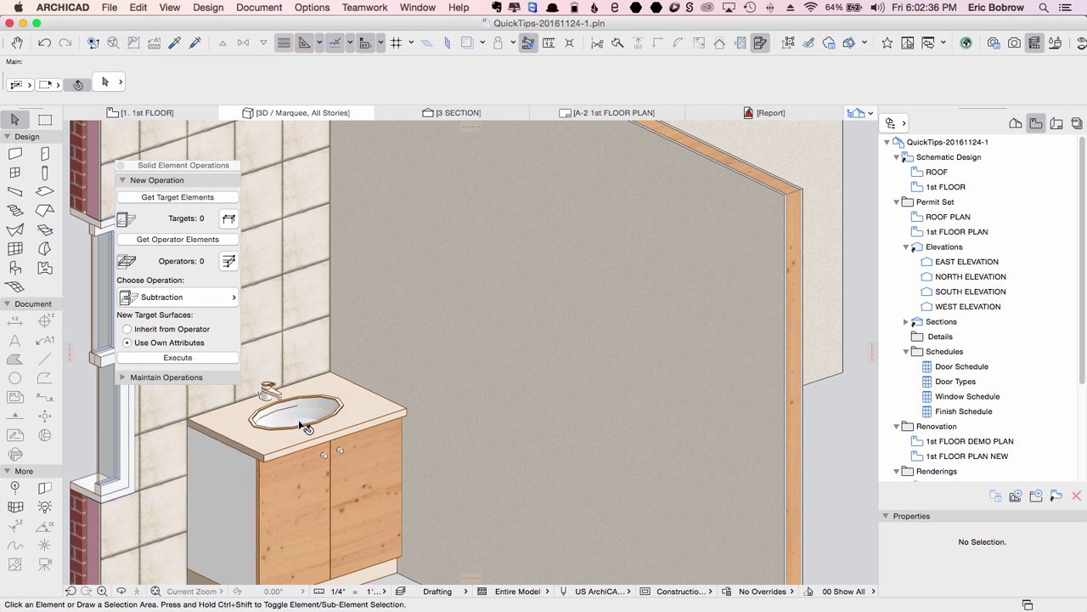
{"action": "left_click", "coordinate": [275, 450]}
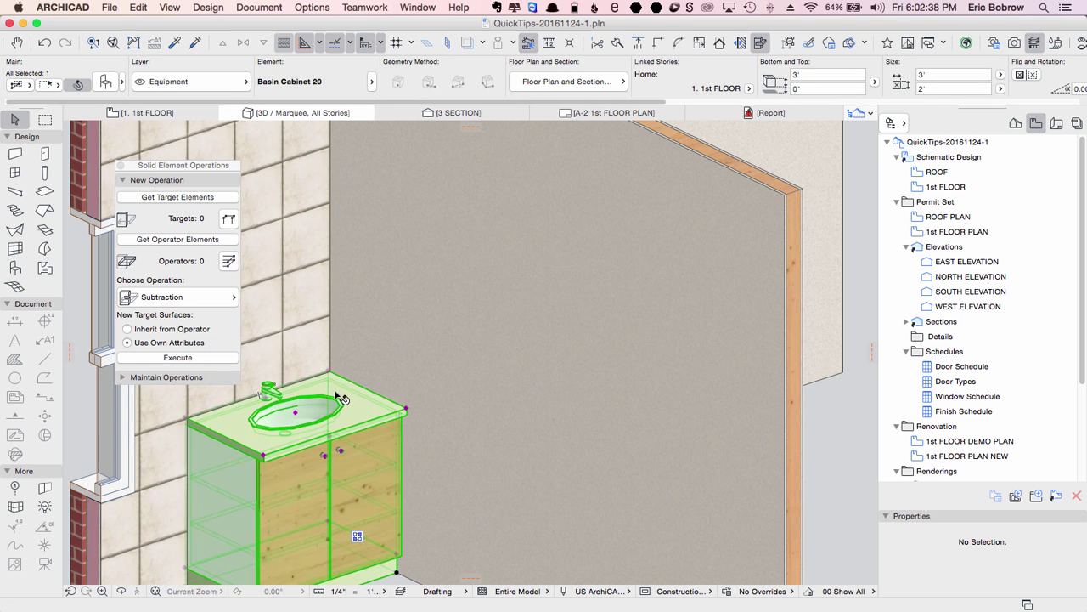
{"action": "scroll", "coordinate": [285, 407], "scroll_direction": "up", "scroll_amount": 3}
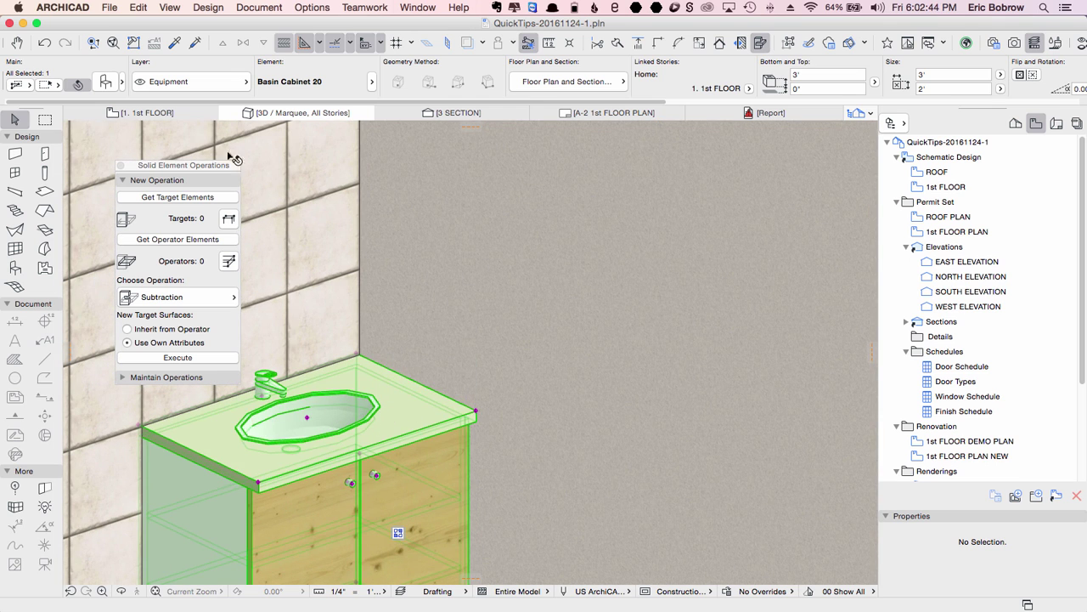
Step: Set Basin Cabinet 20's 3D resolution to 36 in its Representation settings, then deselect it
{"action": "left_click", "coordinate": [105, 82]}
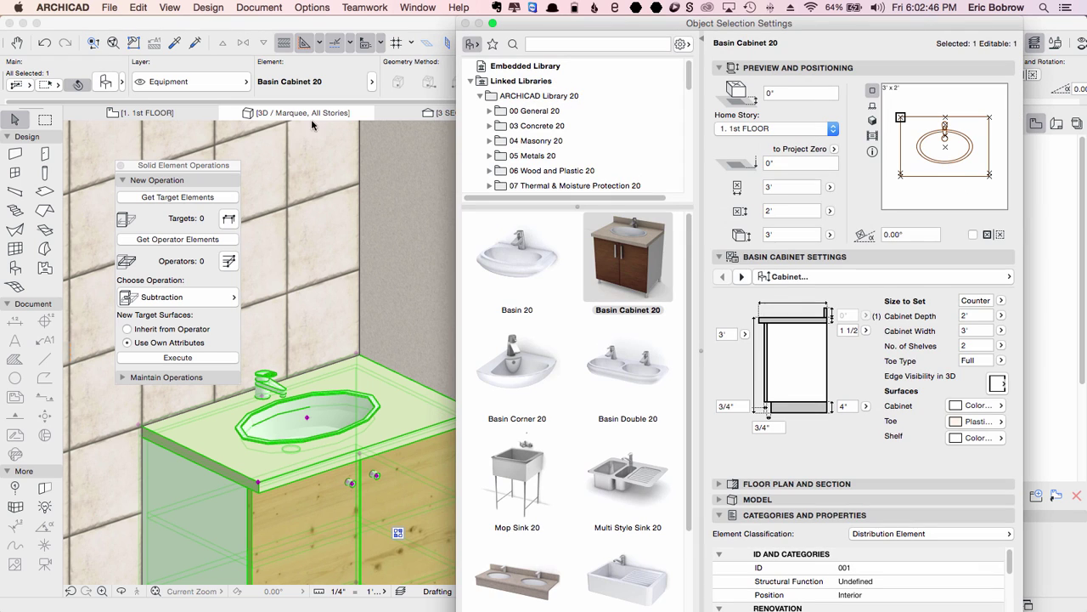
{"action": "left_click", "coordinate": [840, 277]}
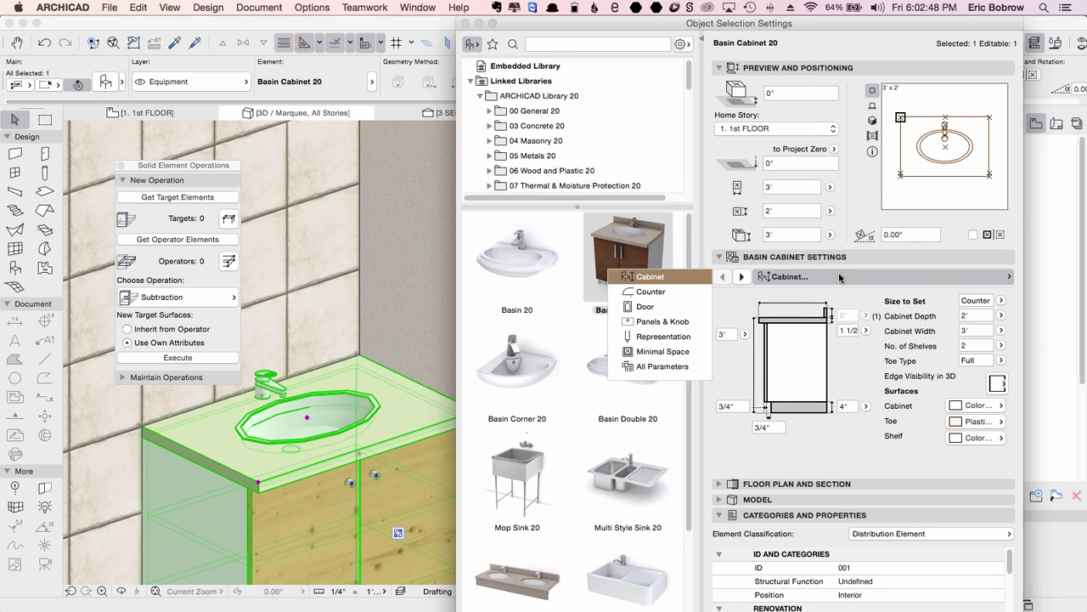
{"action": "left_click", "coordinate": [653, 338]}
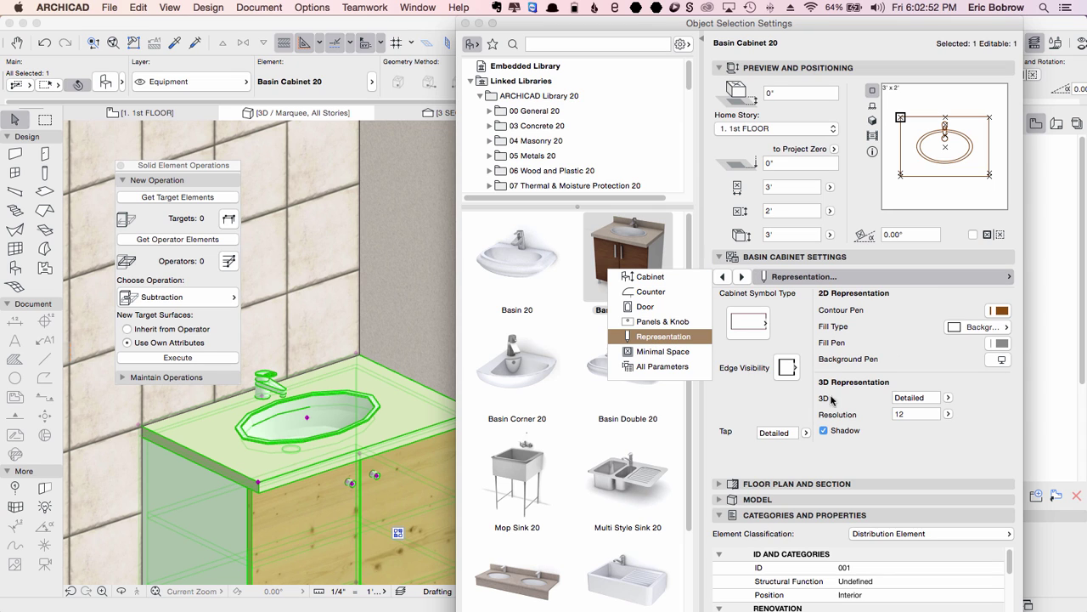
{"action": "left_click", "coordinate": [900, 414]}
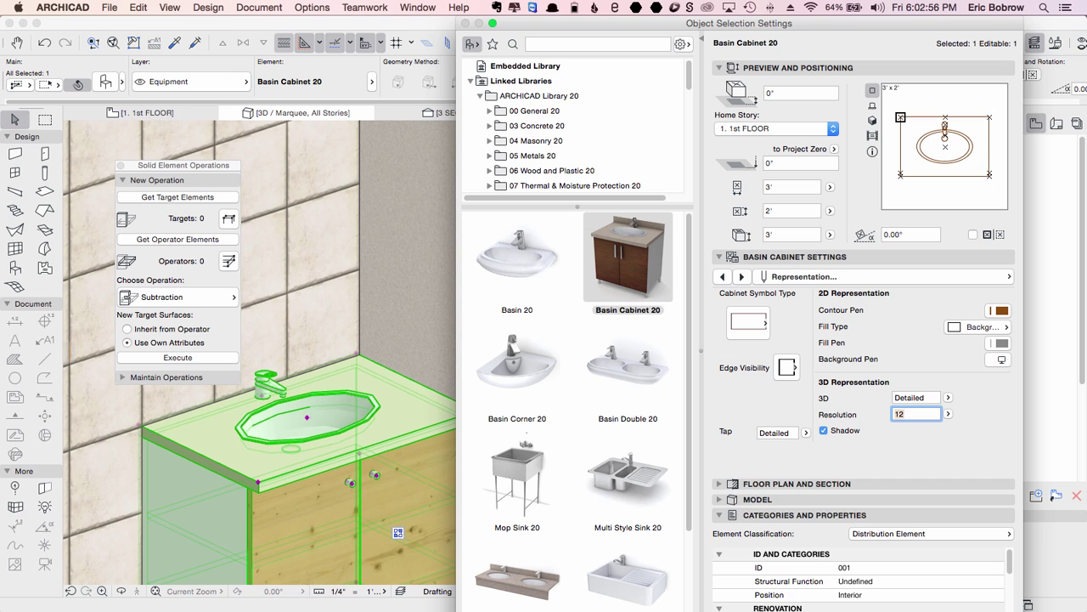
{"action": "type", "text": "36"}
{"action": "key", "text": "Return"}
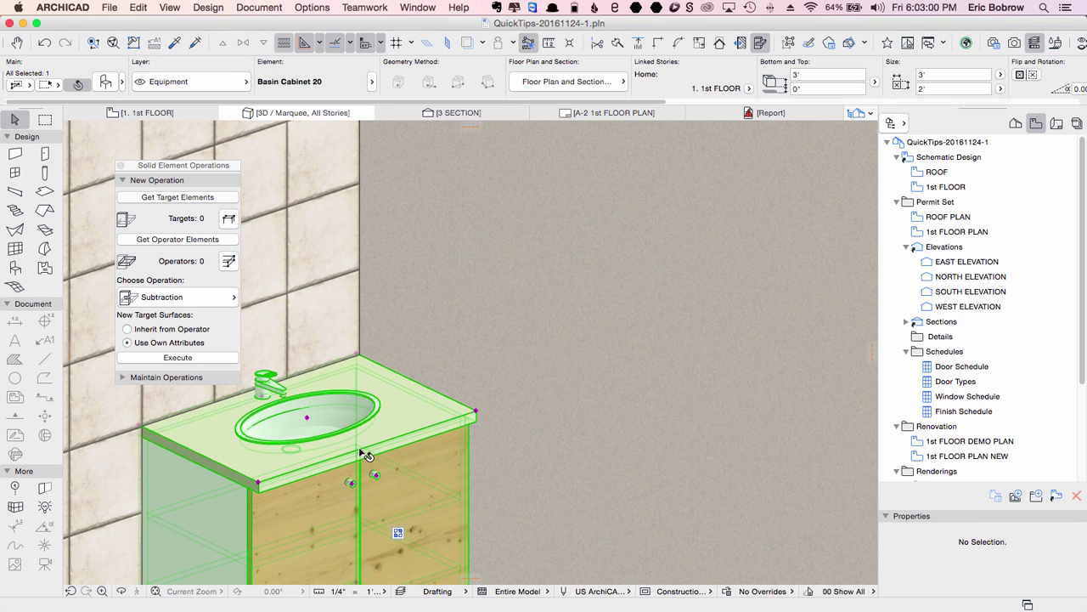
{"action": "key", "text": "Escape"}
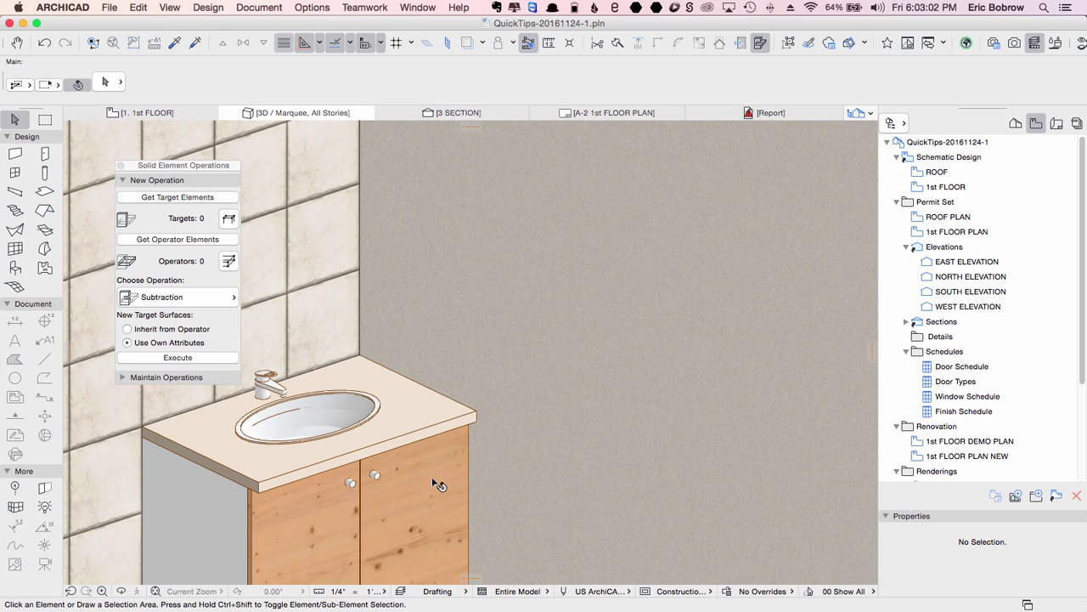
{"action": "scroll", "coordinate": [437, 484], "scroll_direction": "down", "scroll_amount": 5}
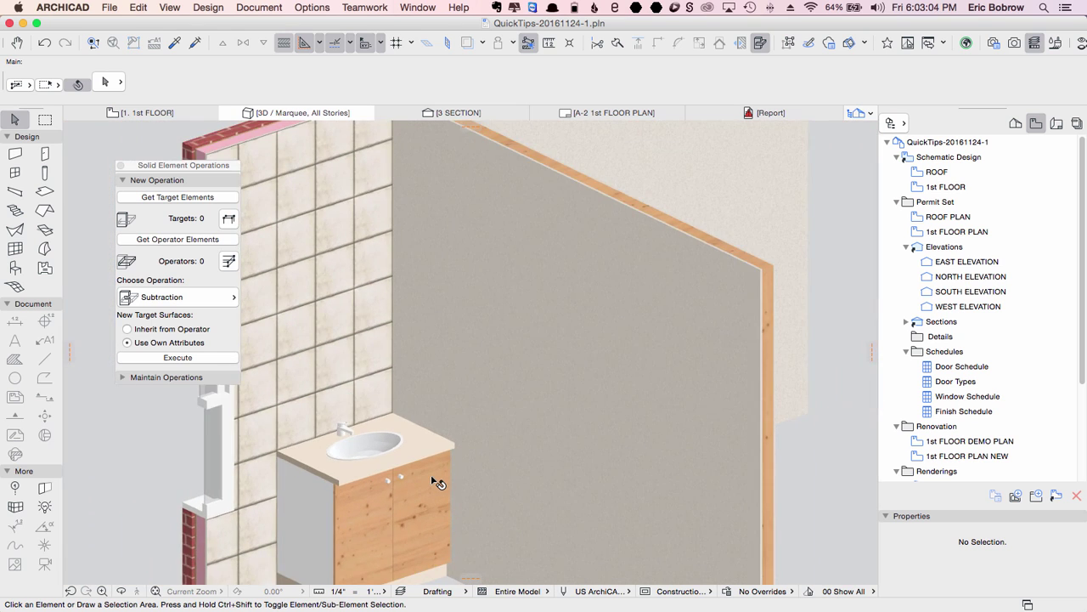
{"action": "scroll", "coordinate": [437, 482], "scroll_direction": "down", "scroll_amount": 3}
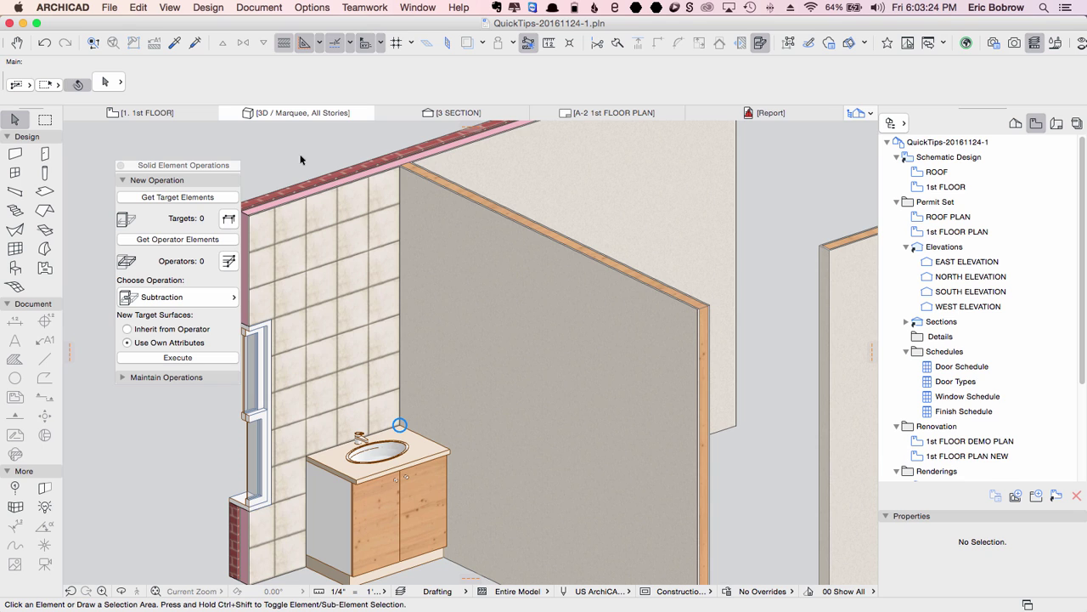
Step: Return to the 1. 1st FLOOR plan view with the F2 shortcut
{"action": "key", "text": "F2"}
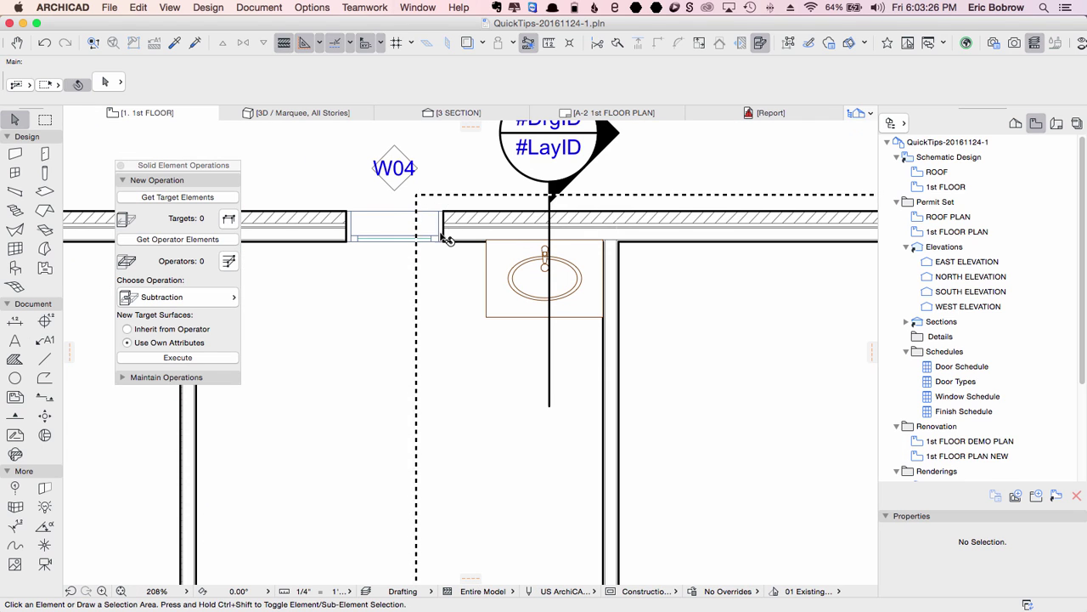